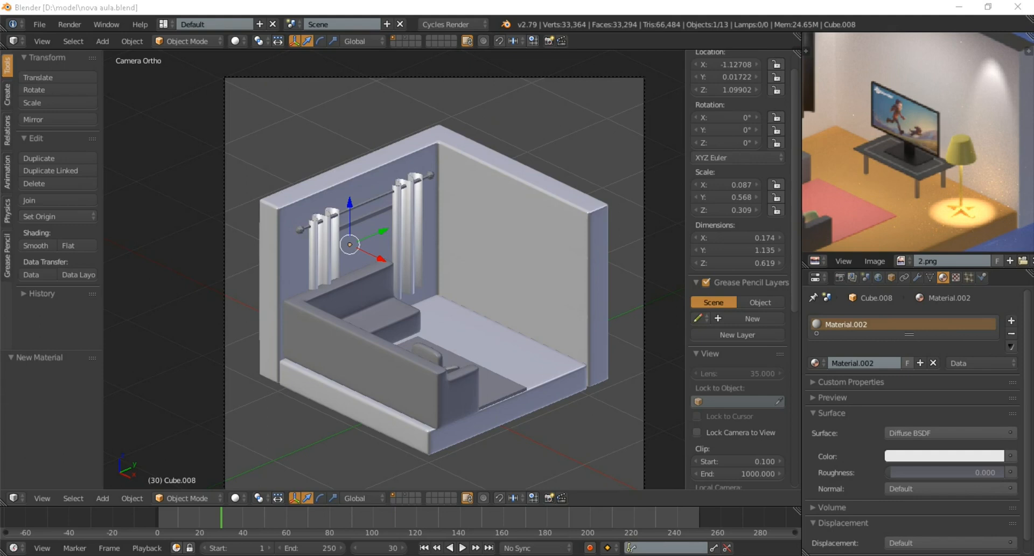
# Examine the room model and the television area in the reference image
pyautogui.scroll(4, 393, 269)
pyautogui.moveTo(394, 270)
pyautogui.mouseDown(button='middle')
pyautogui.moveTo(452, 259)
pyautogui.moveTo(377, 253)
pyautogui.moveTo(458, 280)
pyautogui.moveTo(291, 274)
pyautogui.moveTo(463, 216)
pyautogui.moveTo(404, 242)
pyautogui.moveTo(334, 215)
pyautogui.moveTo(398, 269)
pyautogui.mouseUp(button='middle')
pyautogui.scroll(5, 377, 254)
pyautogui.scroll(-5, 323, 269)
pyautogui.scroll(-5, 463, 215)
pyautogui.scroll(5, 399, 269)
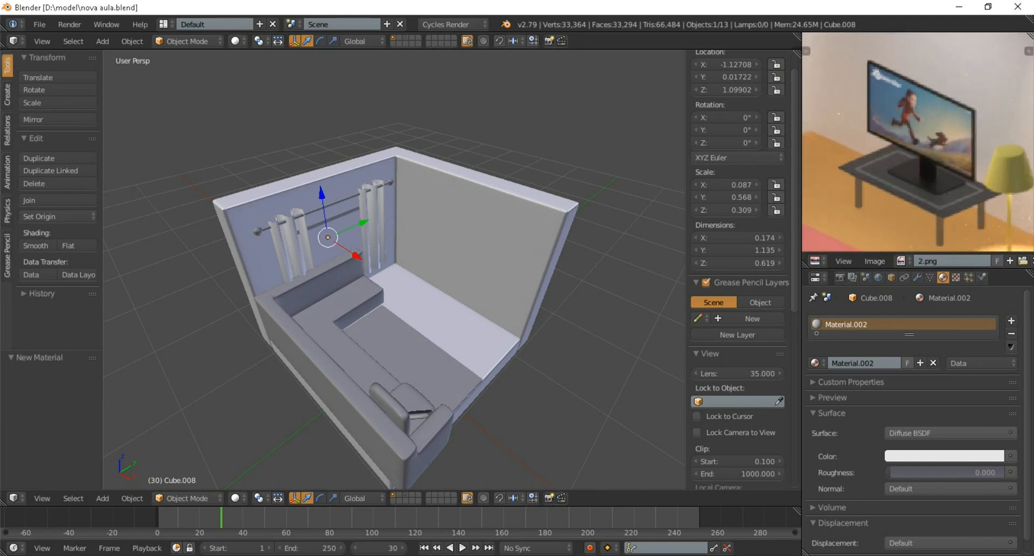
pyautogui.scroll(-2, 918, 142)
pyautogui.moveTo(918, 142); pyautogui.dragTo(916, 132, button='middle')
pyautogui.moveTo(485, 270); pyautogui.dragTo(436, 234, button='middle')
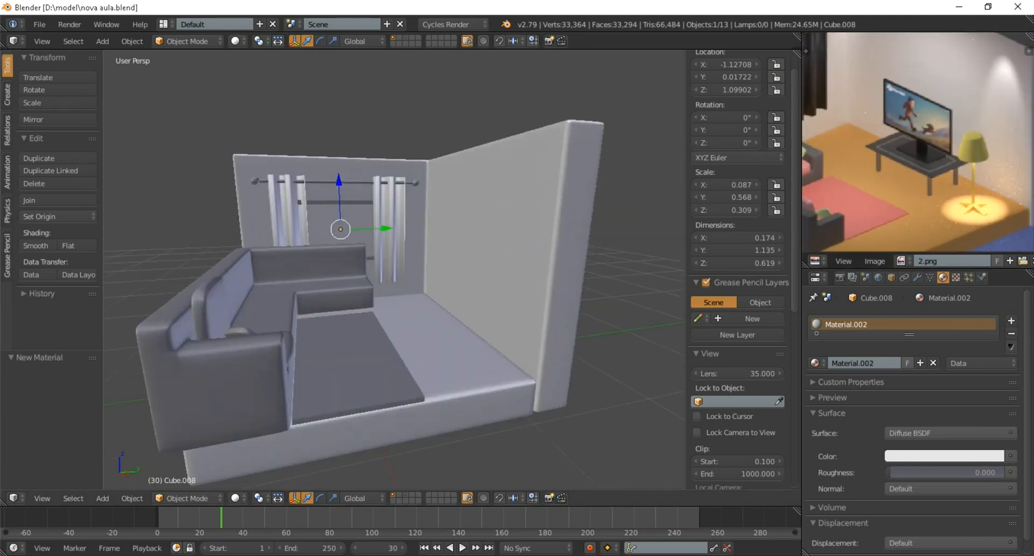
# Add a cube mesh at the 3D cursor on the room floor
pyautogui.scroll(2, 393, 269)
pyautogui.scroll(1, 442, 355)
pyautogui.hotkey('shift', 'a')
pyautogui.moveTo(442, 355)
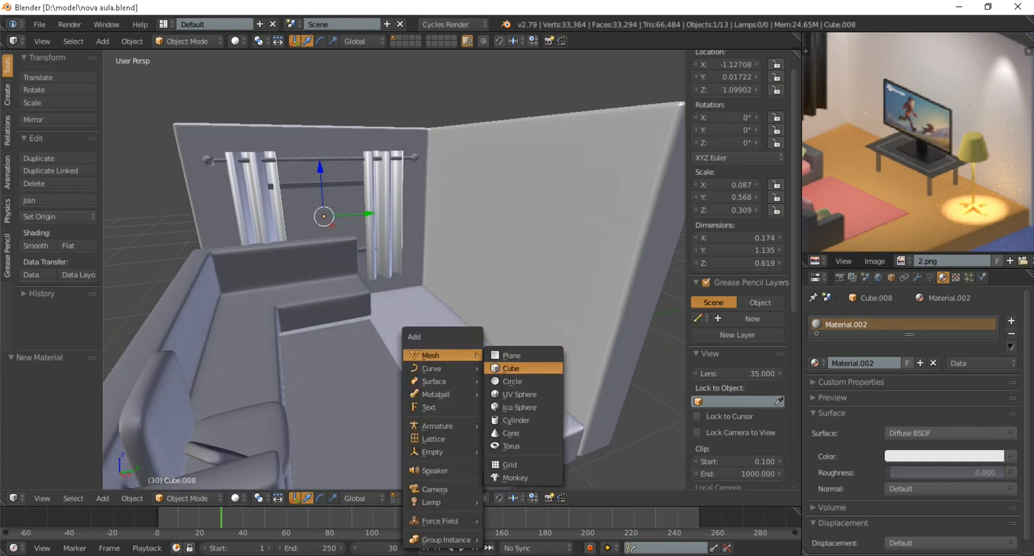
pyautogui.click(511, 368)
pyautogui.scroll(-4, 394, 269)
pyautogui.scroll(2, 393, 270)
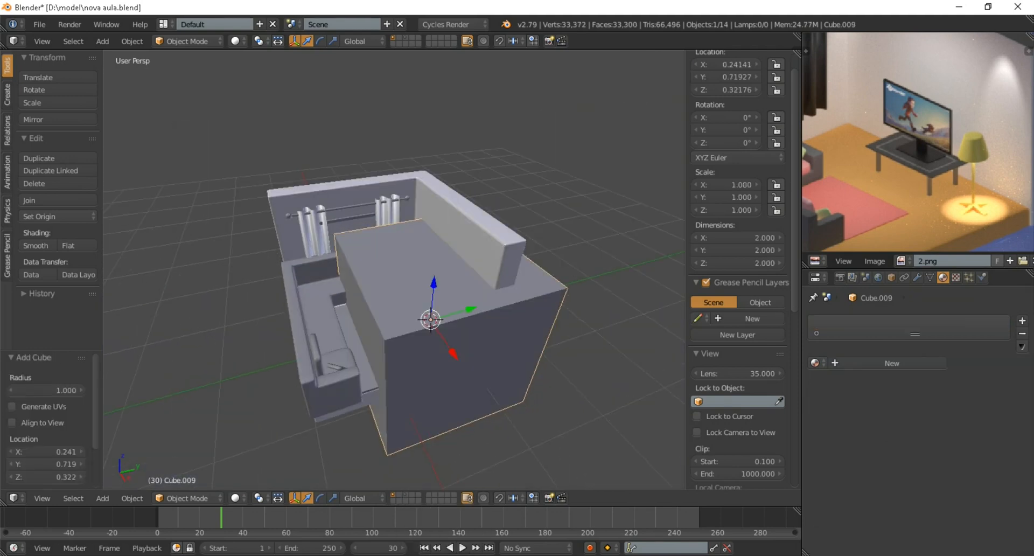
# Scale the cube down uniformly to about 0.382 and raise it about 0.624 along Z
pyautogui.press('s')
pyautogui.press('Return')
pyautogui.scroll(5, 393, 270)
pyautogui.scroll(-3, 393, 270)
pyautogui.press('g')
pyautogui.press('z')
pyautogui.press('Return')
pyautogui.moveTo(393, 269); pyautogui.dragTo(468, 280, button='middle')
pyautogui.scroll(2, 466, 291)
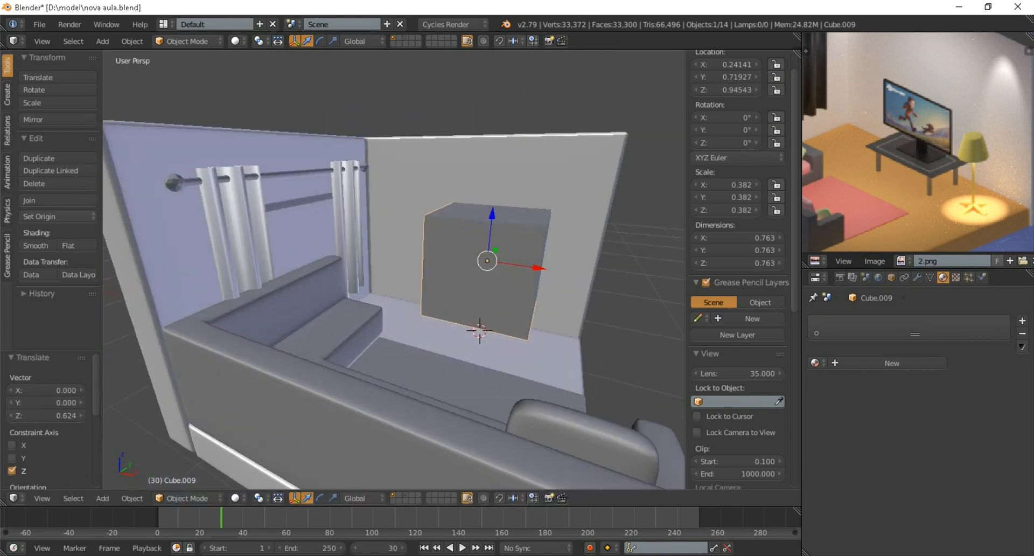
# Stretch the cube along X by about 1.67 and scale the whole box uniformly by about 0.715
pyautogui.press('s')
pyautogui.press('x')
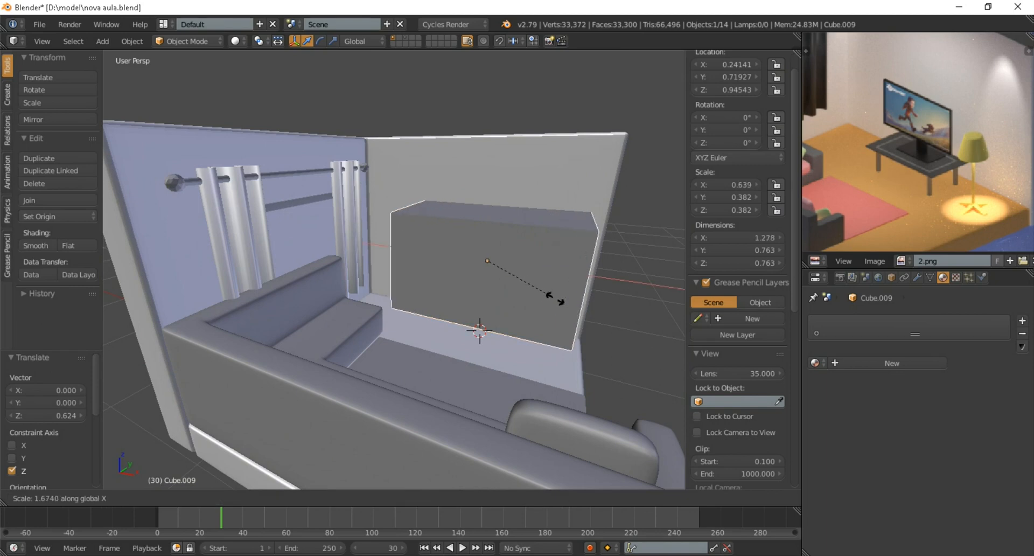
pyautogui.press('Return')
pyautogui.moveTo(539, 334); pyautogui.dragTo(571, 339, button='middle')
pyautogui.press('s')
pyautogui.click(560, 335)
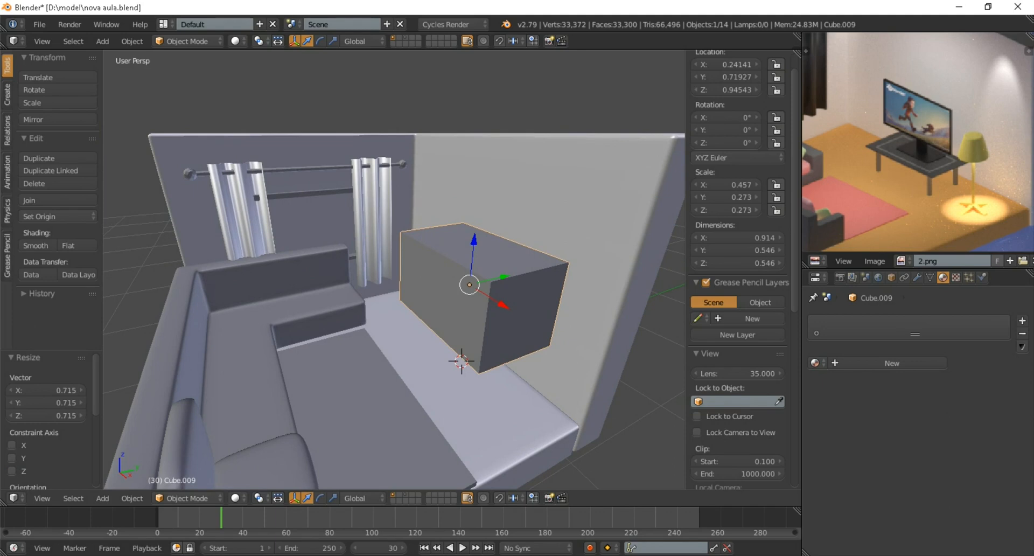
# Flatten the box along Y into a thin television panel about 0.041 thick
pyautogui.press('s')
pyautogui.press('y')
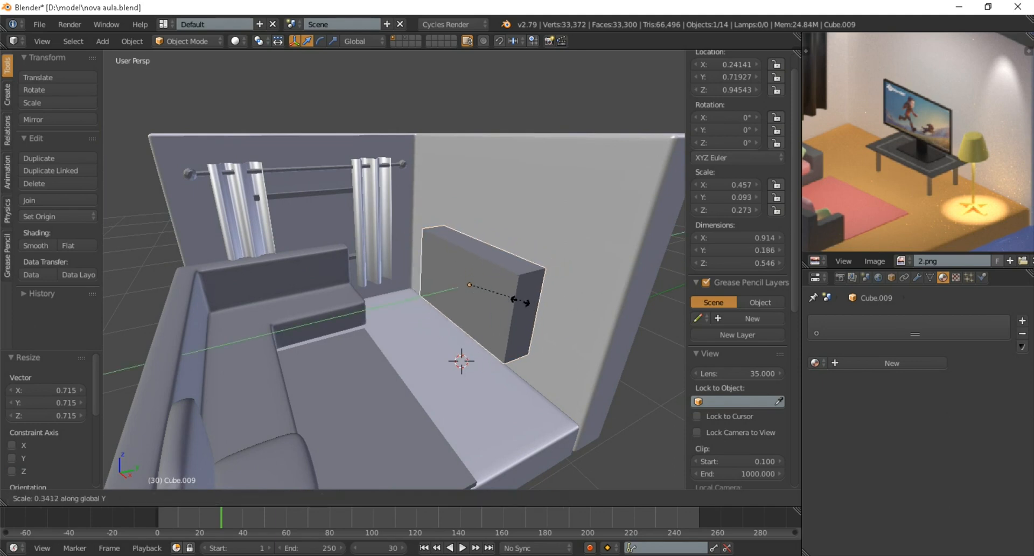
pyautogui.press('y')
pyautogui.click(503, 277)
pyautogui.press('s')
pyautogui.press('y')
pyautogui.click(573, 265)
pyautogui.moveTo(574, 265)
pyautogui.mouseDown(button='middle')
pyautogui.moveTo(491, 263)
pyautogui.moveTo(583, 275)
pyautogui.moveTo(557, 263)
pyautogui.mouseUp(button='middle')
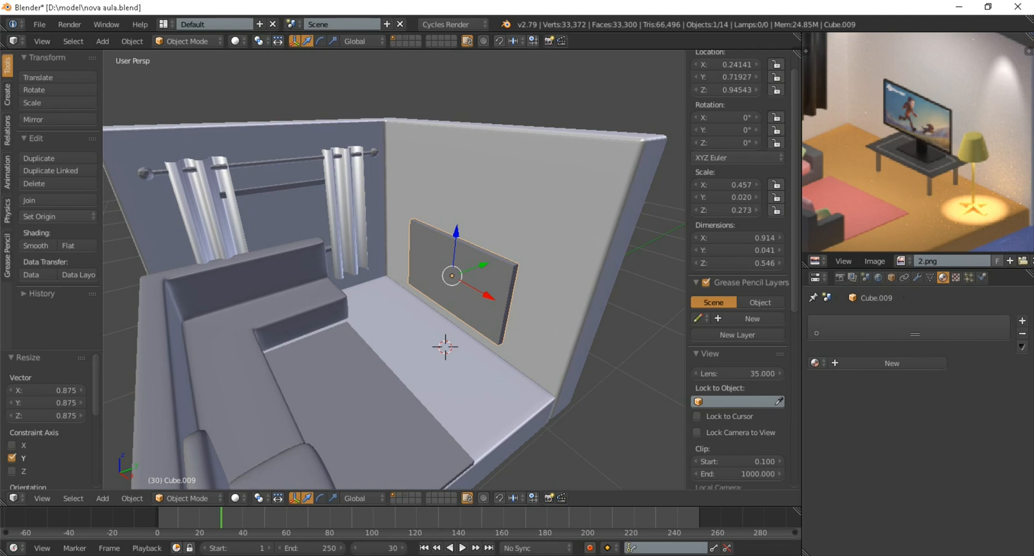
# Inspect the thin panel's proportions and position against the wall from several angles
pyautogui.press('z')
pyautogui.press('z')
pyautogui.scroll(1, 557, 263)
pyautogui.moveTo(557, 263)
pyautogui.mouseDown(button='middle')
pyautogui.moveTo(499, 256)
pyautogui.moveTo(604, 254)
pyautogui.moveTo(566, 254)
pyautogui.mouseUp(button='middle')
pyautogui.scroll(1, 543, 251)
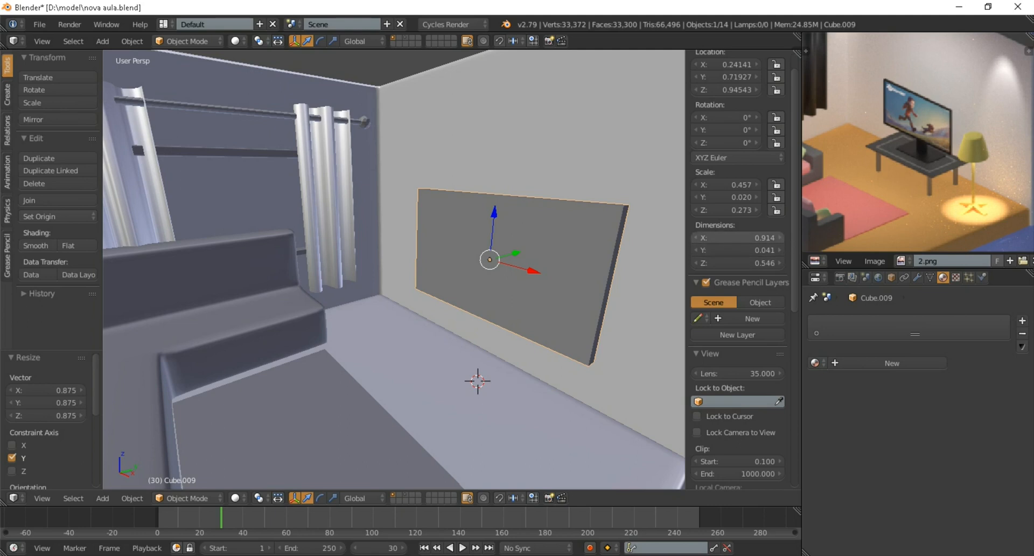
pyautogui.scroll(-3, 565, 259)
pyautogui.moveTo(565, 258); pyautogui.dragTo(534, 265, button='middle')
pyautogui.scroll(-5, 560, 264)
pyautogui.scroll(2, 512, 261)
pyautogui.scroll(2, 560, 267)
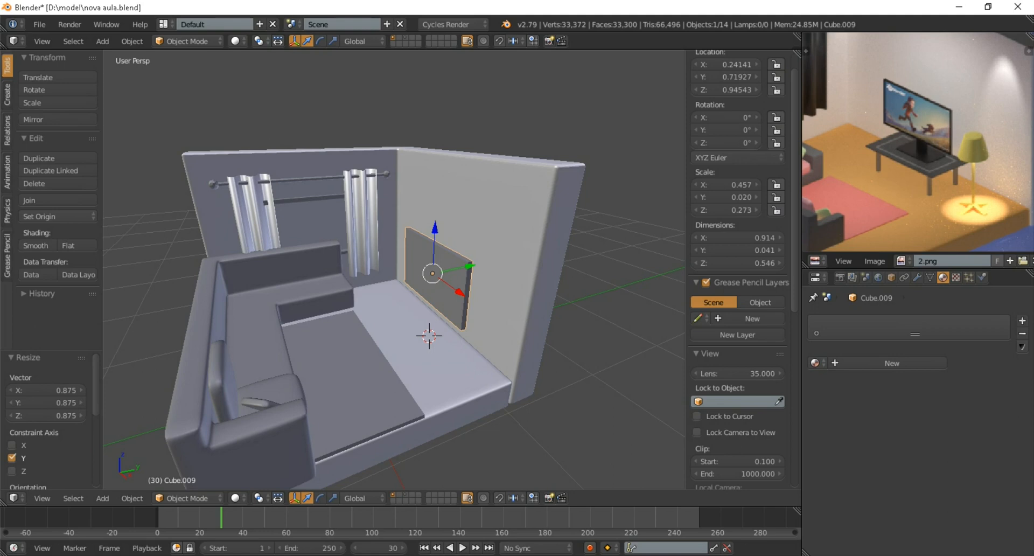
pyautogui.scroll(3, 393, 270)
pyautogui.scroll(-2, 393, 269)
pyautogui.scroll(1, 393, 269)
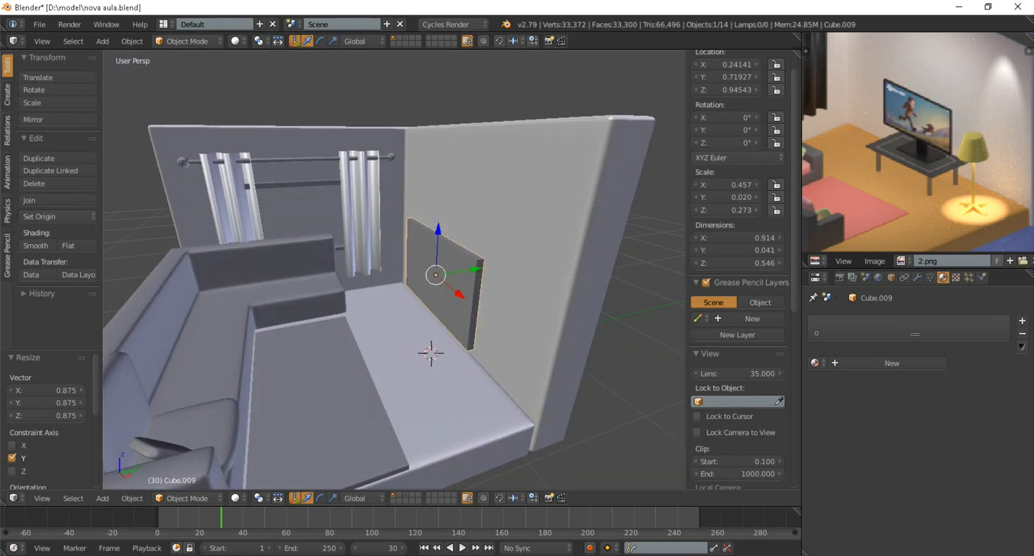
# Inset the panel's front face in Edit Mode with a thickness of about 0.0537
pyautogui.scroll(1, 393, 270)
pyautogui.press('Tab')
pyautogui.scroll(3, 393, 269)
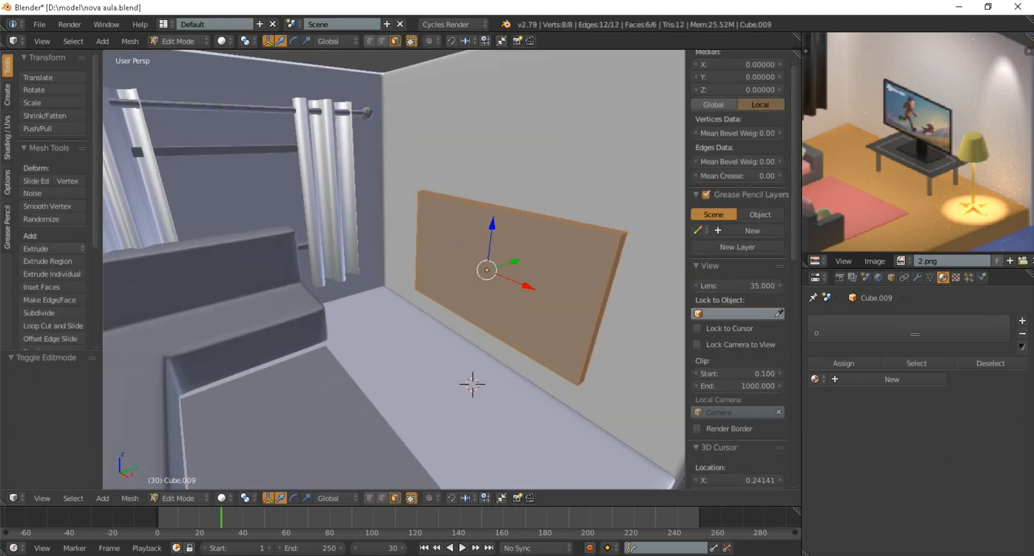
pyautogui.keyDown('shift'); pyautogui.moveTo(393, 270); pyautogui.dragTo(350, 292, button='middle'); pyautogui.keyUp('shift')
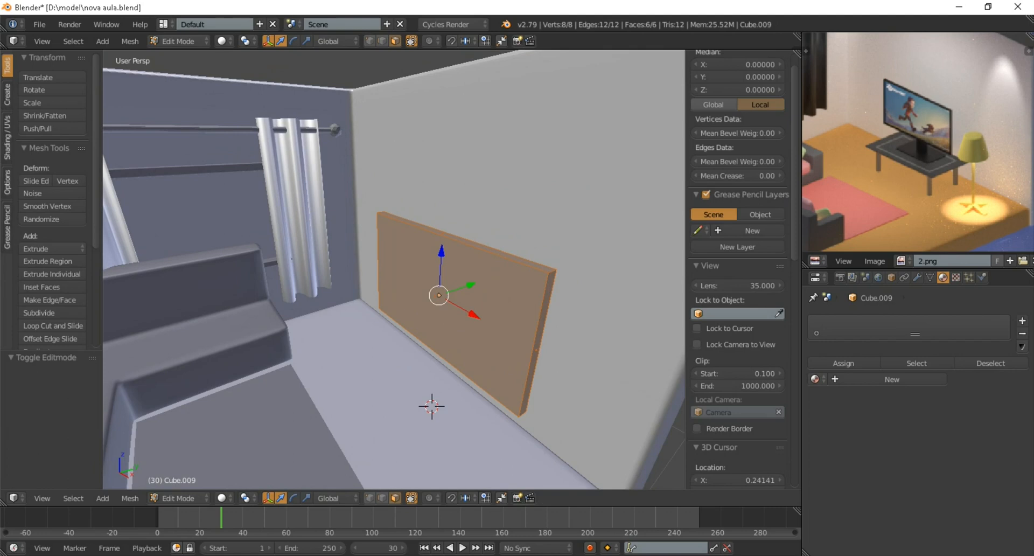
pyautogui.rightClick(452, 303)
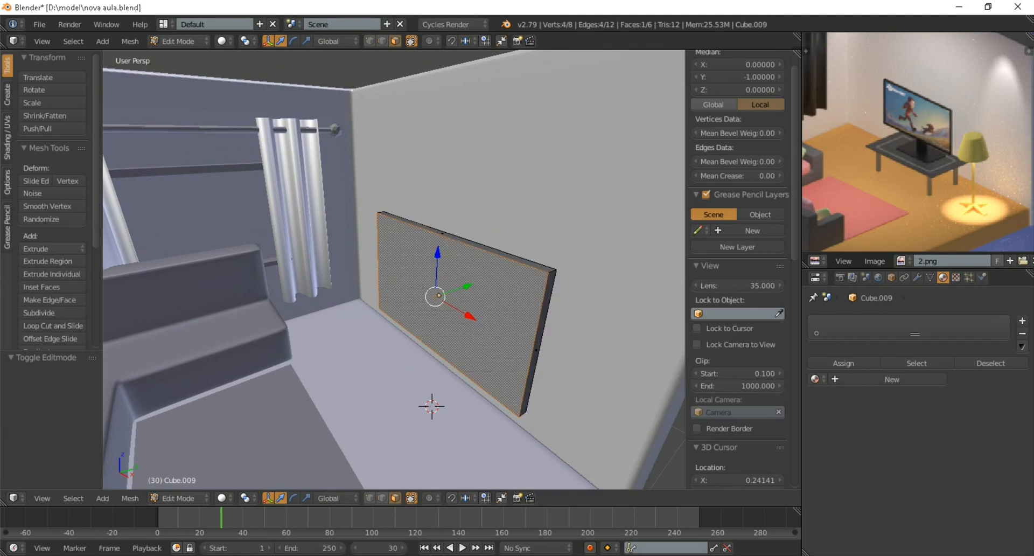
pyautogui.press('i')
pyautogui.click(601, 259)
pyautogui.moveTo(601, 258); pyautogui.dragTo(576, 251, button='middle')
pyautogui.scroll(2, 581, 276)
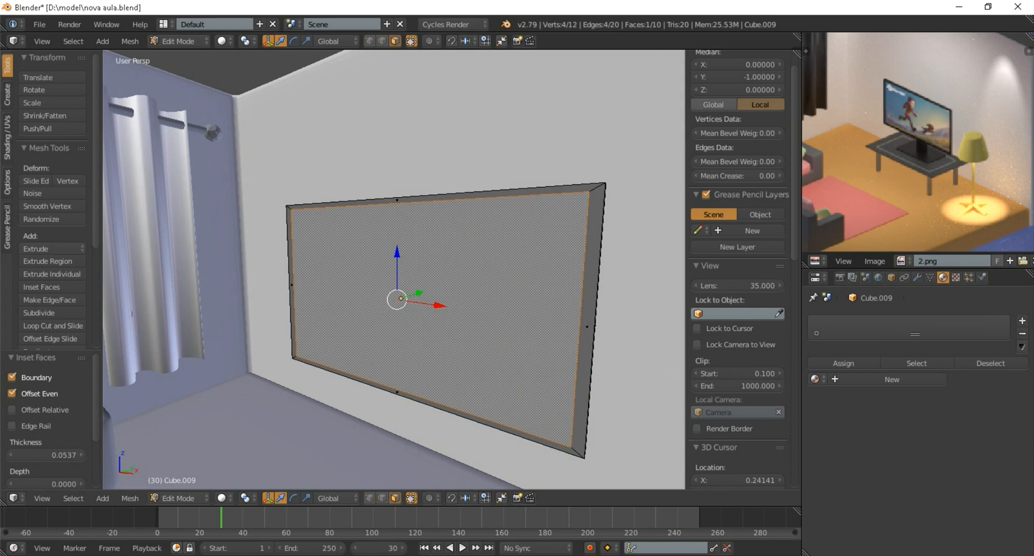
# Scale the inset screen face along Z by about 0.95 to widen the upper and lower borders
pyautogui.press('s')
pyautogui.press('z')
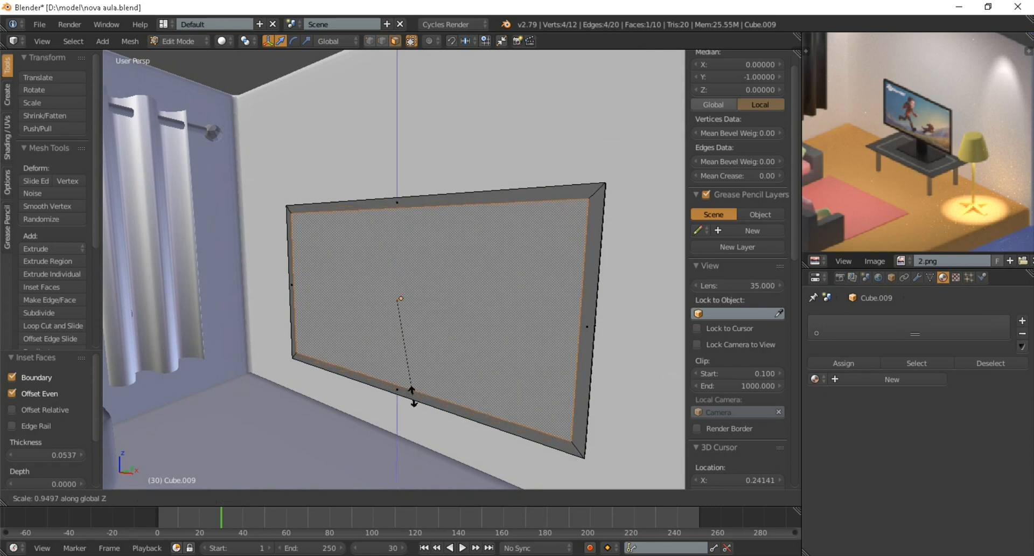
pyautogui.click(414, 397)
pyautogui.moveTo(402, 480); pyautogui.dragTo(383, 489, button='middle')
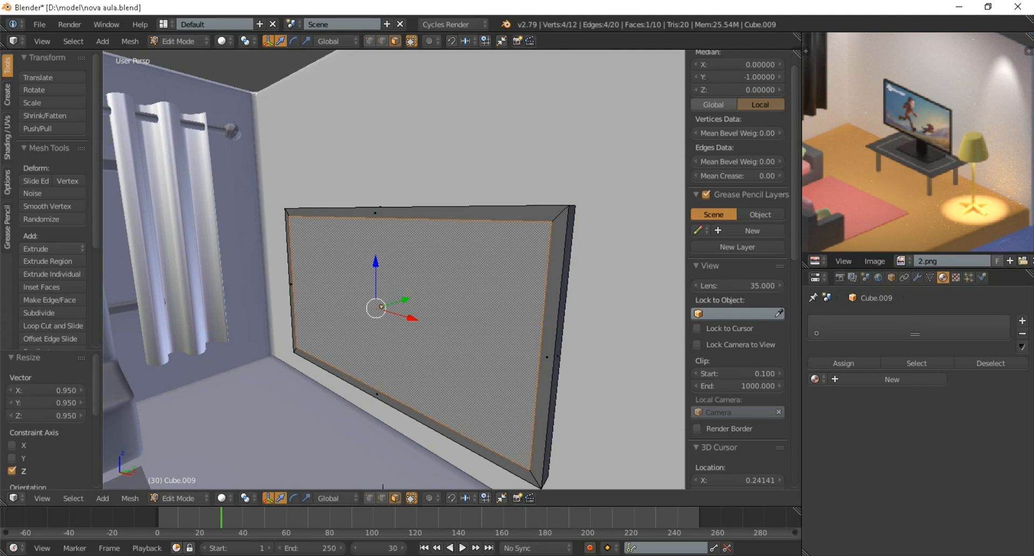
# Extrude the screen face about 0.018 inward to recess it in the frame
pyautogui.press('e')
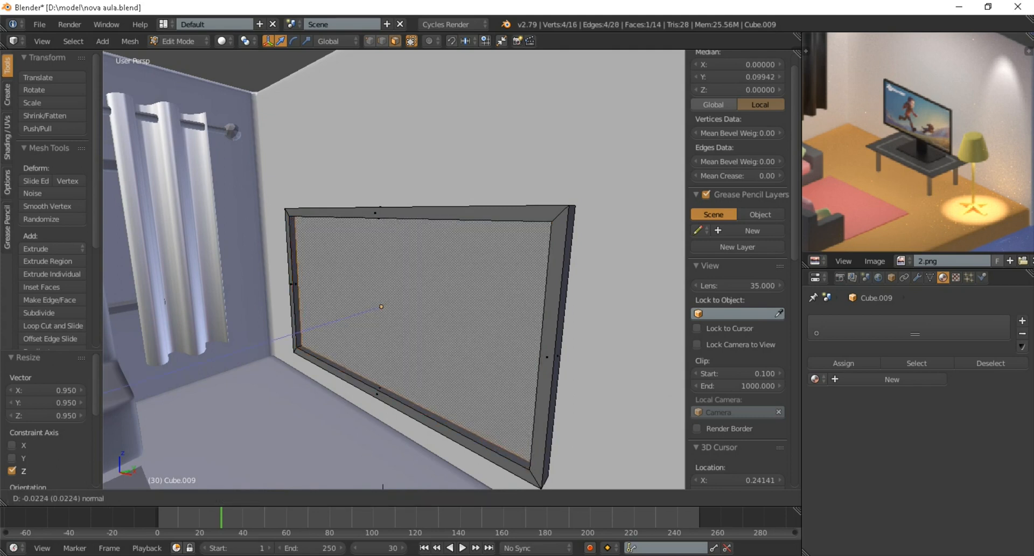
pyautogui.click(410, 378)
pyautogui.scroll(-4, 409, 377)
pyautogui.moveTo(410, 377)
pyautogui.mouseDown(button='middle')
pyautogui.moveTo(357, 371)
pyautogui.moveTo(399, 372)
pyautogui.mouseUp(button='middle')
pyautogui.scroll(4, 373, 374)
pyautogui.scroll(-4, 399, 372)
pyautogui.scroll(4, 399, 371)
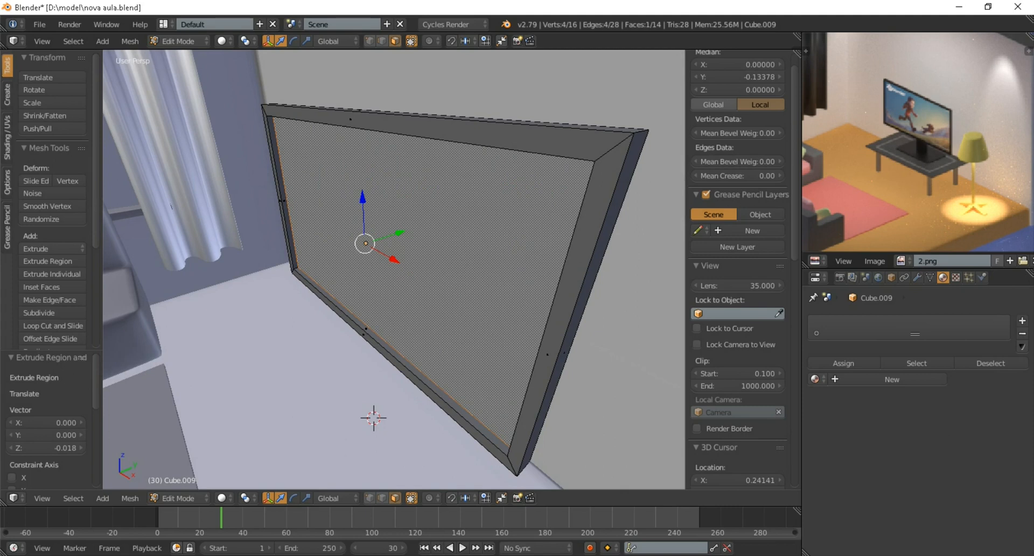
# Duplicate the recessed screen face and move the copy about -0.195 along Y in front of the frame
pyautogui.hotkey('shift', 'd')
pyautogui.press('Escape')
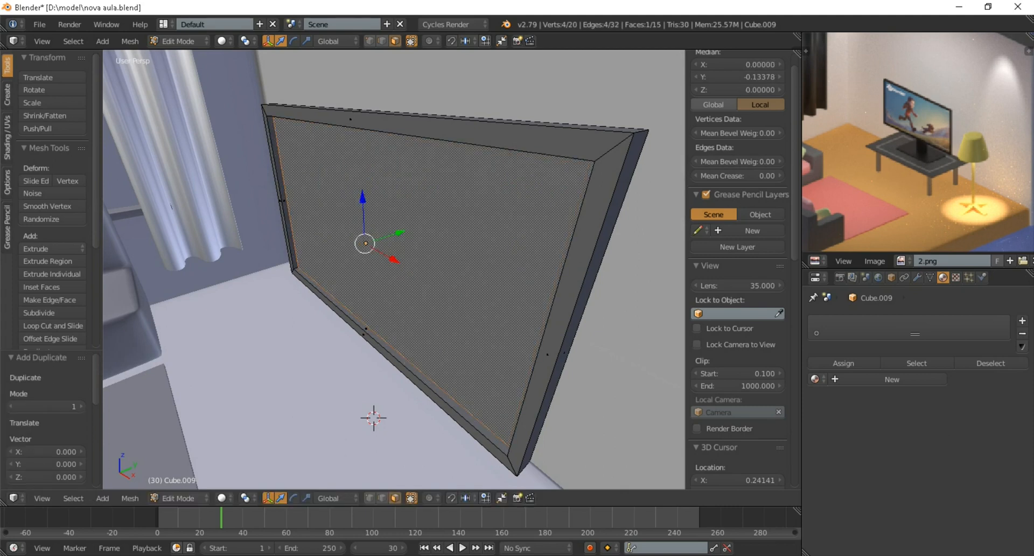
pyautogui.press('g')
pyautogui.press('y')
pyautogui.press('Return')
pyautogui.scroll(-3, 393, 269)
pyautogui.moveTo(396, 291)
pyautogui.mouseDown(button='middle')
pyautogui.moveTo(318, 281)
pyautogui.moveTo(396, 291)
pyautogui.mouseUp(button='middle')
pyautogui.scroll(1, 396, 291)
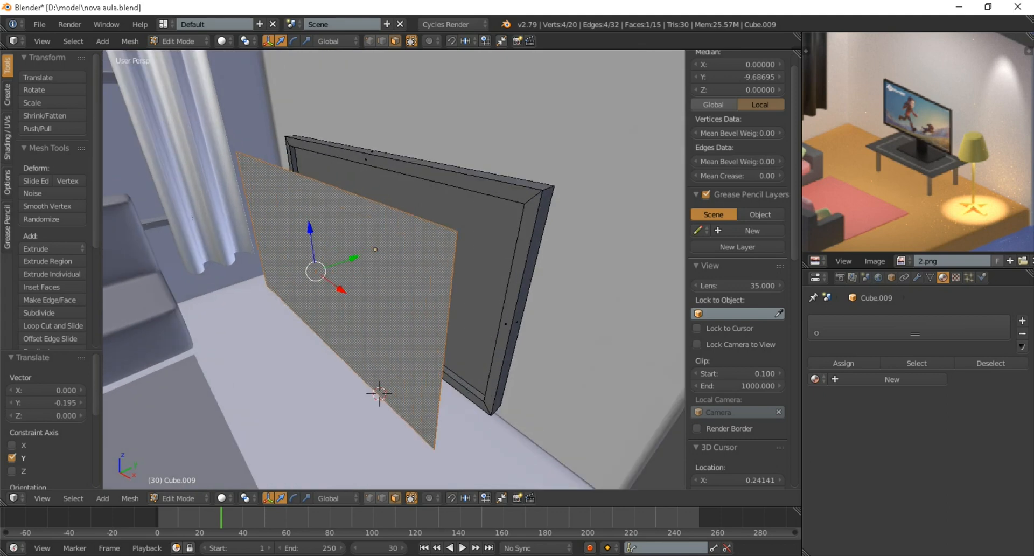
# Separate the duplicated screen face into its own object and return to Object Mode
pyautogui.press('p')
pyautogui.press('Return')
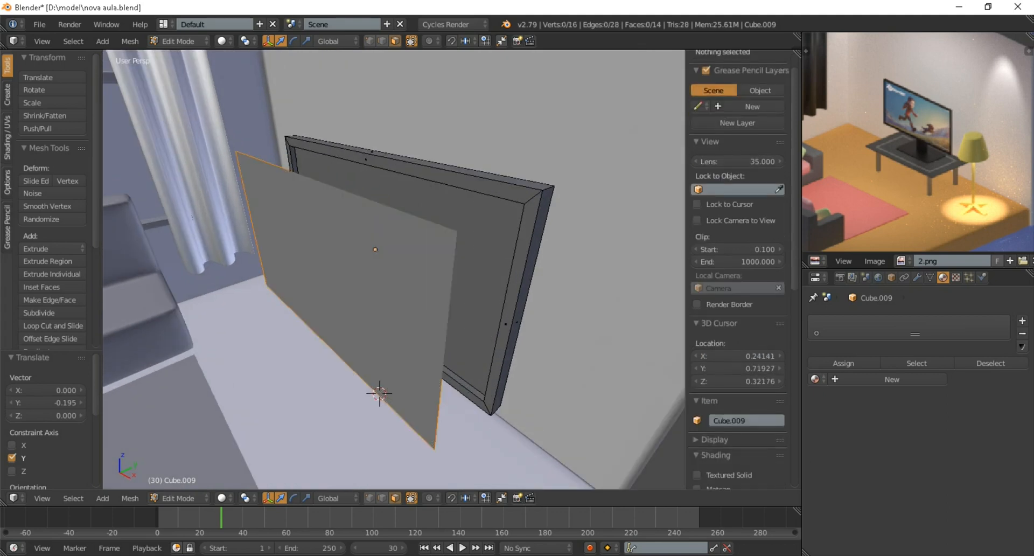
pyautogui.moveTo(396, 291); pyautogui.dragTo(337, 288, button='middle')
pyautogui.press('Tab')
pyautogui.rightClick(512, 242)
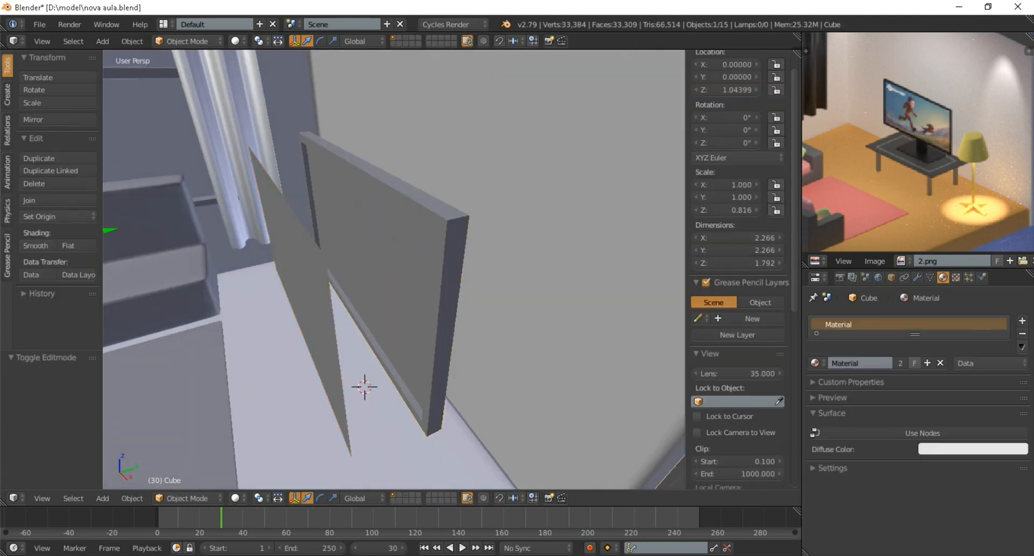
pyautogui.moveTo(512, 242); pyautogui.dragTo(571, 245, button='middle')
pyautogui.scroll(-1, 571, 245)
pyautogui.rightClick(377, 275)
pyautogui.rightClick(478, 258)
pyautogui.moveTo(478, 259)
pyautogui.mouseDown(button='middle')
pyautogui.moveTo(414, 257)
pyautogui.moveTo(477, 260)
pyautogui.mouseUp(button='middle')
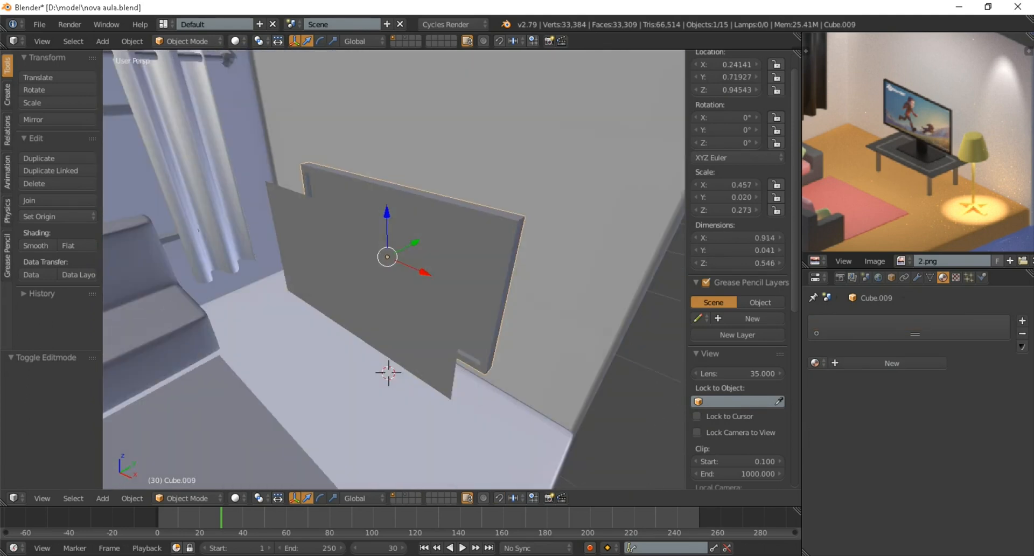
# Move the separate screen panel back along Y into the television frame
pyautogui.rightClick(410, 270)
pyautogui.scroll(1, 410, 258)
pyautogui.moveTo(412, 240); pyautogui.dragTo(451, 220)
pyautogui.scroll(-3, 442, 232)
pyautogui.moveTo(437, 237); pyautogui.dragTo(374, 218, button='middle')
# Select the frame together with the screen and move both along Y to the outside of the wall
pyautogui.keyDown('shift'); pyautogui.rightClick(468, 267); pyautogui.keyUp('shift')
pyautogui.scroll(-4, 466, 259)
pyautogui.moveTo(469, 250); pyautogui.dragTo(643, 244)
pyautogui.moveTo(544, 248); pyautogui.dragTo(484, 241, button='middle')
pyautogui.scroll(4, 476, 228)
pyautogui.scroll(-3, 484, 242)
# Add two centred horizontal loop cuts around the television frame in Edit Mode
pyautogui.rightClick(414, 261)
pyautogui.moveTo(414, 260); pyautogui.dragTo(484, 250, button='middle')
pyautogui.rightClick(488, 262)
pyautogui.press('Tab')
pyautogui.scroll(1, 480, 258)
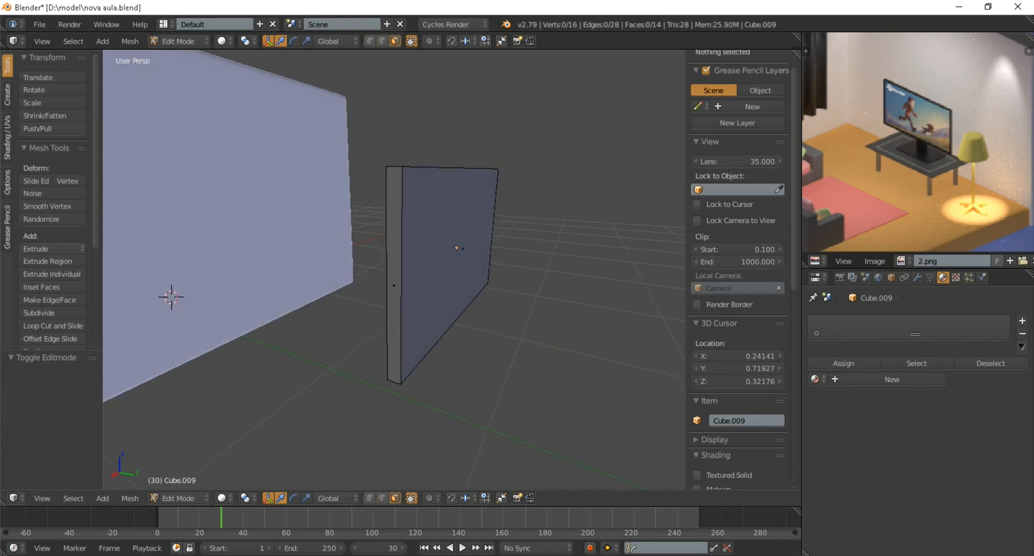
pyautogui.hotkey('ctrl', 'r')
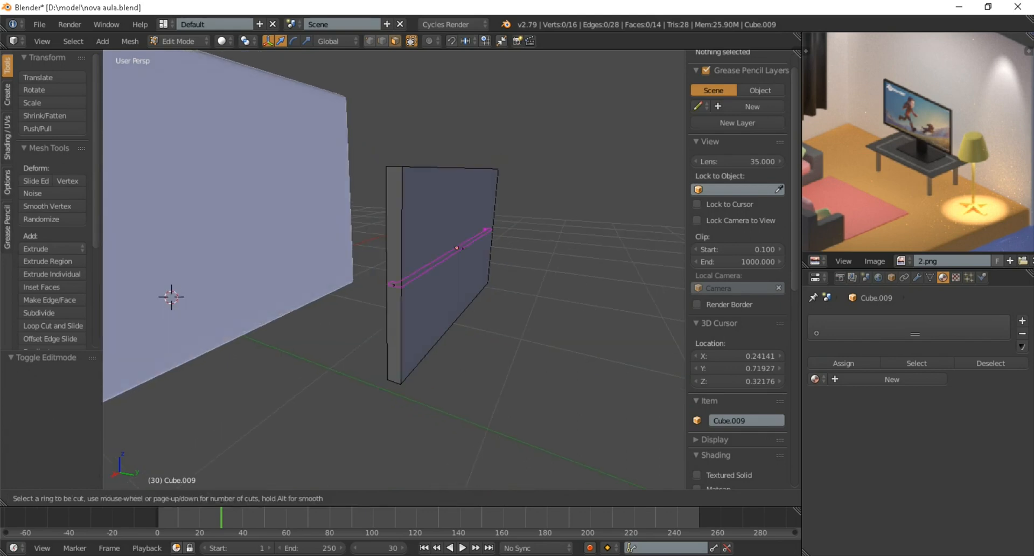
pyautogui.scroll(1, 457, 248)
pyautogui.click(457, 248)
pyautogui.rightClick(457, 248)
# Scale the two horizontal loops along Z by about 0.186 and lower them about 0.218 toward the frame's bottom edge
pyautogui.moveTo(457, 247); pyautogui.dragTo(423, 237, button='middle')
pyautogui.scroll(-1, 417, 246)
pyautogui.press('s')
pyautogui.press('z')
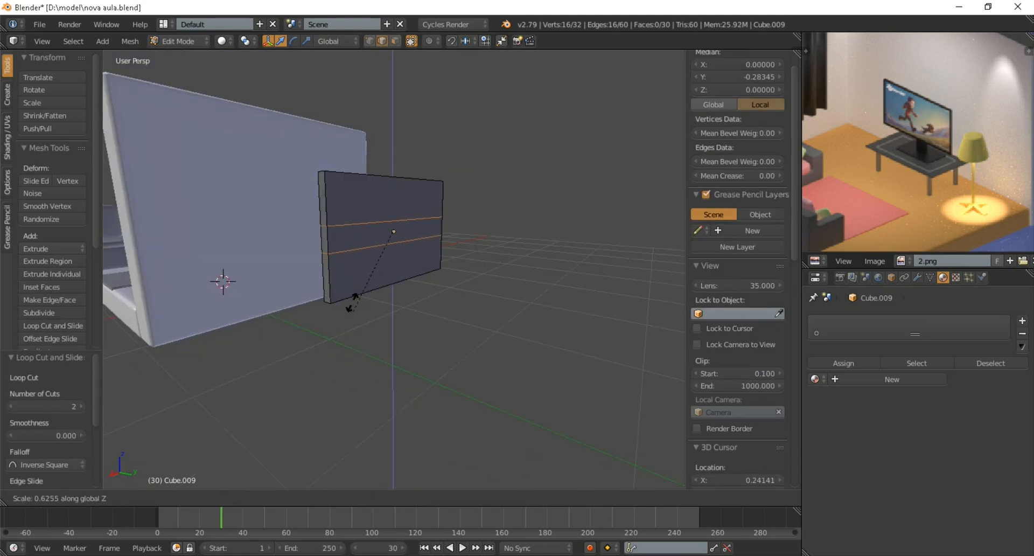
pyautogui.click(370, 245)
pyautogui.scroll(3, 369, 245)
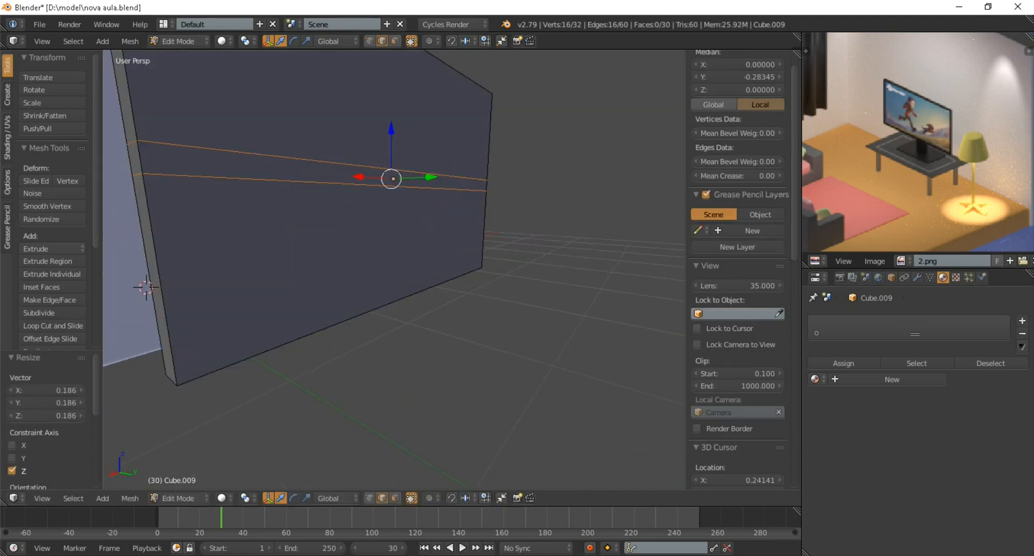
pyautogui.press('g')
pyautogui.press('z')
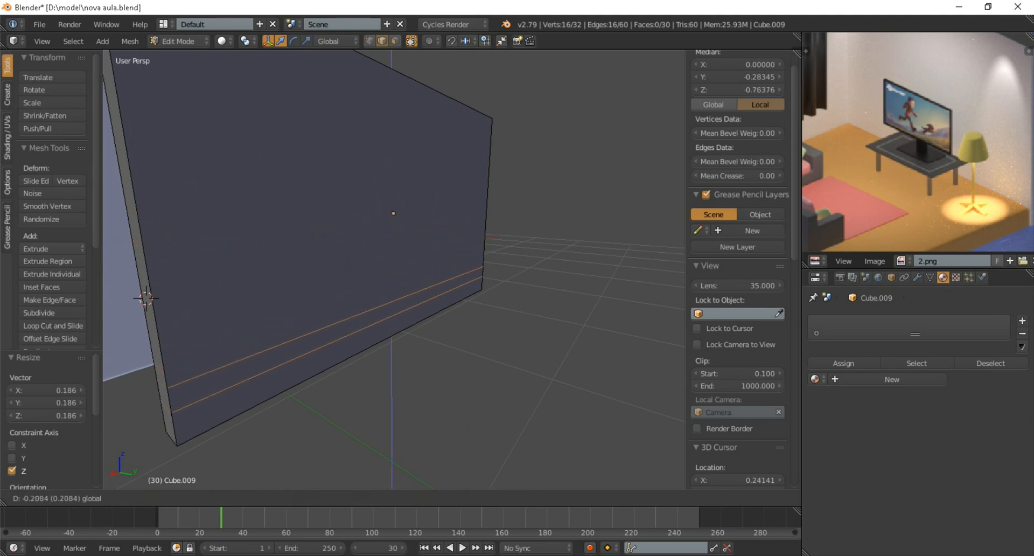
pyautogui.press('Return')
# Add two vertical loop cuts through the frame and scale them along X by about 0.357 toward the centre
pyautogui.moveTo(378, 264); pyautogui.dragTo(443, 276, button='middle')
pyautogui.hotkey('ctrl', 'r')
pyautogui.scroll(1, 431, 277)
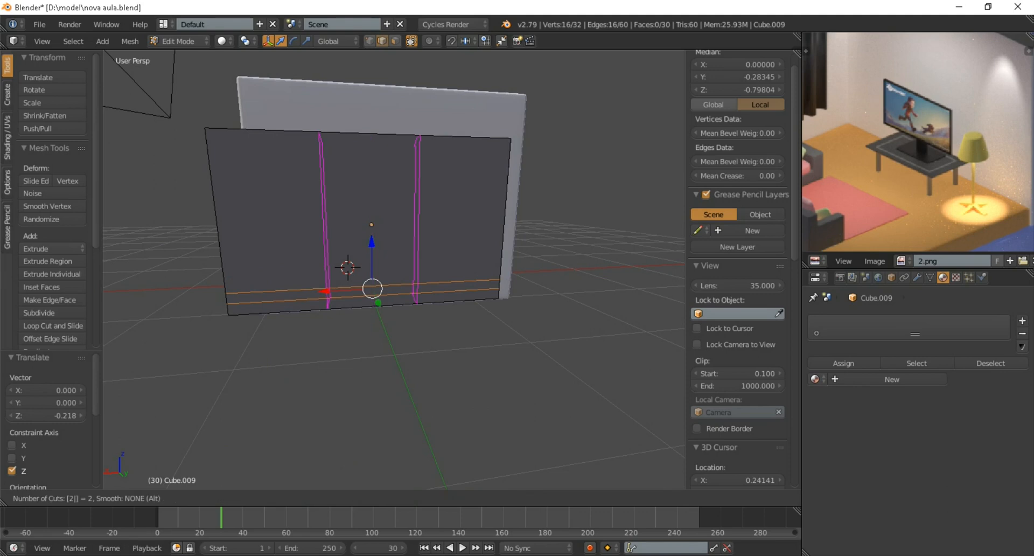
pyautogui.click(431, 278)
pyautogui.rightClick(431, 277)
pyautogui.press('s')
pyautogui.press('x')
pyautogui.press('Return')
# Extrude the small central face near the bottom of the television's back outward as a stand bracket
pyautogui.moveTo(393, 261); pyautogui.dragTo(431, 274, button='middle')
pyautogui.press('3')
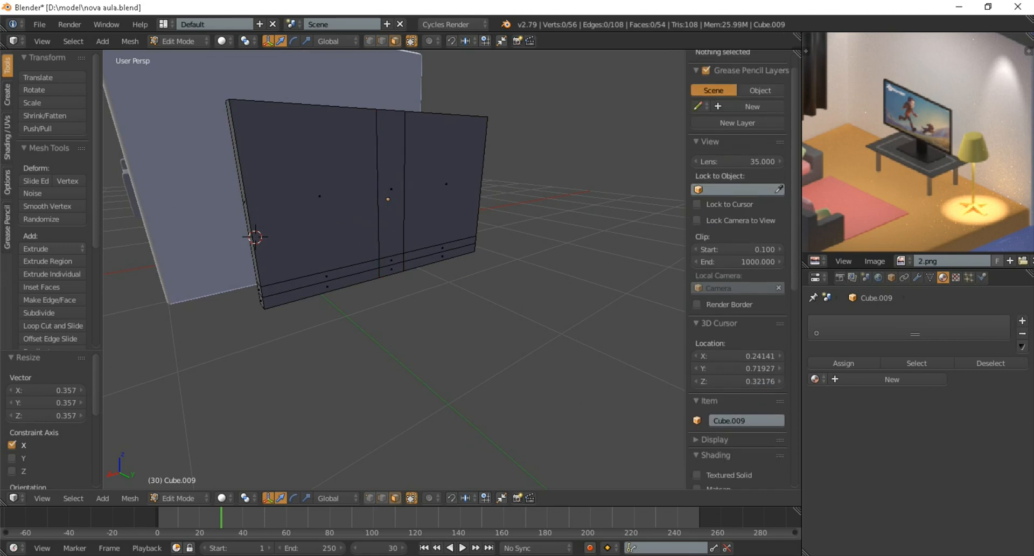
pyautogui.scroll(2, 344, 215)
pyautogui.rightClick(390, 257)
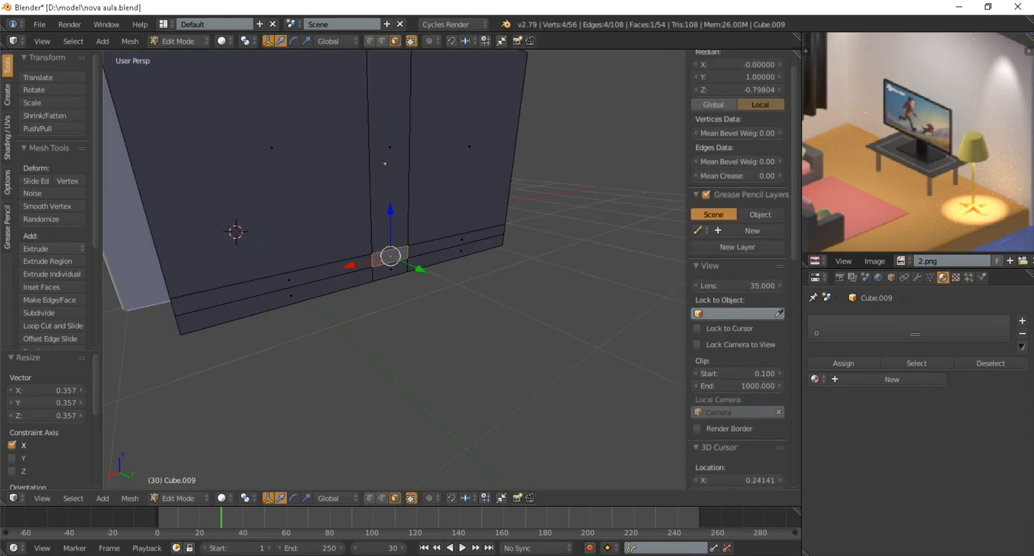
pyautogui.press('e')
pyautogui.click(428, 276)
# Add one centred loop cut across the extruded bracket
pyautogui.moveTo(428, 275); pyautogui.dragTo(517, 206, button='middle')
pyautogui.hotkey('ctrl', 'r')
pyautogui.click(485, 272)
pyautogui.rightClick(485, 272)
pyautogui.scroll(1, 519, 205)
# Extrude the underside face of the bracket's outer half downward to form the stand's neck
pyautogui.press('3')
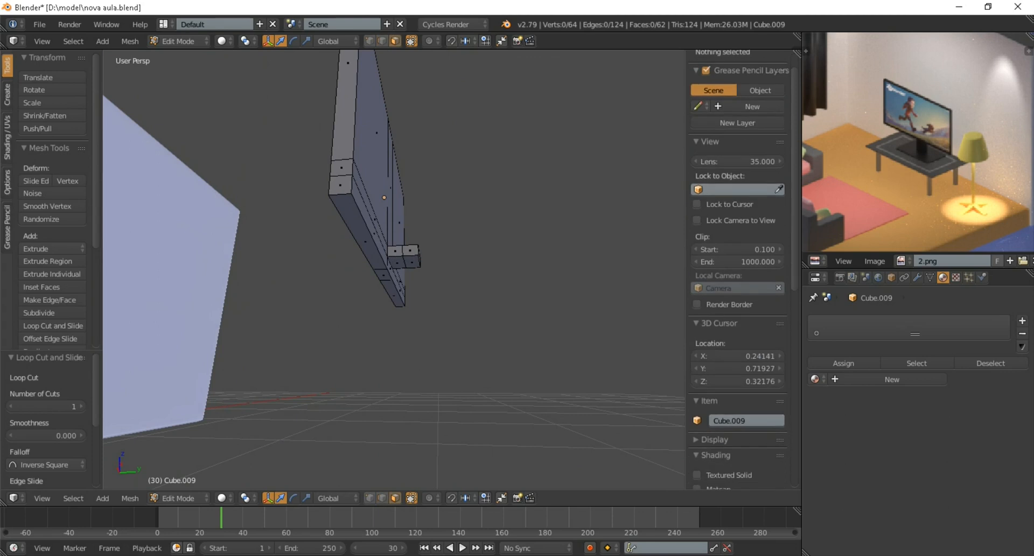
pyautogui.rightClick(411, 262)
pyautogui.press('e')
pyautogui.rightClick(414, 265)
pyautogui.scroll(-4, 414, 265)
pyautogui.moveTo(414, 265); pyautogui.dragTo(450, 273, button='middle')
pyautogui.moveTo(428, 238); pyautogui.dragTo(428, 252)
# Extrude the bottom face of the stand's neck in place and scale it up by about 5.2 for the base
pyautogui.moveTo(428, 252); pyautogui.dragTo(449, 223, button='middle')
pyautogui.scroll(4, 501, 264)
pyautogui.moveTo(449, 223); pyautogui.dragTo(460, 228, button='middle')
pyautogui.press('e')
pyautogui.rightClick(459, 227)
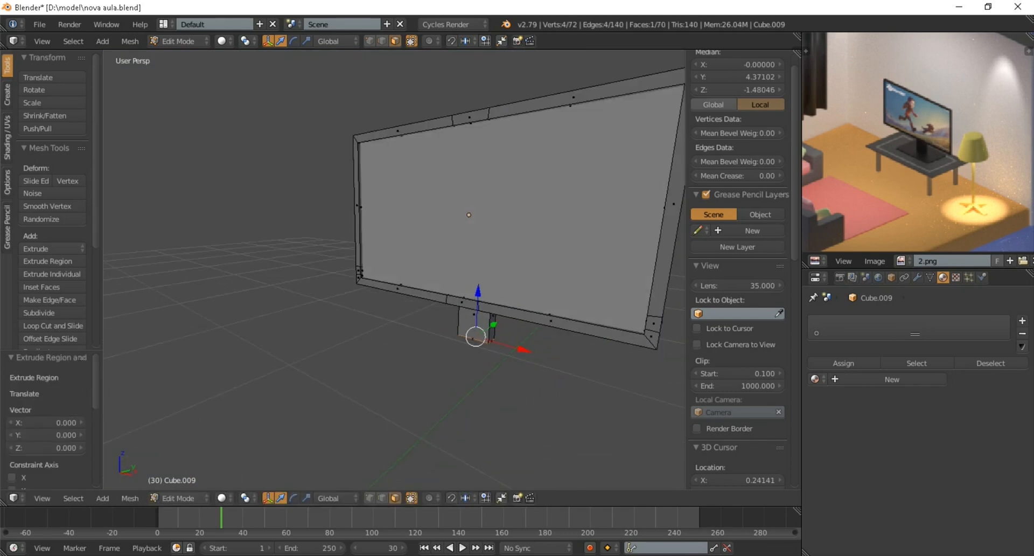
pyautogui.press('s')
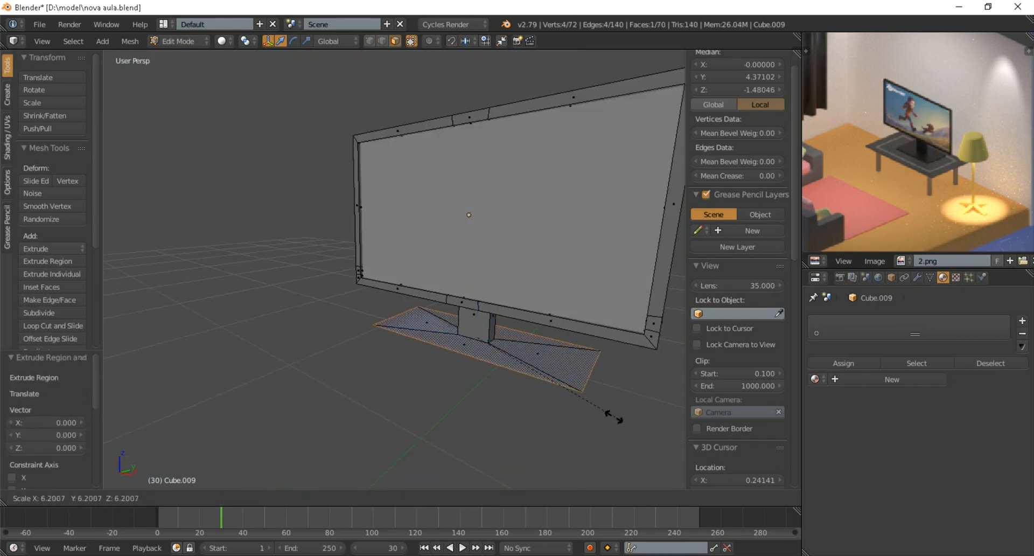
pyautogui.click(616, 418)
# Lower the enlarged base face by about 0.014 along Z and extrude it downward into a thin base plate
pyautogui.press('g')
pyautogui.press('z')
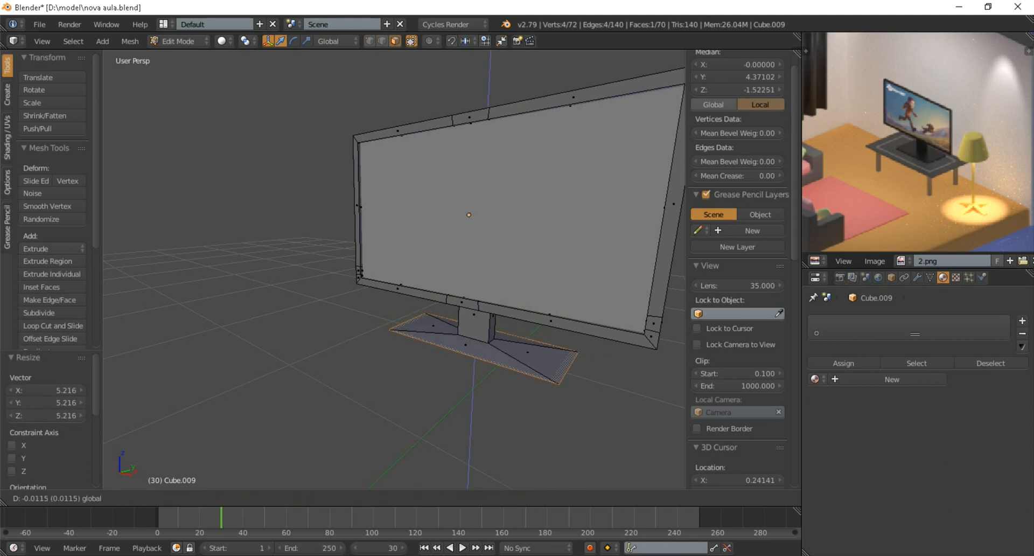
pyautogui.moveTo(474, 297); pyautogui.dragTo(474, 294)
pyautogui.moveTo(475, 293); pyautogui.dragTo(451, 277, button='middle')
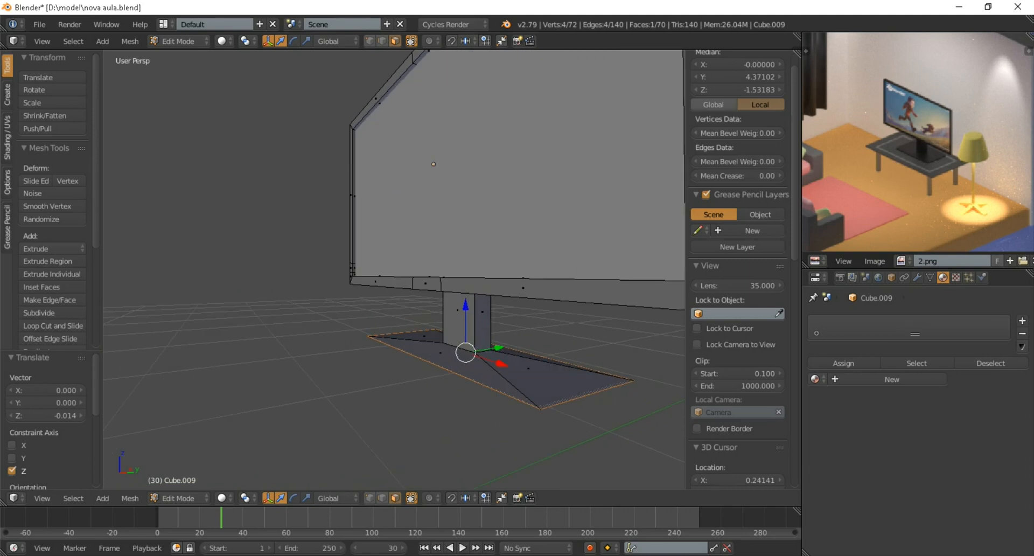
pyautogui.press('e')
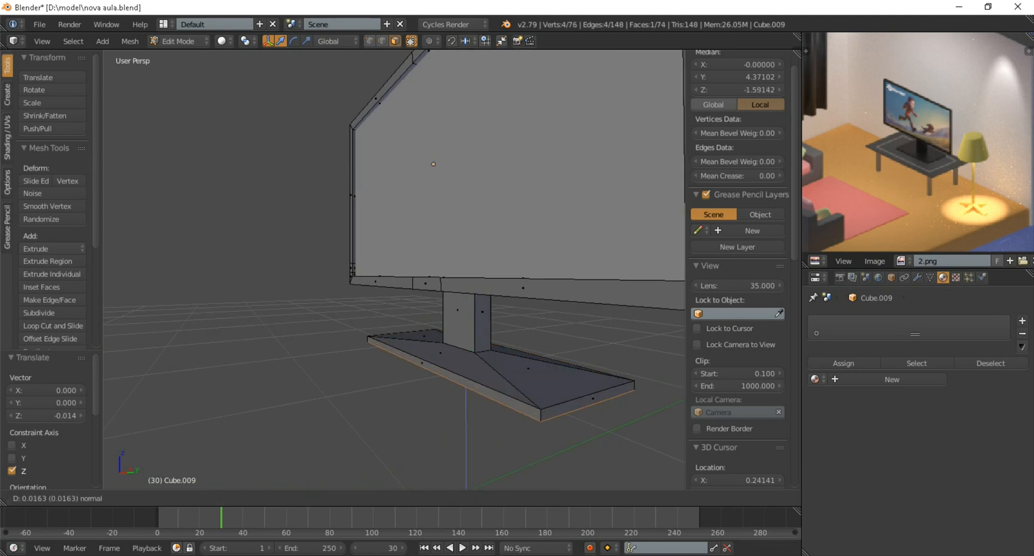
pyautogui.click(450, 293)
pyautogui.press('Tab')
# Add a cube at the 3D cursor on the room's floor, in front of the wall
pyautogui.scroll(-4, 448, 294)
pyautogui.moveTo(447, 294); pyautogui.dragTo(485, 315, button='middle')
pyautogui.scroll(2, 485, 315)
pyautogui.scroll(-2, 474, 275)
pyautogui.scroll(-4, 393, 270)
pyautogui.scroll(3, 432, 224)
pyautogui.keyDown('shift'); pyautogui.moveTo(394, 269); pyautogui.dragTo(503, 211, button='middle'); pyautogui.keyUp('shift')
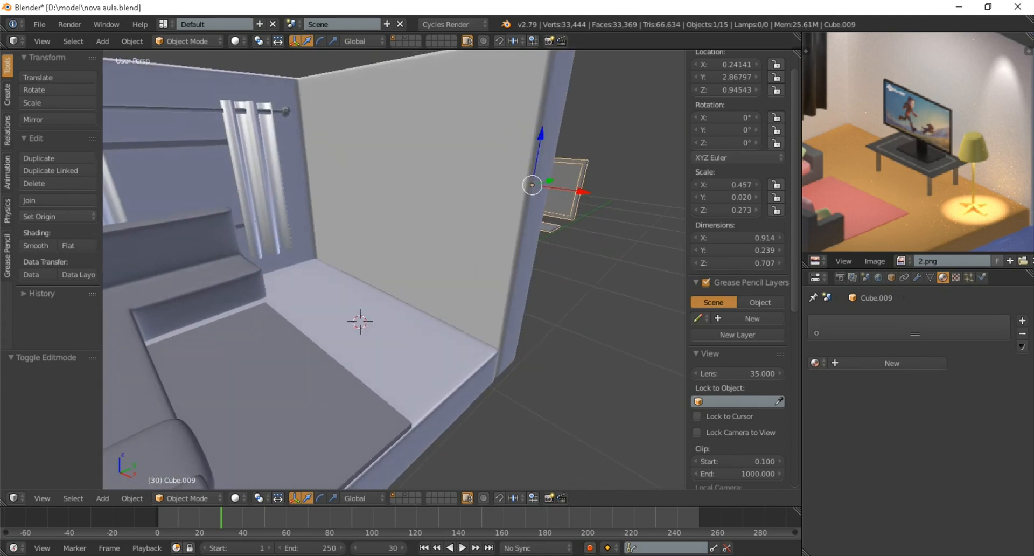
pyautogui.hotkey('shift', 'a')
pyautogui.moveTo(324, 321)
pyautogui.click(415, 338)
pyautogui.scroll(-4, 415, 338)
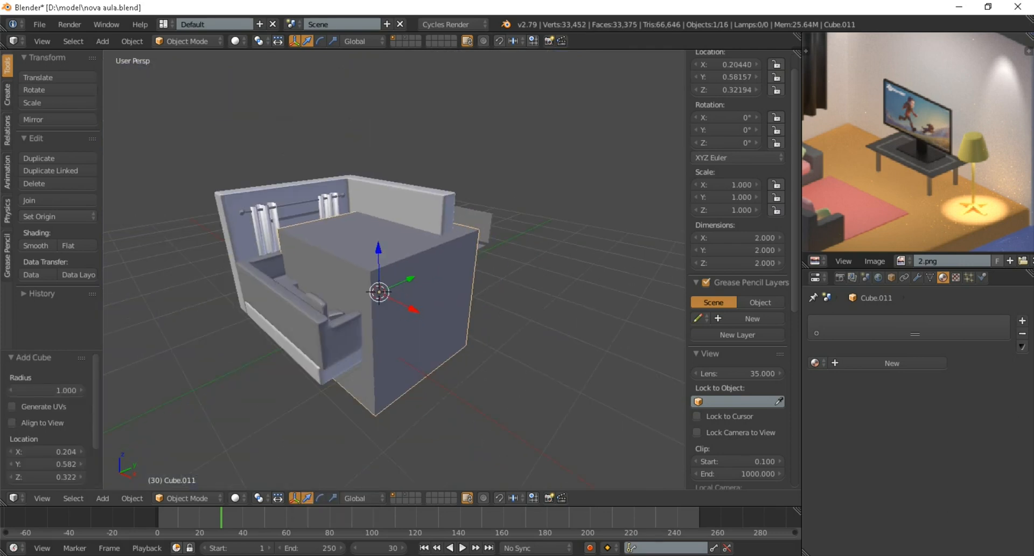
# Scale the cube into a rectangular slab about 0.85 × 0.42 × 0.12 for the TV table's top
pyautogui.press('s')
pyautogui.press('z')
pyautogui.press('Return')
pyautogui.scroll(5, 378, 296)
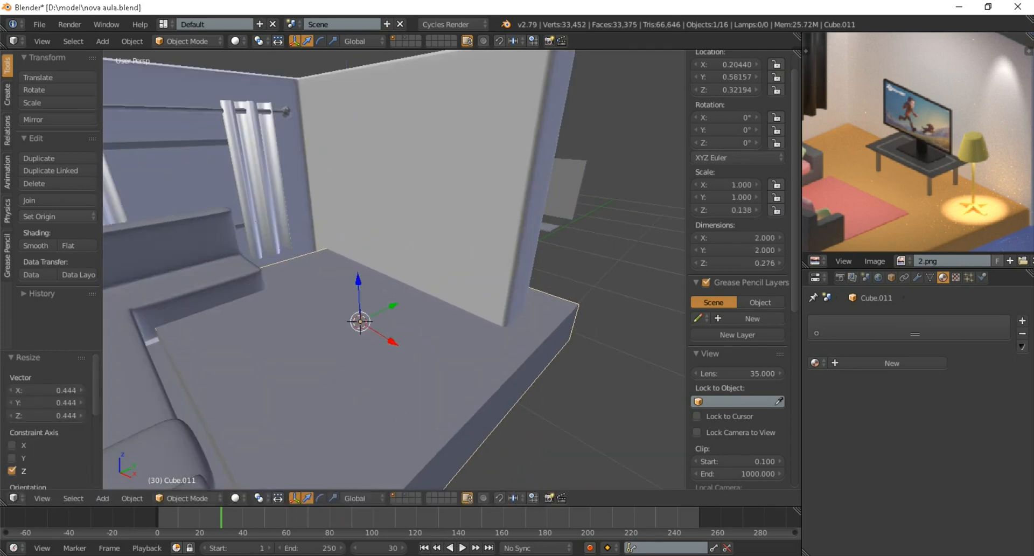
pyautogui.press('s')
pyautogui.click(435, 376)
pyautogui.scroll(3, 434, 376)
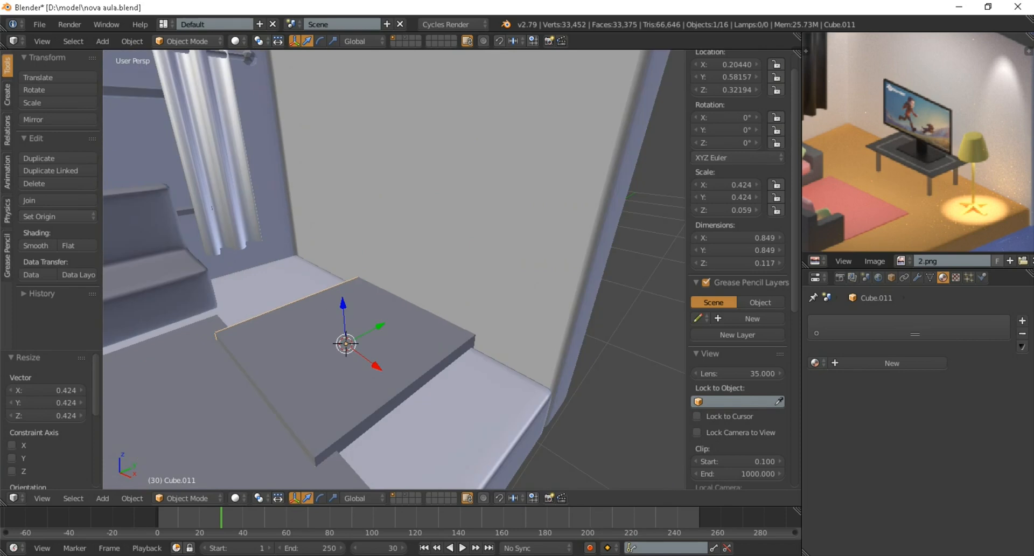
pyautogui.press('s')
pyautogui.press('y')
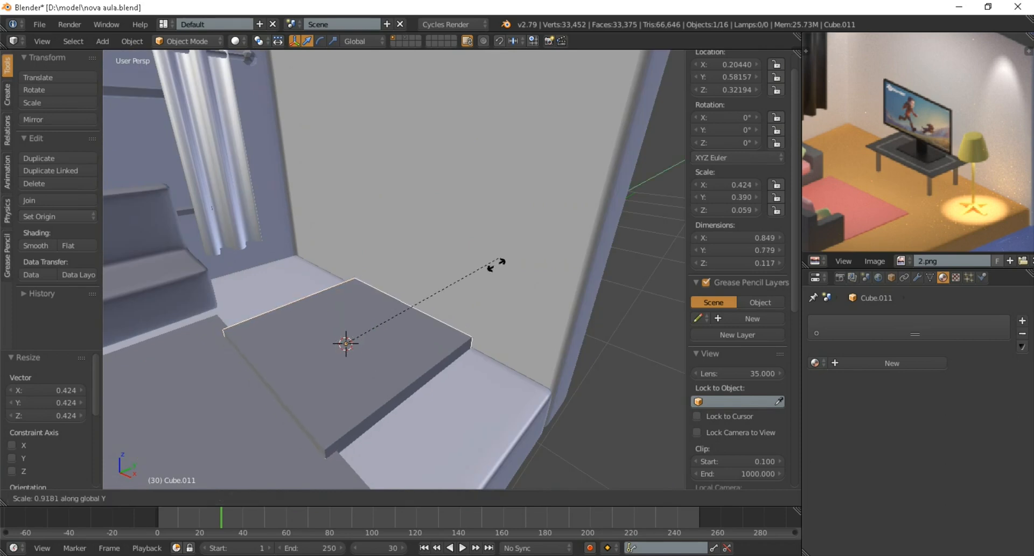
pyautogui.click(436, 312)
pyautogui.scroll(-5, 435, 312)
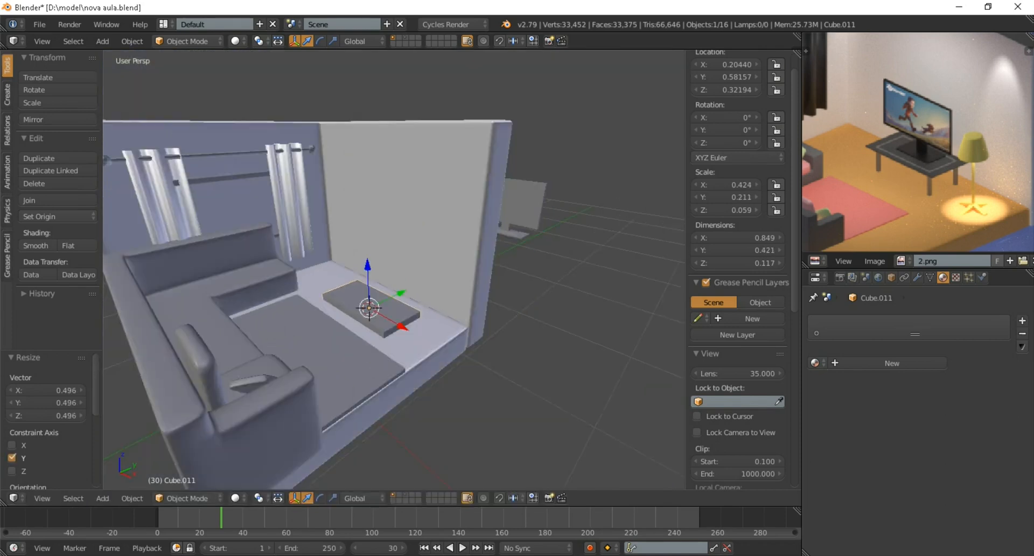
# Raise the slab 0.42 along Z and scale its height by about 0.217 to make a thin tabletop
pyautogui.scroll(5, 377, 350)
pyautogui.write('gz0.42')
pyautogui.press('Return')
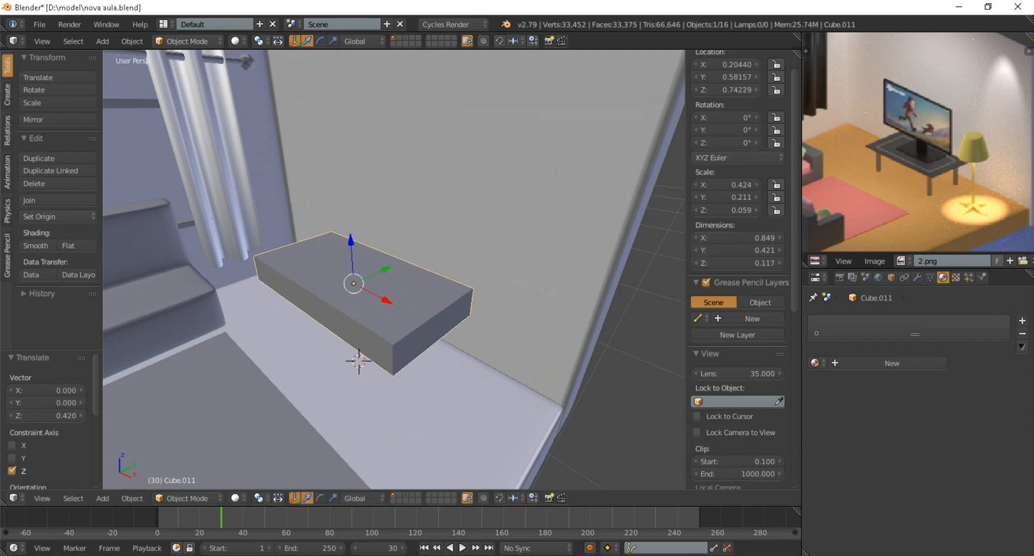
pyautogui.moveTo(512, 318); pyautogui.dragTo(513, 304, button='middle')
pyautogui.press('s')
pyautogui.press('z')
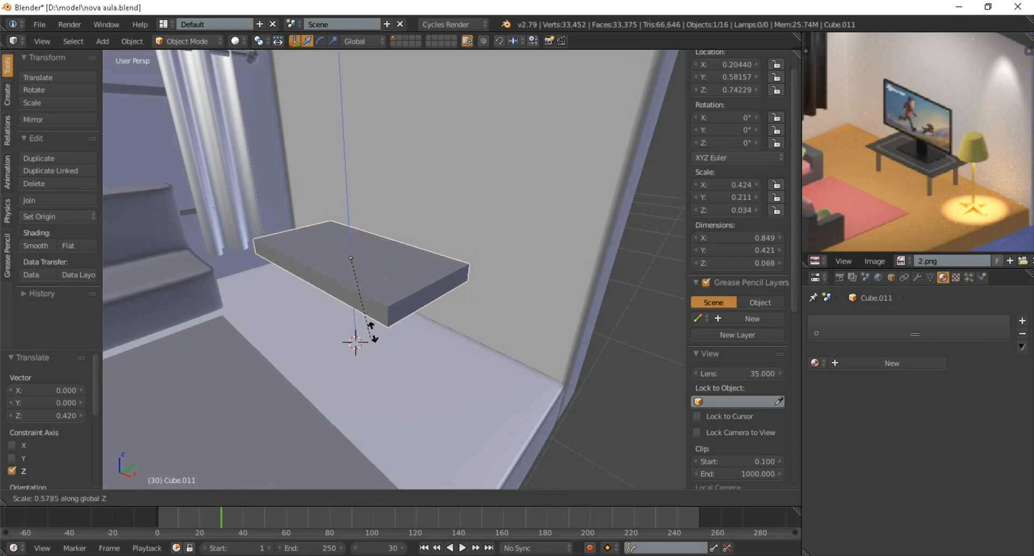
pyautogui.click(356, 290)
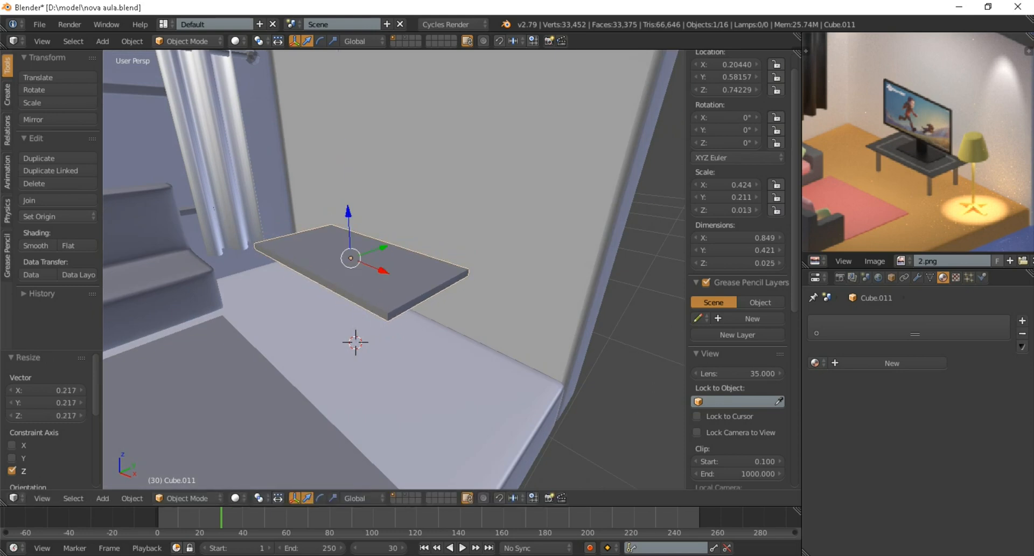
# Add two loop cuts across the tabletop and scale them along X by about 2.8 toward its short ends
pyautogui.moveTo(355, 290); pyautogui.dragTo(393, 294, button='middle')
pyautogui.scroll(2, 381, 301)
pyautogui.scroll(-2, 382, 301)
pyautogui.press('Tab')
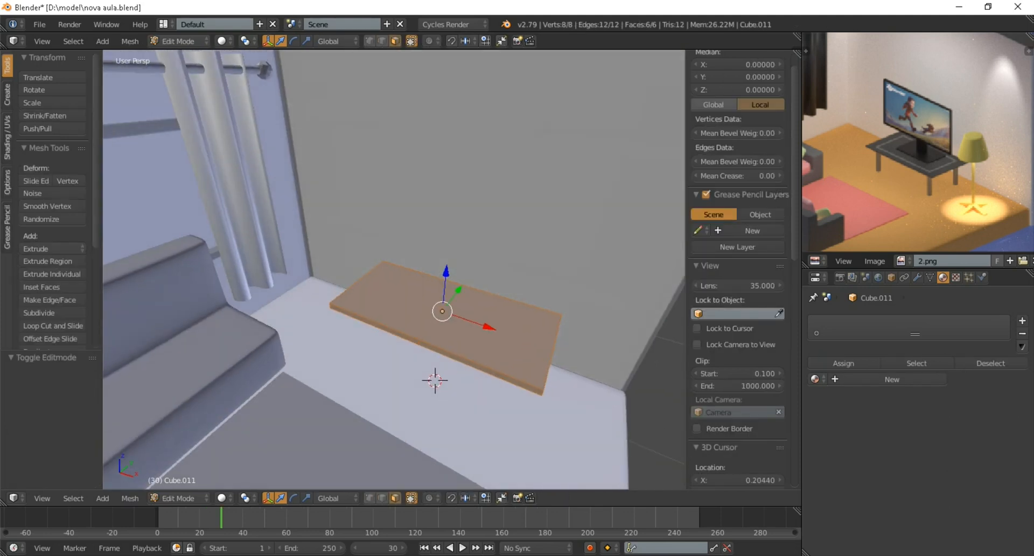
pyautogui.hotkey('ctrl', 'r')
pyautogui.scroll(1, 421, 339)
pyautogui.click(420, 340)
pyautogui.rightClick(420, 339)
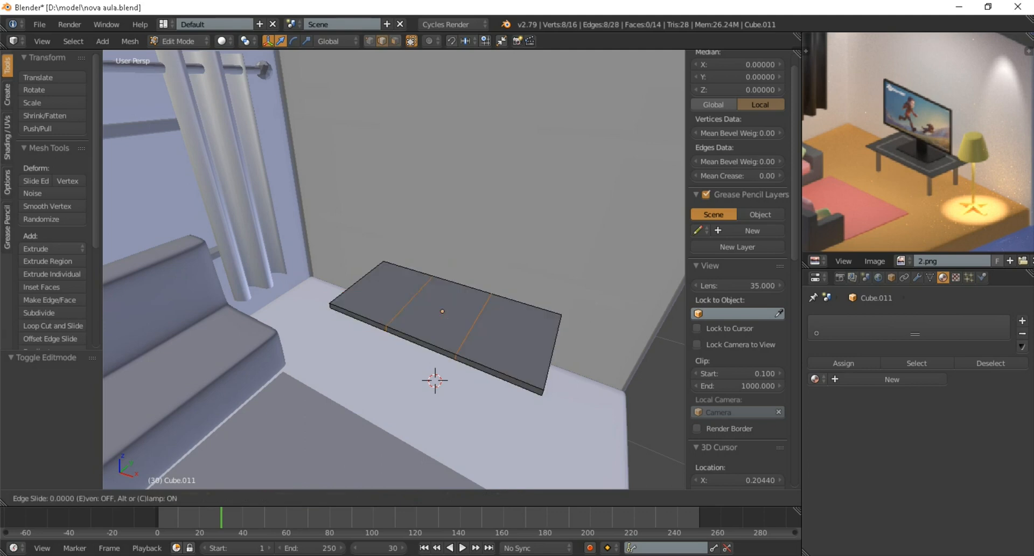
pyautogui.press('s')
pyautogui.press('x')
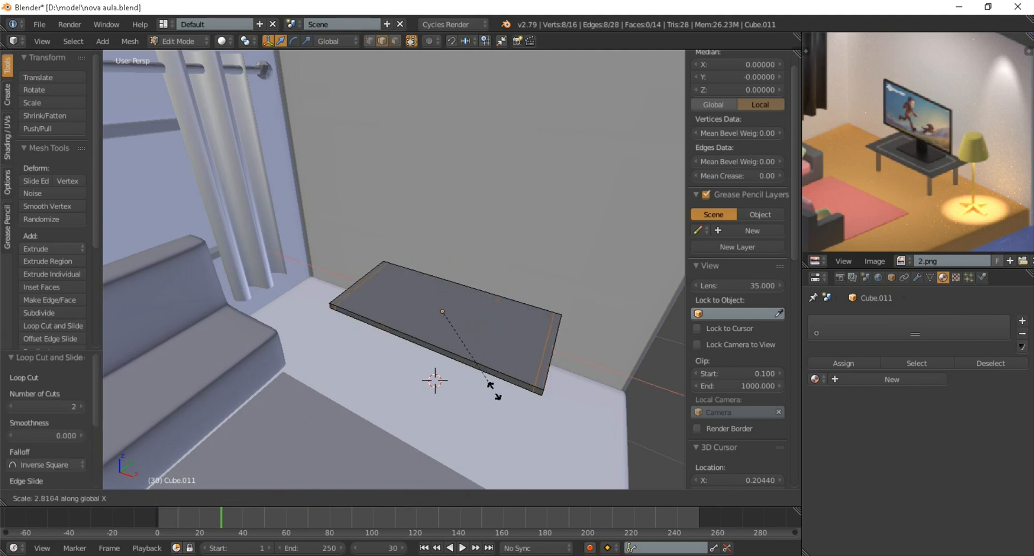
pyautogui.click(495, 391)
# Add two lengthwise loop cuts to the tabletop and scale them along Y by about 2.494 toward its long edges
pyautogui.moveTo(494, 391); pyautogui.dragTo(475, 396, button='middle')
pyautogui.hotkey('ctrl', 'r')
pyautogui.scroll(1, 477, 376)
pyautogui.click(477, 376)
pyautogui.rightClick(476, 376)
pyautogui.press('s')
pyautogui.press('y')
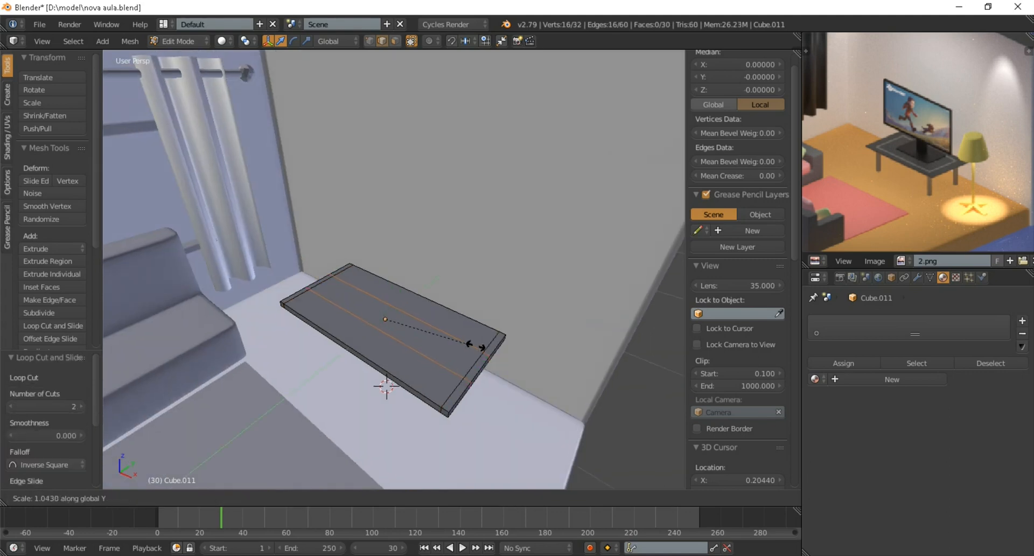
pyautogui.click(588, 222)
# Lower the whole tabletop along Z to below the room's floor so its underside is accessible
pyautogui.moveTo(588, 222); pyautogui.dragTo(602, 177, button='middle')
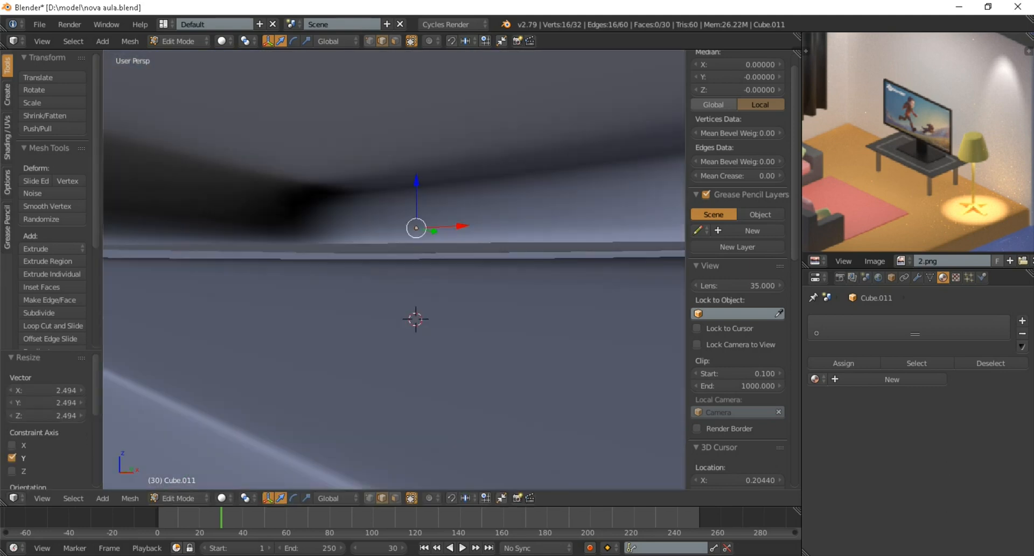
pyautogui.press('Tab')
pyautogui.scroll(-7, 602, 176)
pyautogui.press('g')
pyautogui.press('z')
pyautogui.click(602, 231)
pyautogui.moveTo(602, 231); pyautogui.dragTo(571, 264, button='middle')
# Extrude the four corner faces on the tabletop's underside downward by about 0.39 to form the table legs
pyautogui.scroll(5, 646, 145)
pyautogui.press('Tab')
pyautogui.keyDown('shift'); pyautogui.moveTo(444, 301); pyautogui.dragTo(440, 322, button='middle'); pyautogui.keyUp('shift')
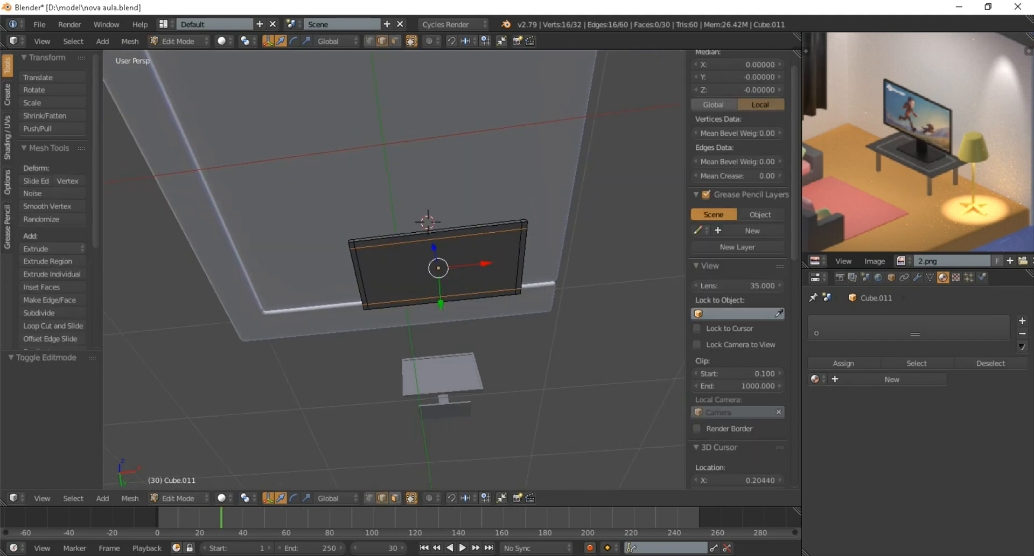
pyautogui.click(395, 498)
pyautogui.scroll(2, 393, 269)
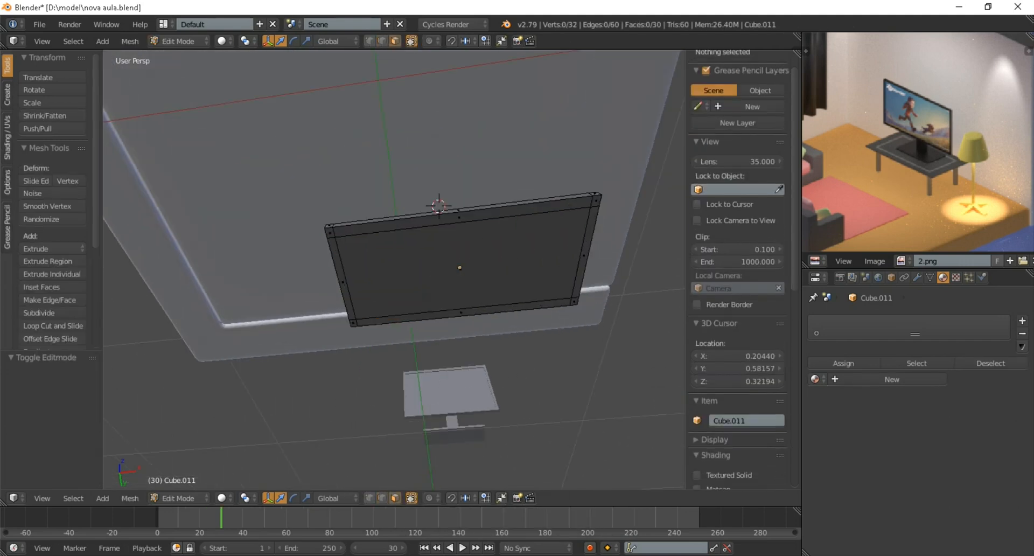
pyautogui.rightClick(354, 322)
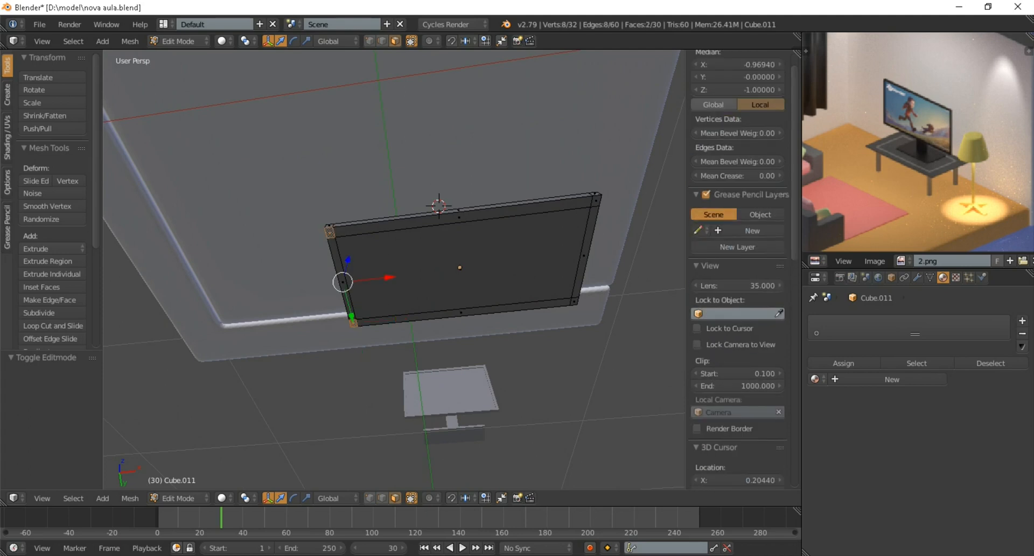
pyautogui.keyDown('shift'); pyautogui.rightClick(596, 201); pyautogui.keyUp('shift')
pyautogui.scroll(-3, 377, 259)
pyautogui.moveTo(377, 259); pyautogui.dragTo(328, 296, button='middle')
pyautogui.scroll(2, 334, 318)
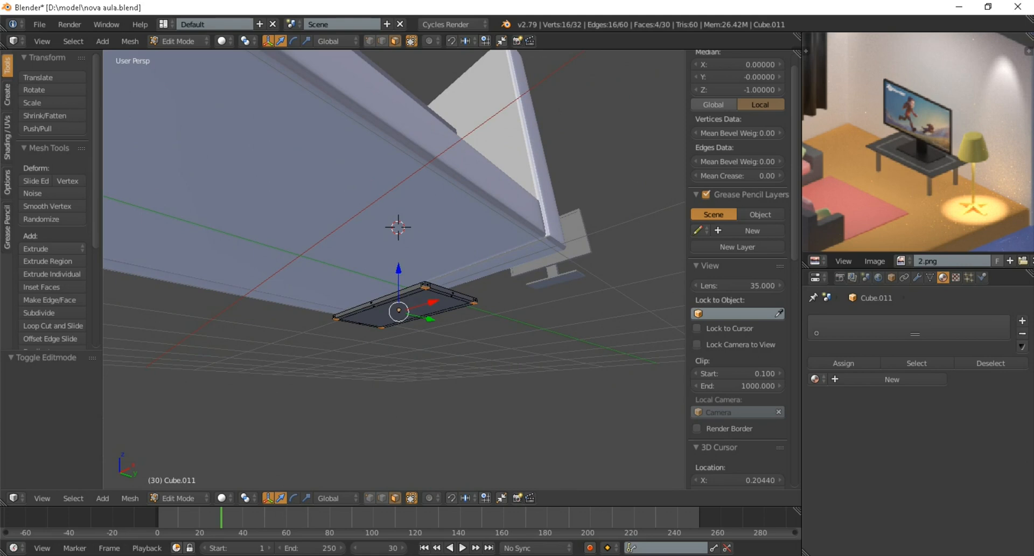
pyautogui.press('e')
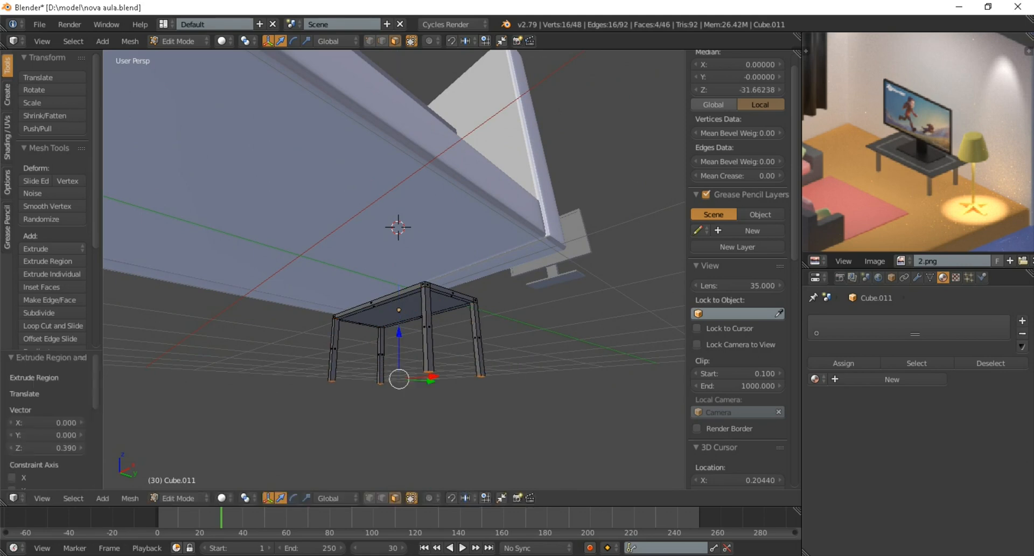
pyautogui.click(398, 372)
pyautogui.press('Tab')
# Raise the finished table by about 0.942 along Z so that it stands on the room's floor
pyautogui.scroll(-4, 399, 334)
pyautogui.moveTo(399, 328); pyautogui.dragTo(345, 377, button='middle')
pyautogui.moveTo(362, 305); pyautogui.dragTo(362, 228)
pyautogui.moveTo(366, 237); pyautogui.dragTo(388, 280, button='middle')
pyautogui.keyDown('shift'); pyautogui.moveTo(388, 269); pyautogui.dragTo(313, 280, button='middle'); pyautogui.keyUp('shift')
# Move the television and its screen panel together along Y into the room, to about Y 0.695 over the table
pyautogui.scroll(2, 323, 280)
pyautogui.rightClick(667, 377)
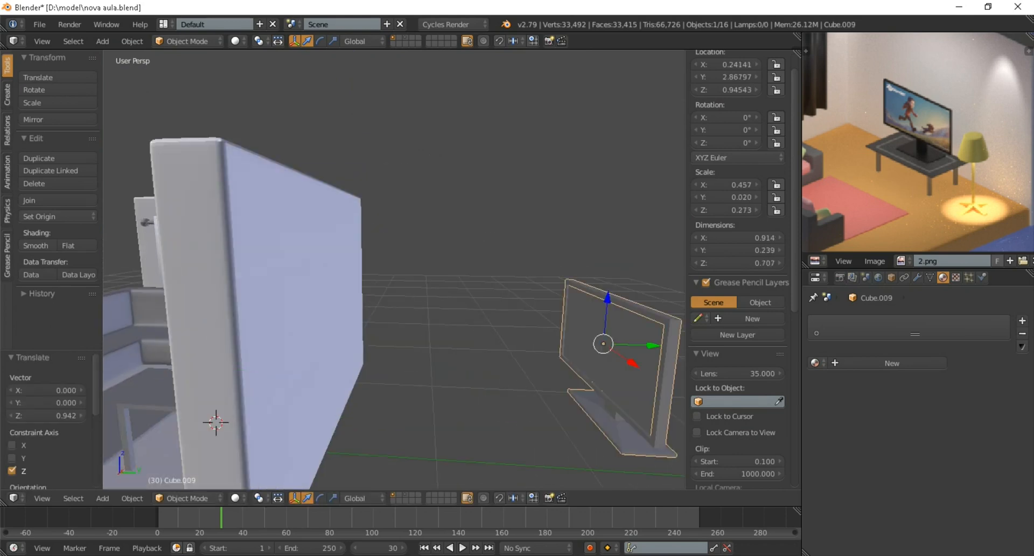
pyautogui.scroll(-5, 393, 270)
pyautogui.hotkey('shift', 'd')
pyautogui.press('y')
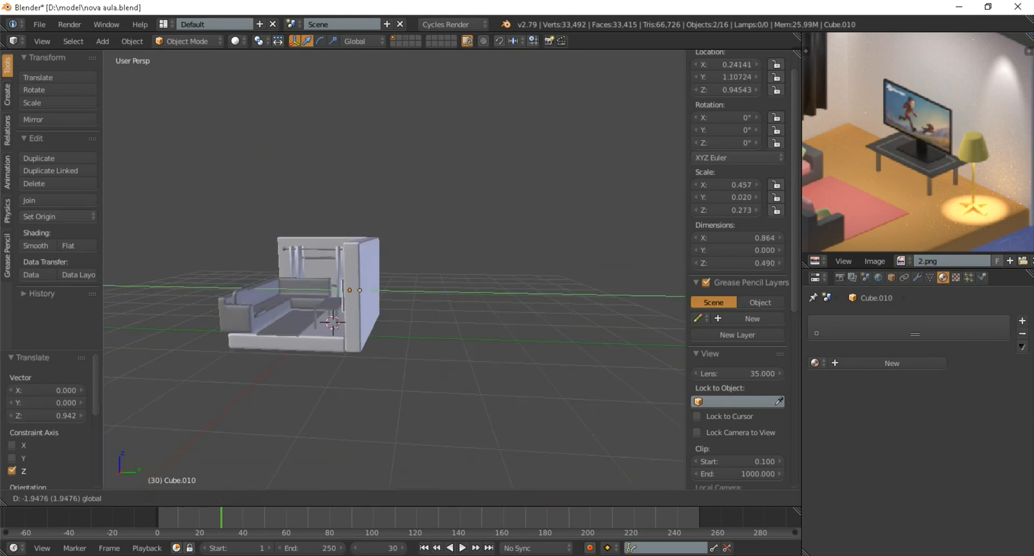
pyautogui.moveTo(385, 292); pyautogui.dragTo(383, 292)
pyautogui.moveTo(383, 292); pyautogui.dragTo(458, 328, button='middle')
pyautogui.scroll(3, 431, 318)
pyautogui.moveTo(421, 311); pyautogui.dragTo(408, 314)
# Adjust the television's height to about Z 1.128 so that its base rests on the tabletop
pyautogui.moveTo(368, 281); pyautogui.dragTo(368, 260)
pyautogui.scroll(5, 371, 270)
pyautogui.moveTo(372, 269); pyautogui.dragTo(452, 221, button='middle')
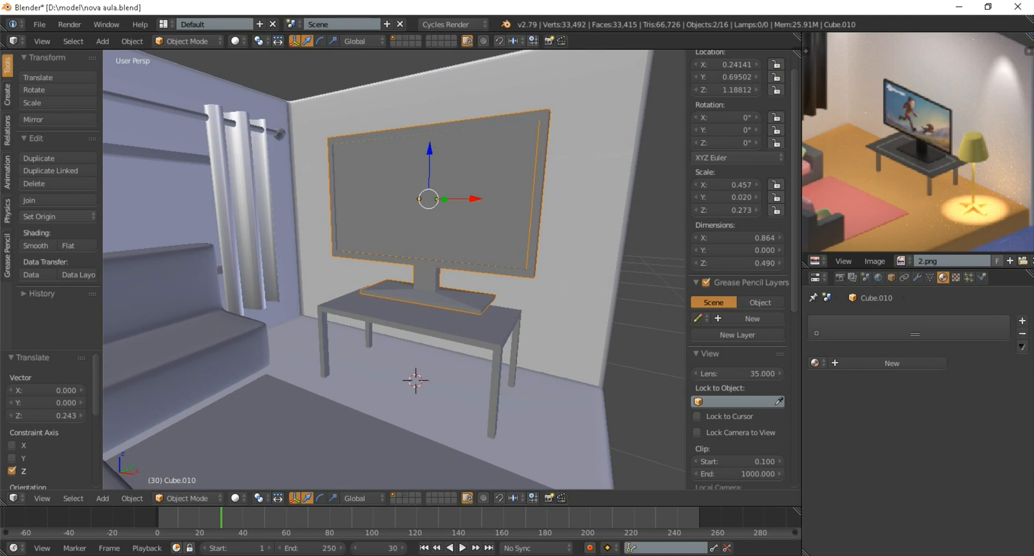
pyautogui.moveTo(429, 149); pyautogui.dragTo(429, 163)
pyautogui.scroll(-6, 429, 164)
pyautogui.moveTo(429, 164); pyautogui.dragTo(408, 190, button='middle')
pyautogui.scroll(2, 317, 334)
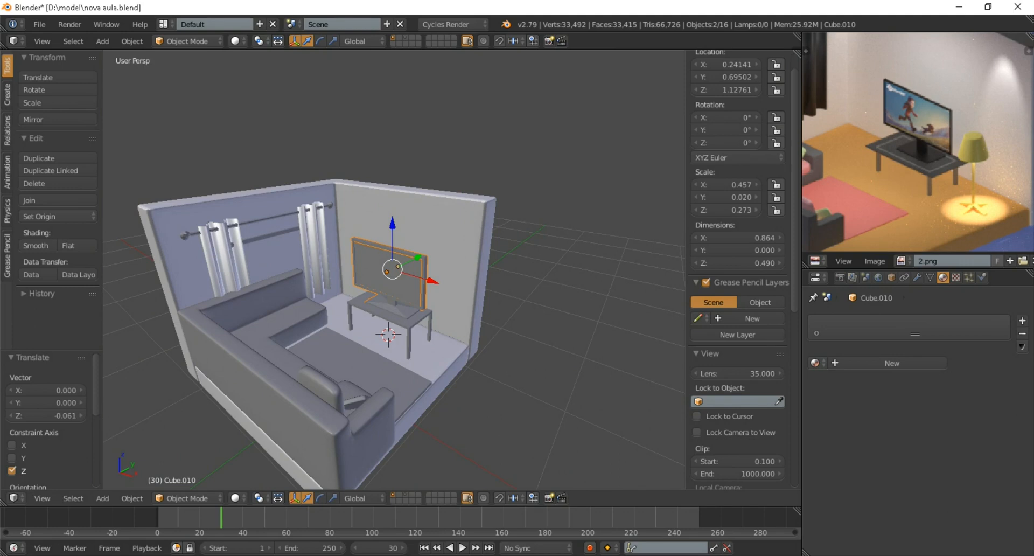
# Add a cylinder beside the open corner of the room for the floor lamp's shade
pyautogui.scroll(-4, 408, 190)
pyautogui.moveTo(407, 190); pyautogui.dragTo(373, 181, button='middle')
pyautogui.scroll(2, 436, 172)
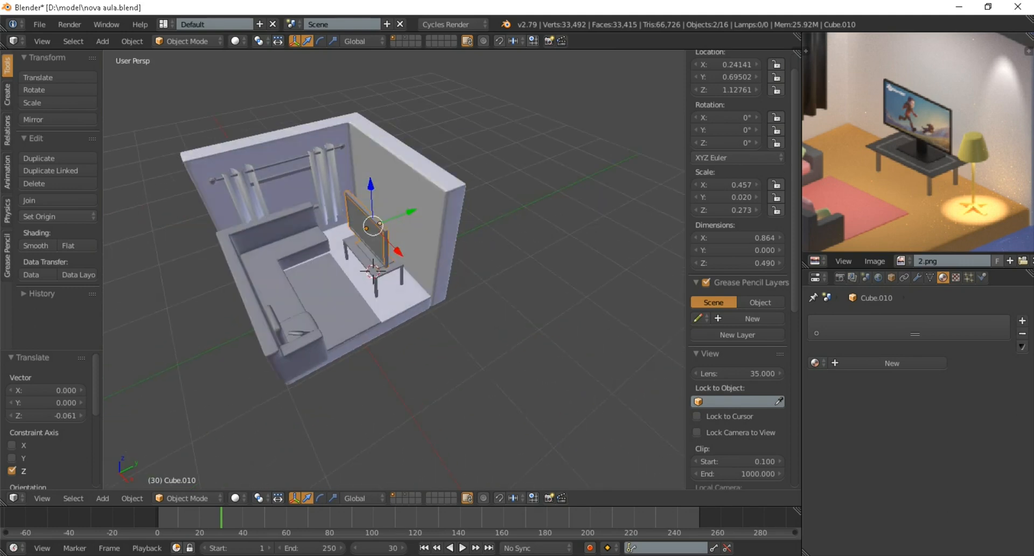
pyautogui.hotkey('shift', 'a')
pyautogui.moveTo(410, 323)
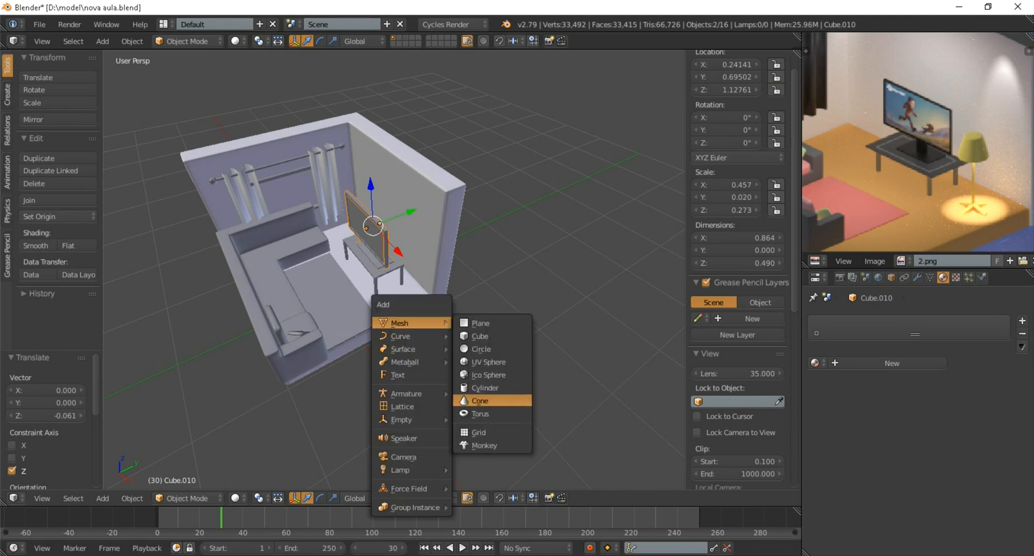
pyautogui.click(487, 388)
pyautogui.scroll(-4, 486, 388)
pyautogui.scroll(2, 487, 388)
pyautogui.moveTo(486, 387); pyautogui.dragTo(478, 388, button='middle')
# Scale down the cylinder's top face to taper it into a lampshade shape
pyautogui.press('Tab')
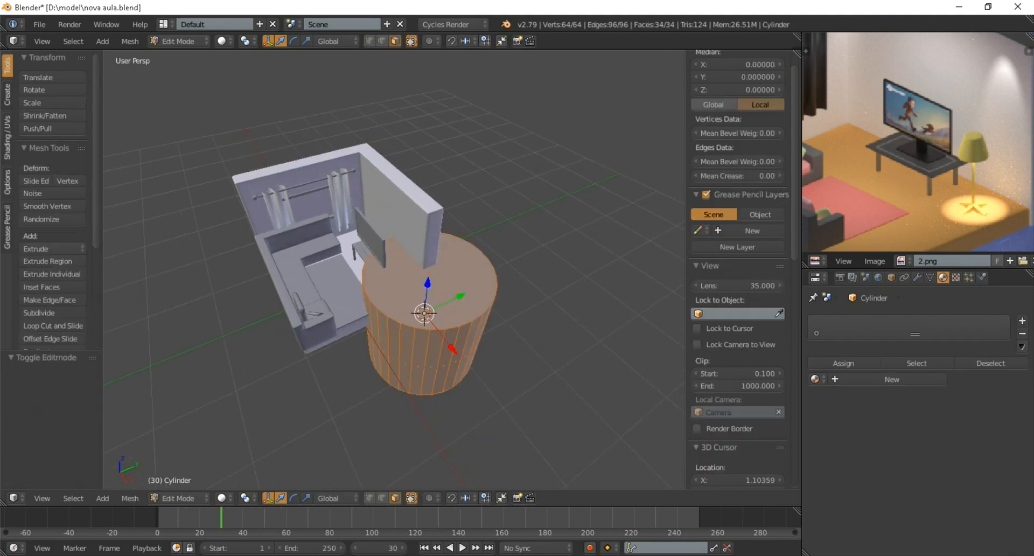
pyautogui.rightClick(429, 275)
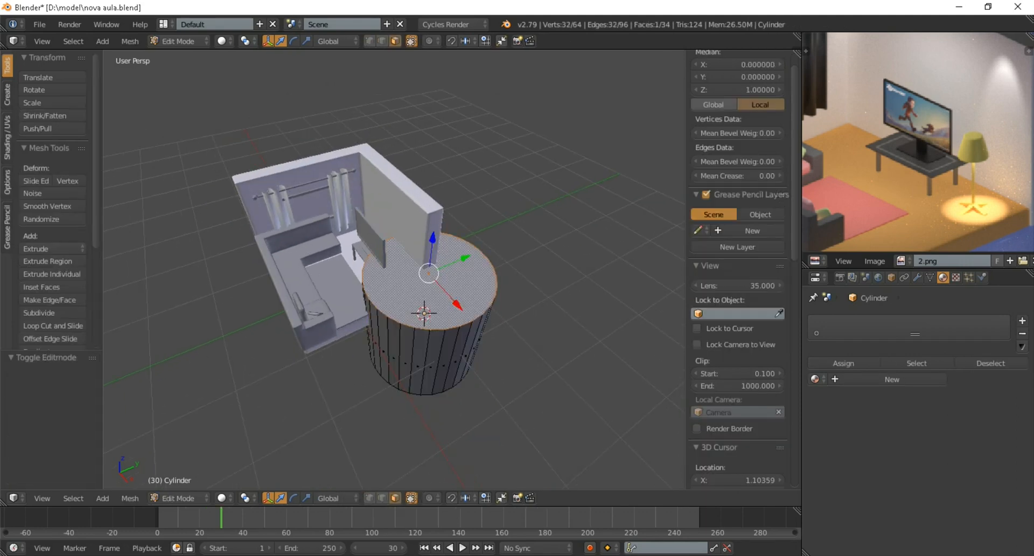
pyautogui.press('s')
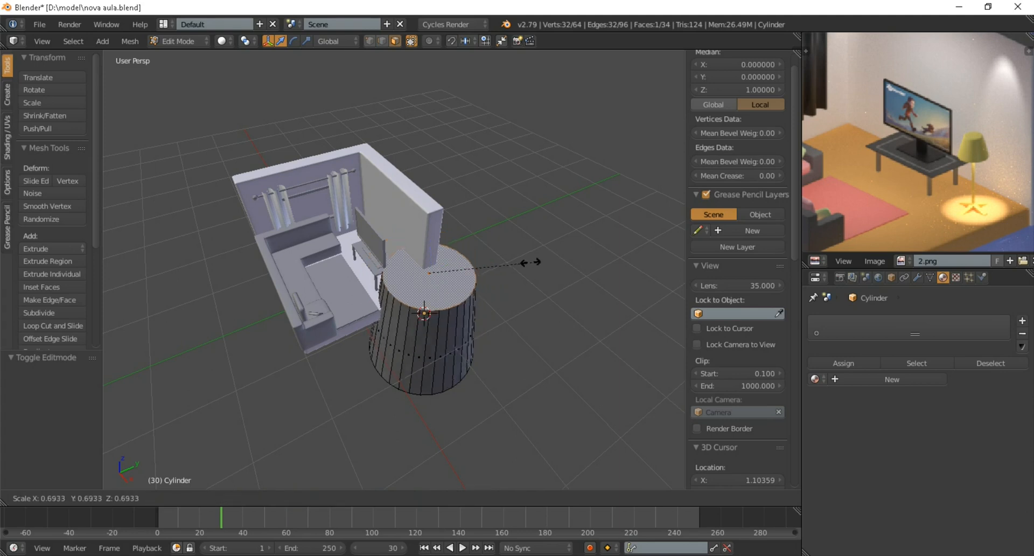
pyautogui.click(493, 265)
pyautogui.scroll(-2, 493, 266)
pyautogui.press('Tab')
pyautogui.moveTo(493, 266); pyautogui.dragTo(498, 219, button='middle')
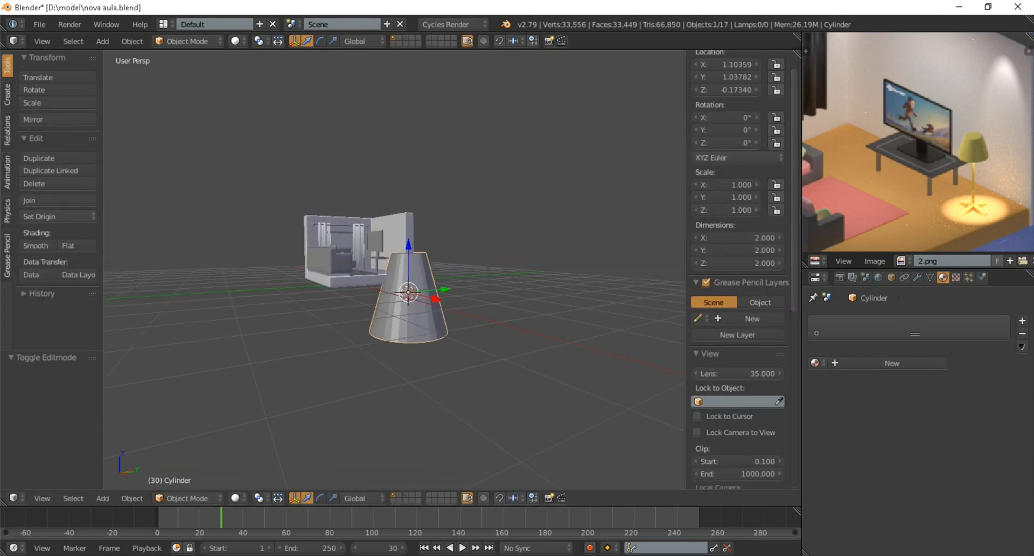
# Shorten the tapered cylinder along Z and scale the whole object down to lampshade size
pyautogui.press('s')
pyautogui.press('z')
pyautogui.click(426, 334)
pyautogui.press('s')
pyautogui.click(439, 316)
# Raise the lampshade along Z above the room and open its mesh for editing
pyautogui.press('g')
pyautogui.press('z')
pyautogui.click(439, 193)
pyautogui.moveTo(439, 193); pyautogui.dragTo(414, 253, button='middle')
pyautogui.scroll(3, 441, 186)
pyautogui.press('Tab')
pyautogui.scroll(2, 441, 186)
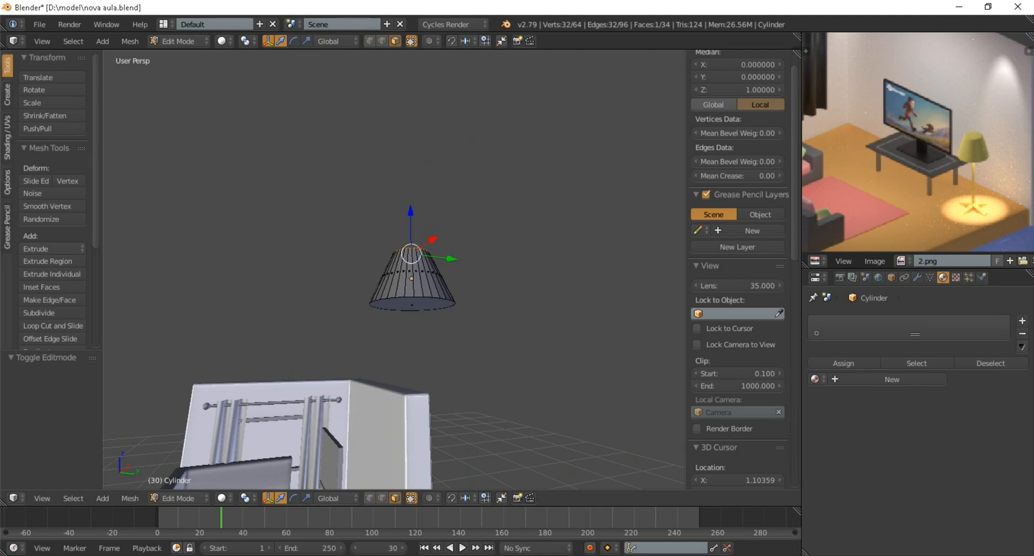
# Extrude the lampshade's bottom face in place and scale it inward by 0.931 to form a thin rim
pyautogui.rightClick(412, 305)
pyautogui.press('e')
pyautogui.rightClick(544, 294)
pyautogui.press('s')
pyautogui.click(534, 294)
# Hollow out the lampshade by extruding the inner bottom face upward along Z and scaling it down to follow the taper
pyautogui.moveTo(534, 294); pyautogui.dragTo(531, 246, button='middle')
pyautogui.press('e')
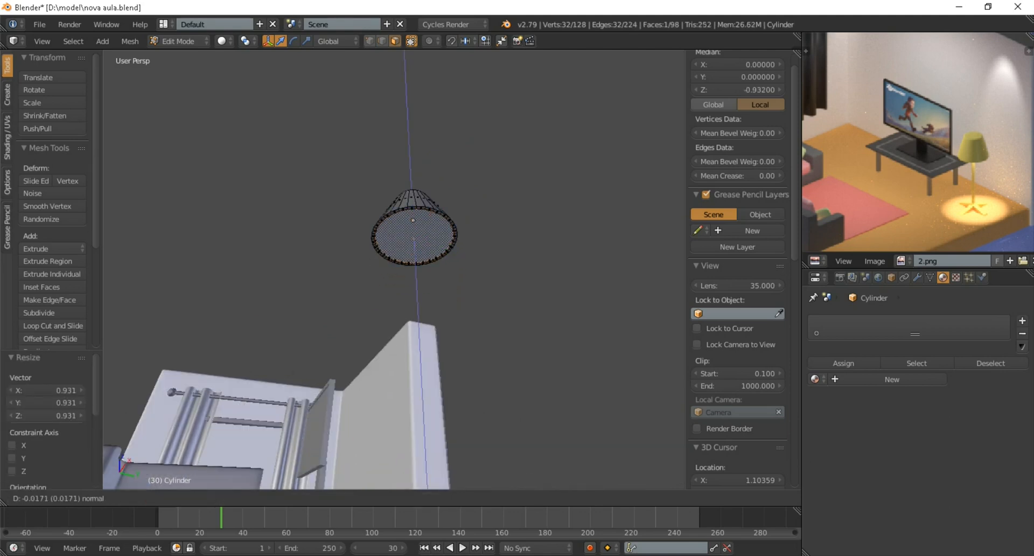
pyautogui.rightClick(531, 246)
pyautogui.moveTo(412, 208); pyautogui.dragTo(411, 178)
pyautogui.moveTo(412, 178); pyautogui.dragTo(411, 182, button='middle')
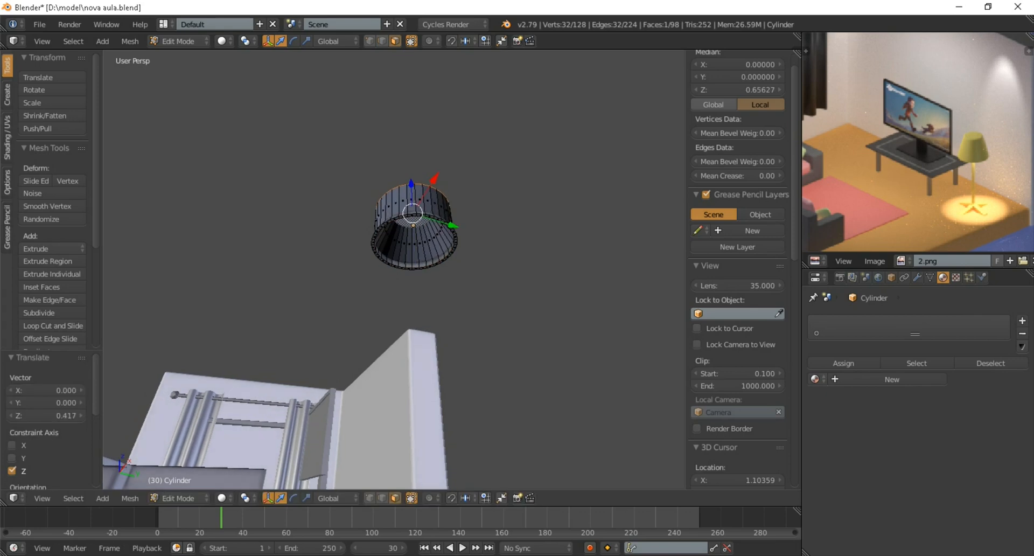
pyautogui.press('s')
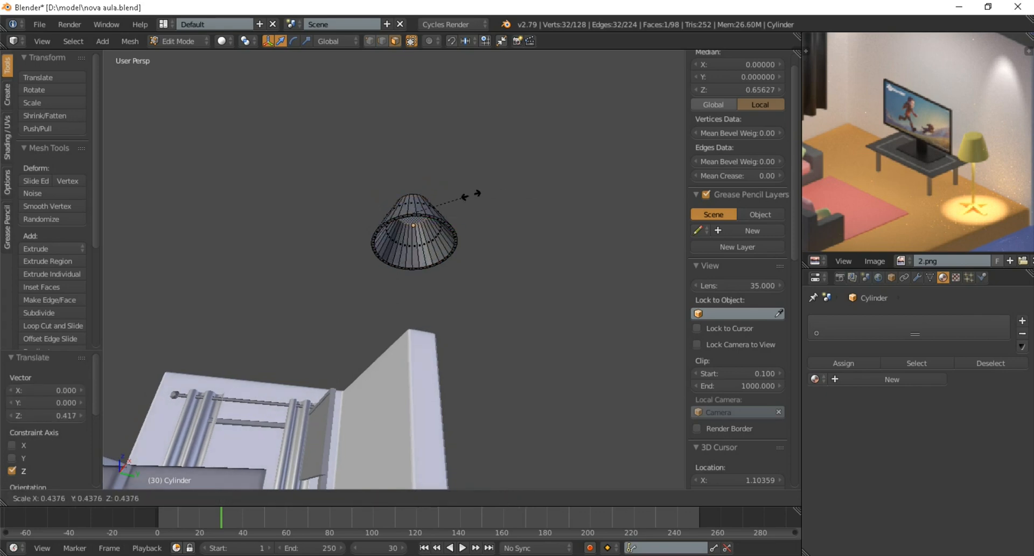
pyautogui.click(465, 196)
pyautogui.press('Tab')
# Add a cylinder below the lampshade for the lamp's pole and scale it down to 0.457
pyautogui.moveTo(465, 197); pyautogui.dragTo(485, 173, button='middle')
pyautogui.moveTo(426, 289); pyautogui.dragTo(415, 264, button='middle')
pyautogui.click(415, 264)
pyautogui.hotkey('shift', 'a')
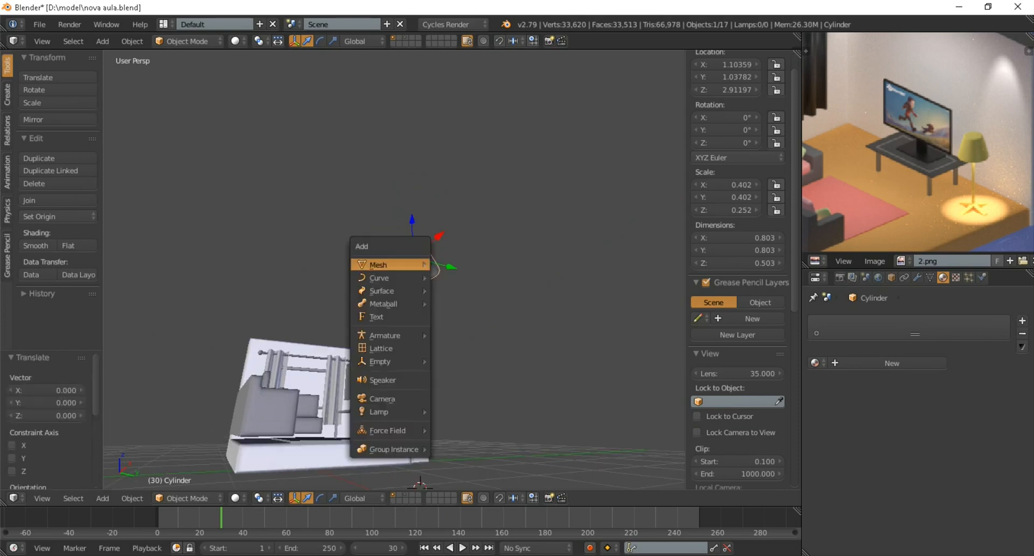
pyautogui.moveTo(414, 264)
pyautogui.click(463, 329)
pyautogui.press('s')
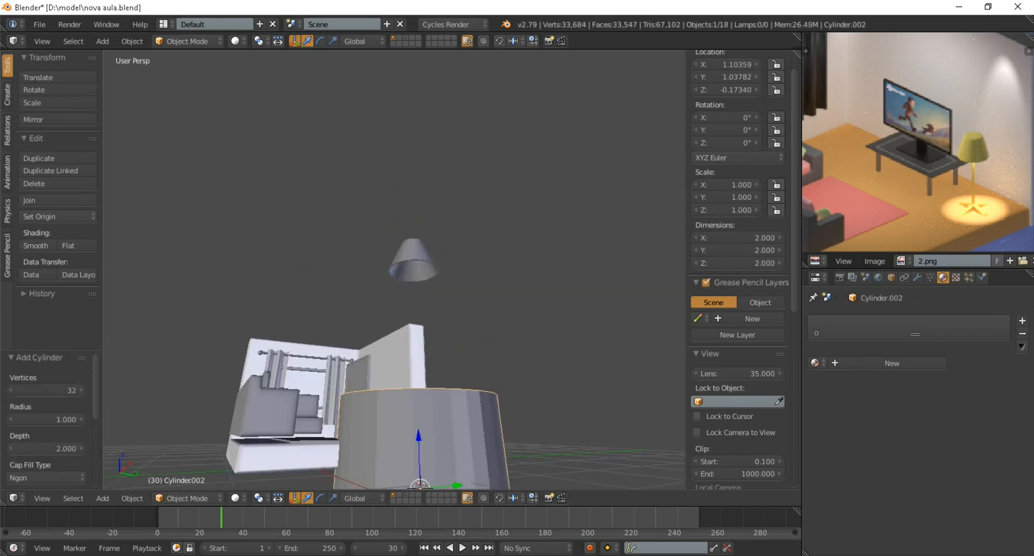
pyautogui.click(474, 422)
# Stretch the new cylinder along Z by a factor of 6.29 and scale it down into a slim pole
pyautogui.scroll(-4, 473, 423)
pyautogui.press('s')
pyautogui.press('z')
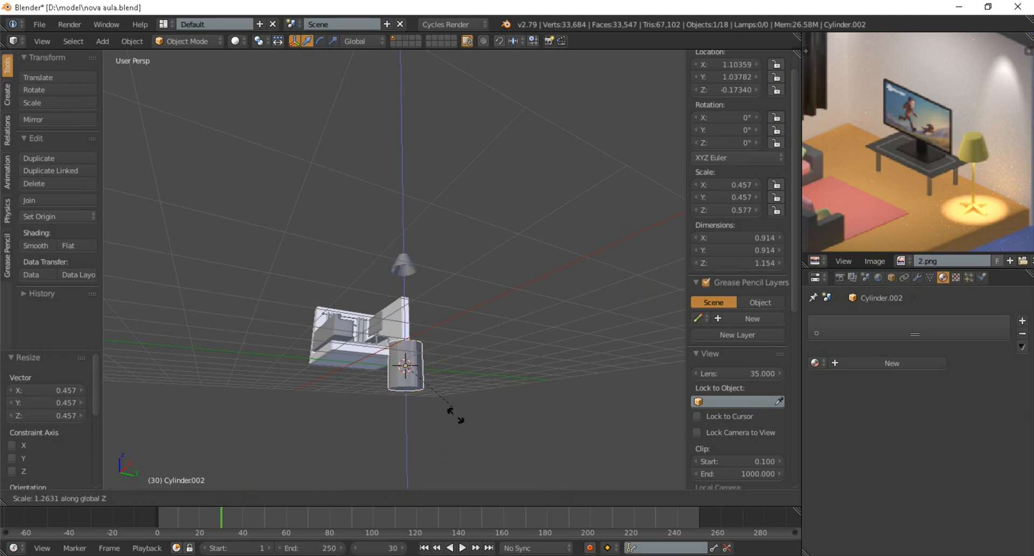
pyautogui.click(504, 237)
pyautogui.scroll(-3, 561, 334)
pyautogui.press('s')
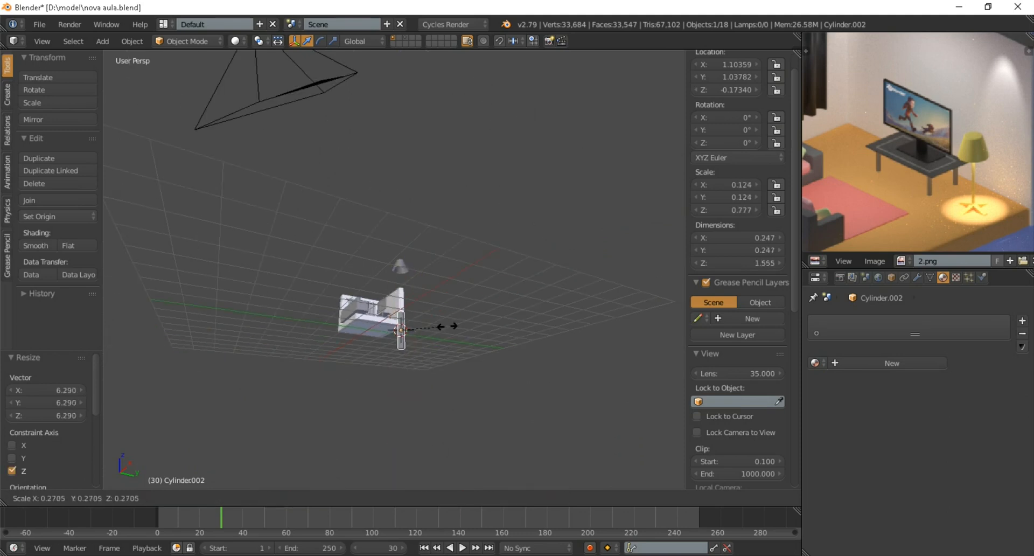
pyautogui.click(446, 327)
# Raise the pole about 2.49 units along Z to the lampshade and thin it by scaling to 0.34
pyautogui.scroll(4, 446, 328)
pyautogui.moveTo(408, 346); pyautogui.dragTo(408, 242)
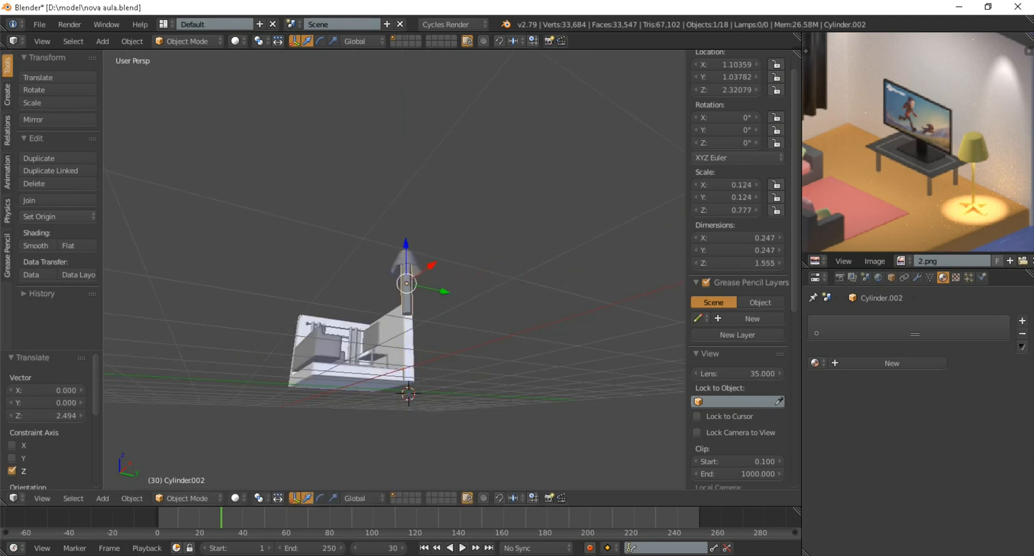
pyautogui.scroll(5, 408, 242)
pyautogui.press('s')
pyautogui.click(462, 326)
# Lengthen the pole along Z to about 2.22 units and lower it so its upper end sits inside the lampshade
pyautogui.press('s')
pyautogui.press('z')
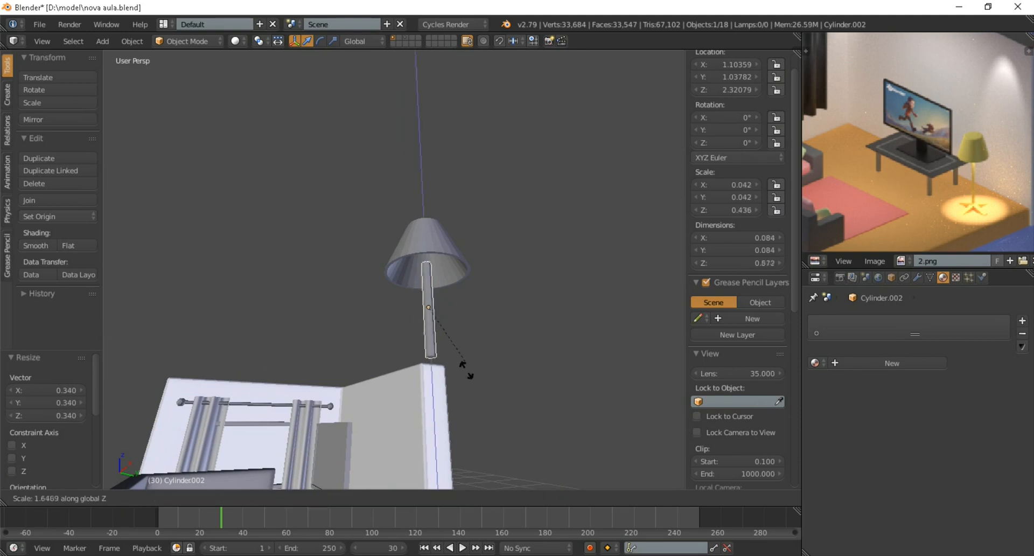
pyautogui.click(483, 438)
pyautogui.moveTo(426, 266); pyautogui.dragTo(427, 279)
pyautogui.moveTo(427, 279)
pyautogui.mouseDown(button='middle')
pyautogui.moveTo(401, 202)
pyautogui.moveTo(399, 249)
pyautogui.moveTo(369, 324)
pyautogui.moveTo(368, 385)
pyautogui.moveTo(418, 243)
pyautogui.moveTo(414, 291)
pyautogui.mouseUp(button='middle')
pyautogui.scroll(-2, 418, 242)
pyautogui.press('s')
pyautogui.press('z')
pyautogui.click(416, 258)
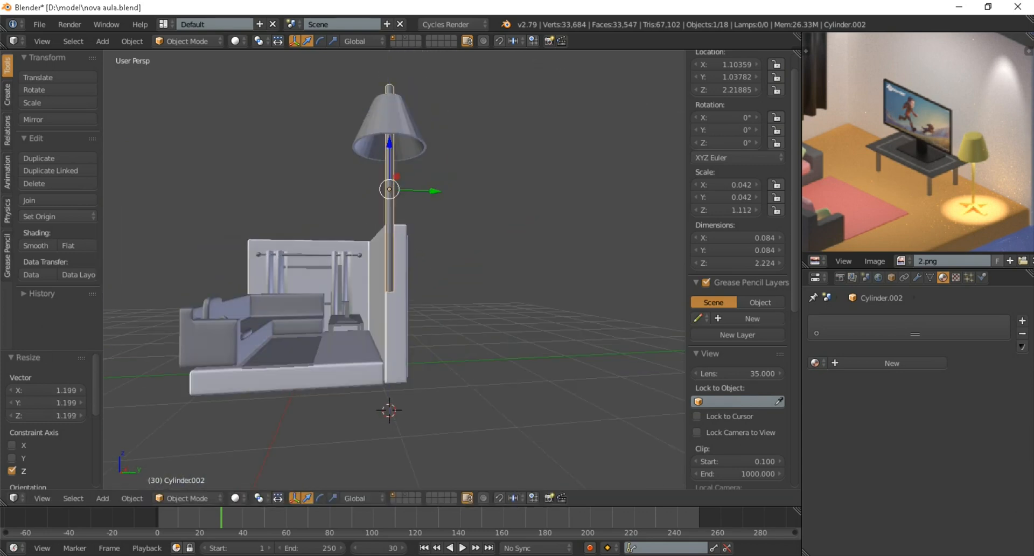
pyautogui.press('g')
pyautogui.press('z')
pyautogui.click(415, 273)
# Add a cube for the lamp's base and scale it down by 0.196
pyautogui.scroll(-3, 415, 274)
pyautogui.moveTo(415, 274); pyautogui.dragTo(474, 285, button='middle')
pyautogui.scroll(3, 458, 294)
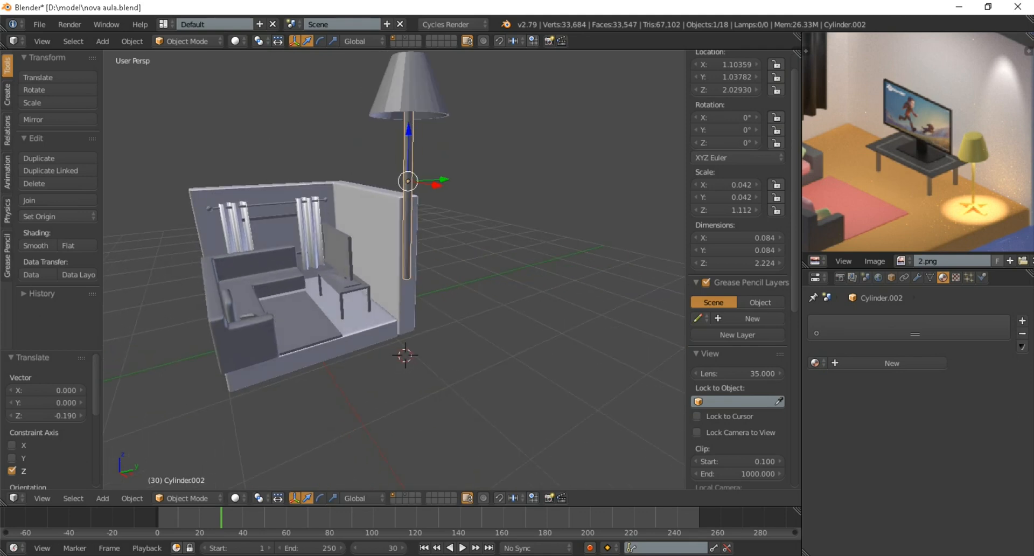
pyautogui.hotkey('shift', 'a')
pyautogui.moveTo(367, 306)
pyautogui.click(442, 320)
pyautogui.scroll(-4, 442, 320)
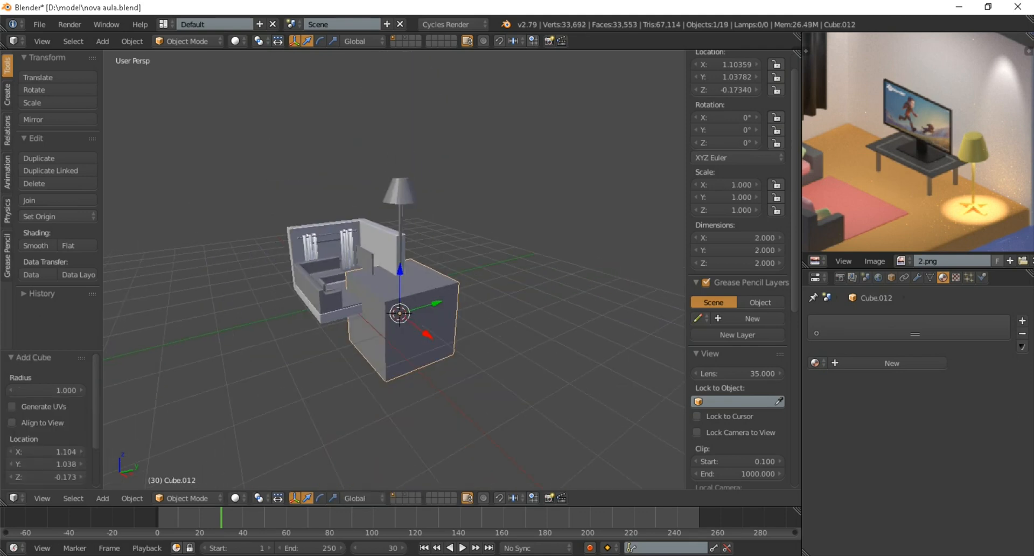
pyautogui.press('s')
pyautogui.click(431, 307)
# Stretch the cube along X into a long bar about 4.75 units long
pyautogui.scroll(3, 431, 308)
pyautogui.press('s')
pyautogui.press('x')
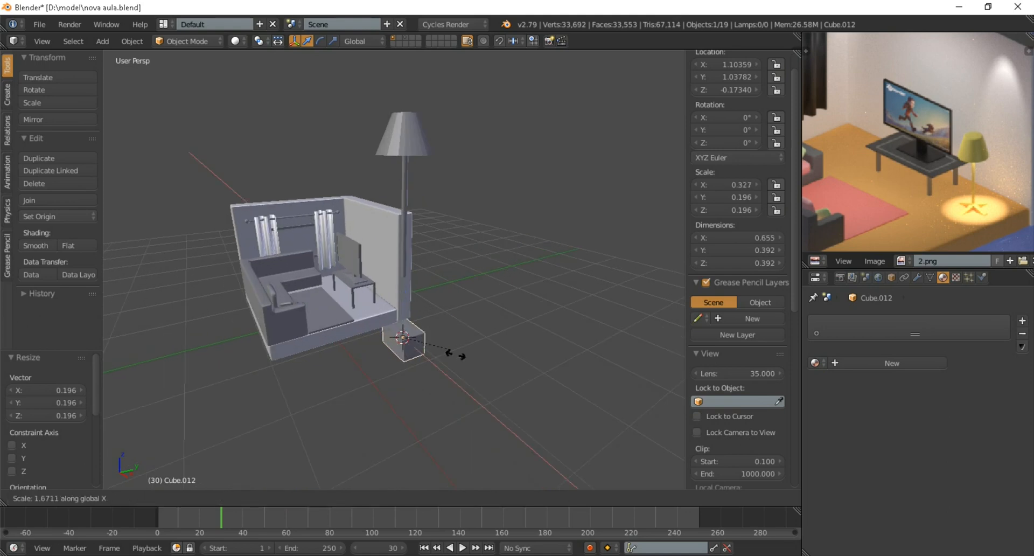
pyautogui.press('Return')
# Cut an edge loop across the middle of the bar and raise it about 0.62 units along Z to form an inverted V
pyautogui.scroll(-1, 431, 307)
pyautogui.moveTo(431, 307); pyautogui.dragTo(277, 285, button='middle')
pyautogui.scroll(2, 277, 285)
pyautogui.press('Tab')
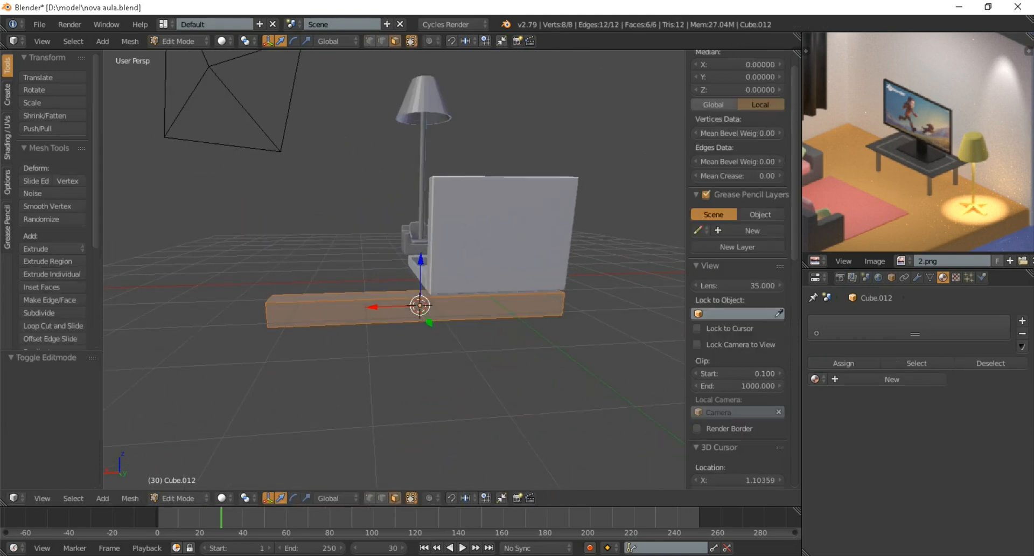
pyautogui.scroll(1, 420, 307)
pyautogui.hotkey('ctrl', 'r')
pyautogui.click(423, 312)
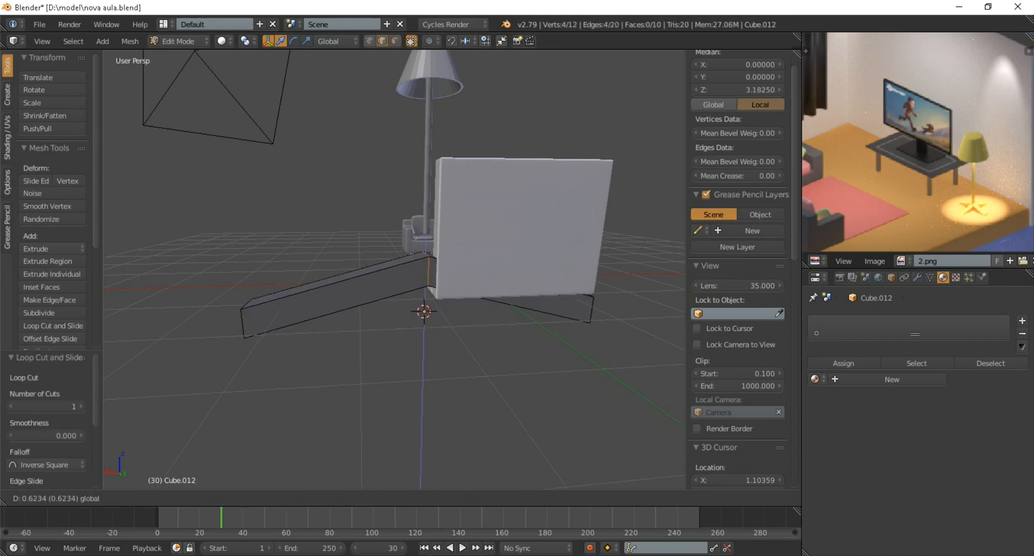
pyautogui.press('Tab')
# Scale the bent bar down by 0.508 and raise it about 1.32 units along Z toward the pole
pyautogui.scroll(-3, 426, 232)
pyautogui.moveTo(425, 231); pyautogui.dragTo(625, 267, button='middle')
pyautogui.scroll(2, 625, 266)
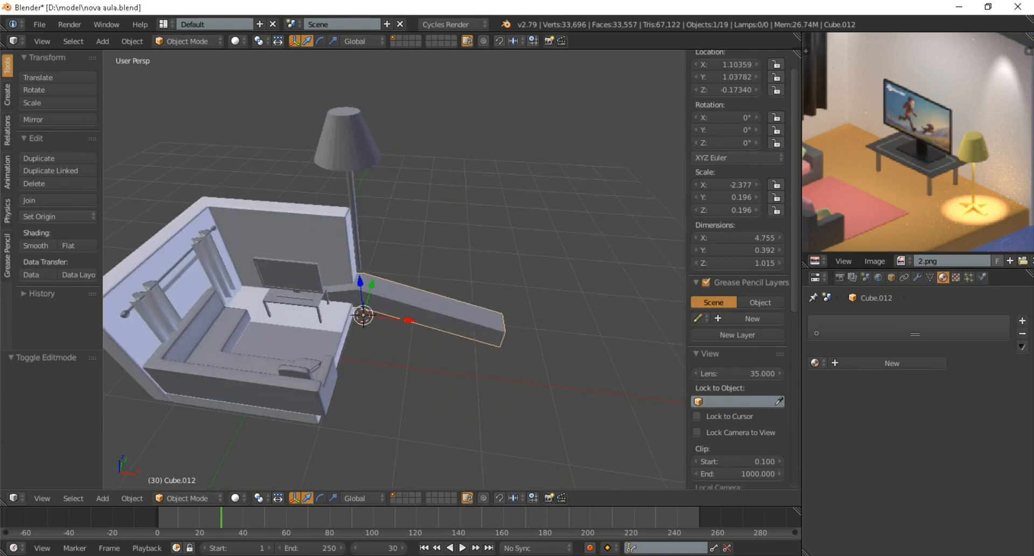
pyautogui.press('s')
pyautogui.click(439, 248)
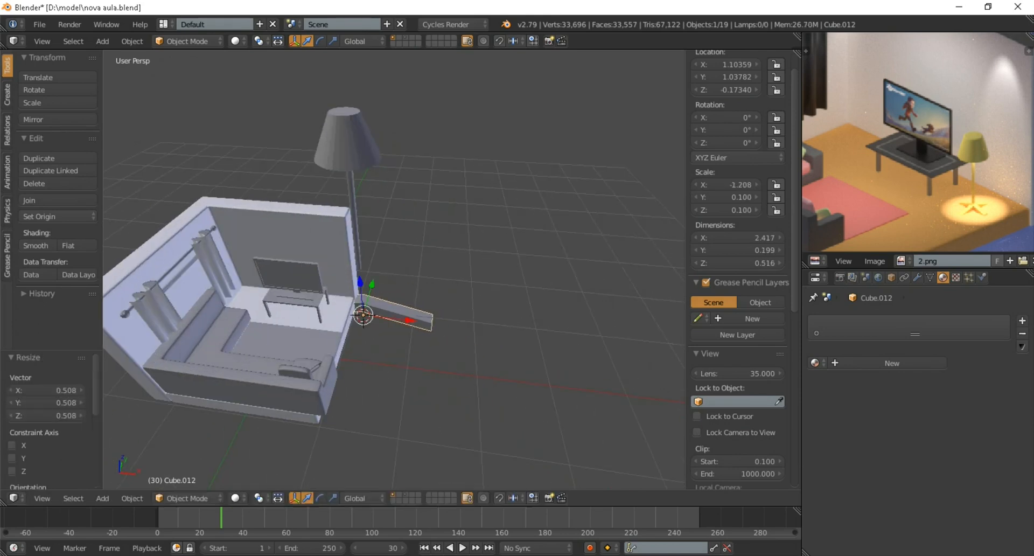
pyautogui.press('g')
pyautogui.press('z')
pyautogui.click(477, 197)
# Shrink the bent bar to about 0.96 units long and lower it about 0.32 units along Z
pyautogui.press('s')
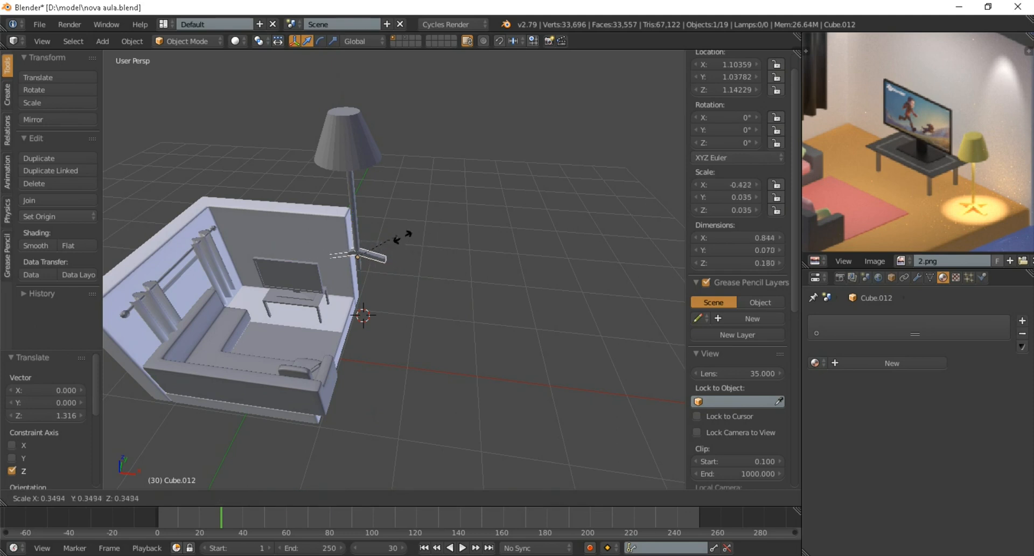
pyautogui.click(410, 227)
pyautogui.press('g')
pyautogui.press('z')
pyautogui.click(410, 244)
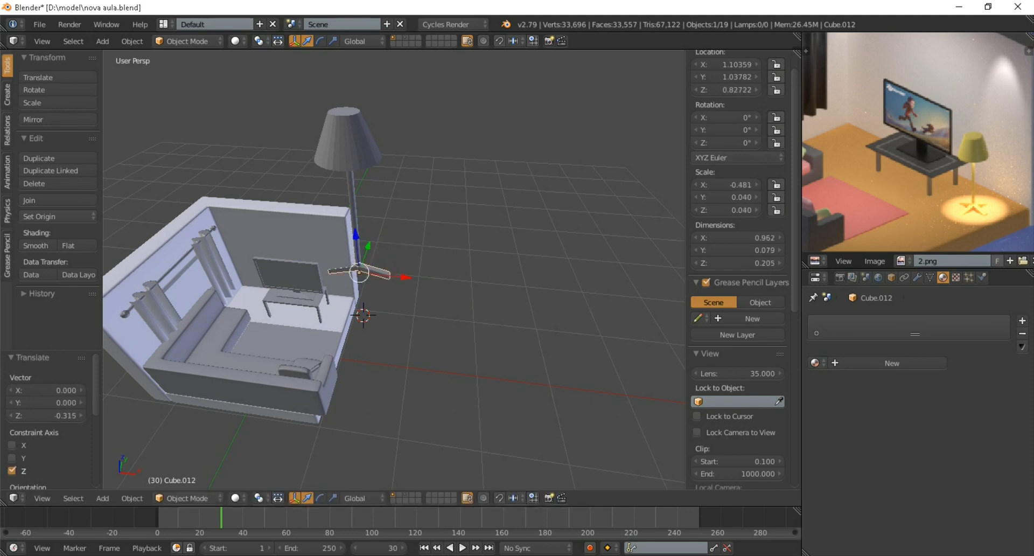
# Lower the bent bar about 0.07 units to the pole's foot in right view and widen it along Y by 1.103
pyautogui.scroll(-4, 394, 269)
pyautogui.press('KP_3')
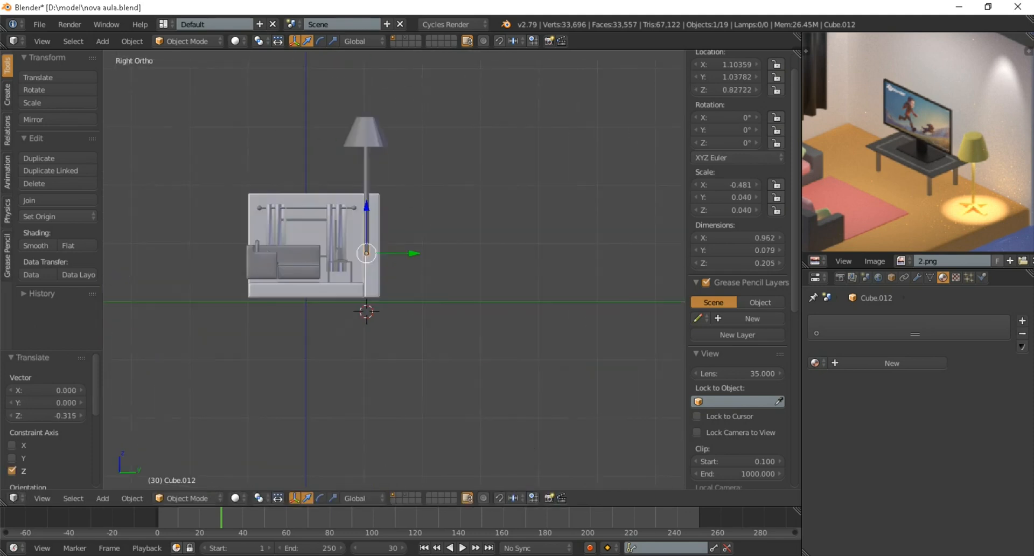
pyautogui.scroll(5, 394, 269)
pyautogui.scroll(2, 394, 270)
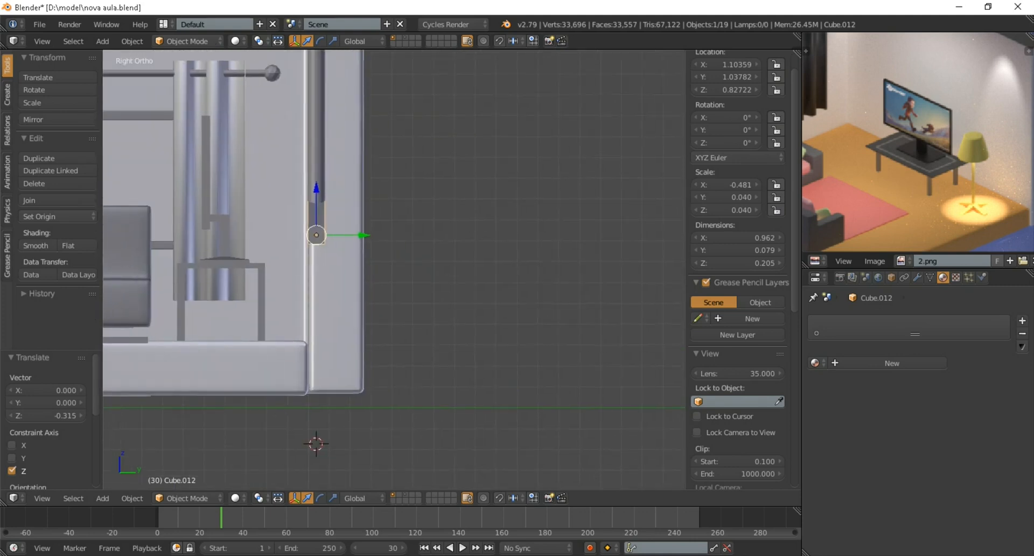
pyautogui.press('g')
pyautogui.press('z')
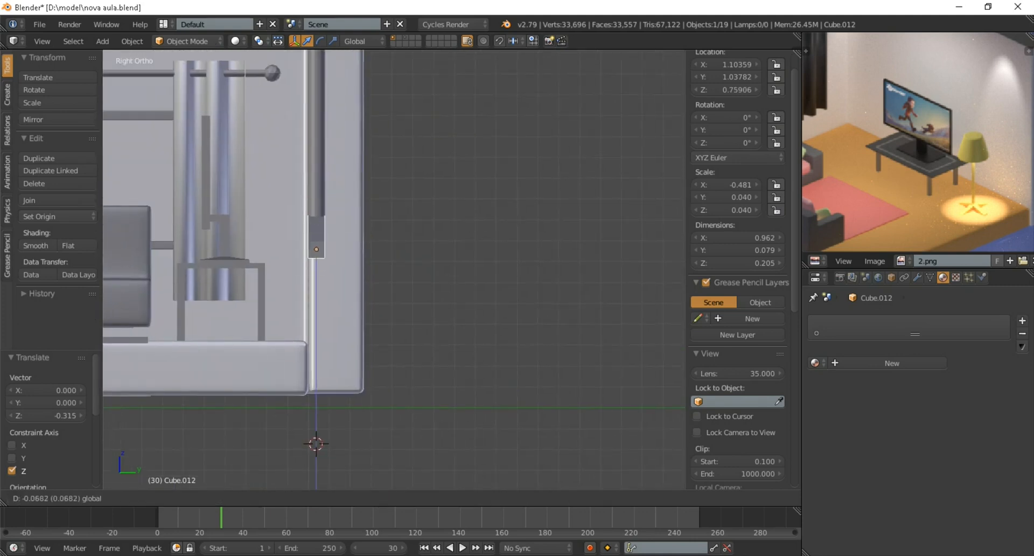
pyautogui.press('Return')
pyautogui.press('s')
pyautogui.press('y')
pyautogui.press('Return')
# Select the base bar, pole and lampshade together and move them about 1.08 units along X, clear of the room
pyautogui.press('KP_1')
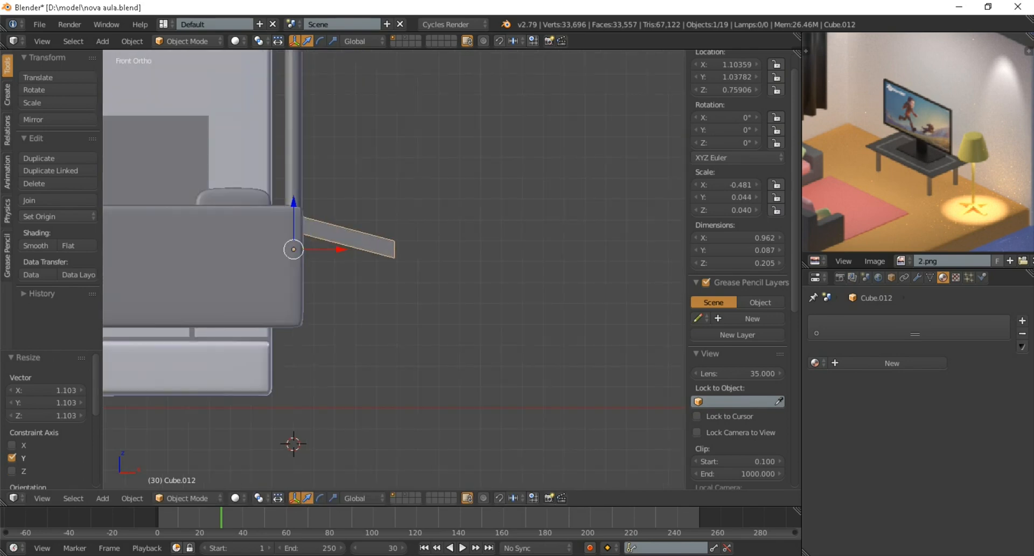
pyautogui.keyDown('shift'); pyautogui.moveTo(334, 146); pyautogui.dragTo(342, 254, button='middle'); pyautogui.keyUp('shift')
pyautogui.scroll(-3, 343, 254)
pyautogui.keyDown('shift'); pyautogui.moveTo(343, 204); pyautogui.dragTo(346, 256, button='middle'); pyautogui.keyUp('shift')
pyautogui.keyDown('shift'); pyautogui.rightClick(346, 242); pyautogui.keyUp('shift')
pyautogui.keyDown('shift'); pyautogui.rightClick(346, 122); pyautogui.keyUp('shift')
pyautogui.moveTo(392, 235); pyautogui.dragTo(523, 235)
pyautogui.scroll(3, 523, 235)
pyautogui.keyDown('shift'); pyautogui.moveTo(523, 235); pyautogui.dragTo(454, 159, button='middle'); pyautogui.keyUp('shift')
# Raise only the base bar about 0.025 units along Z so its peak meets the pole
pyautogui.rightClick(468, 348)
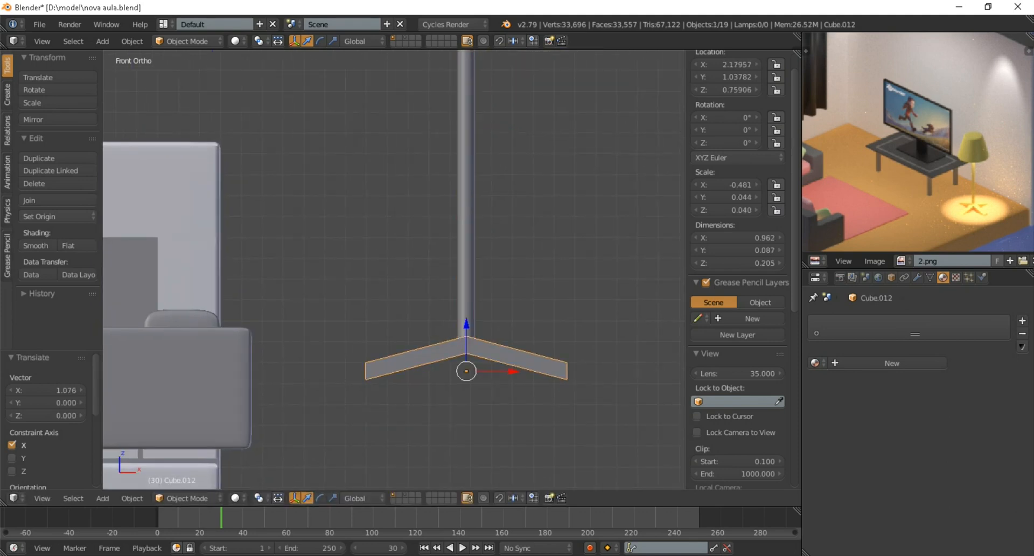
pyautogui.press('g')
pyautogui.press('z')
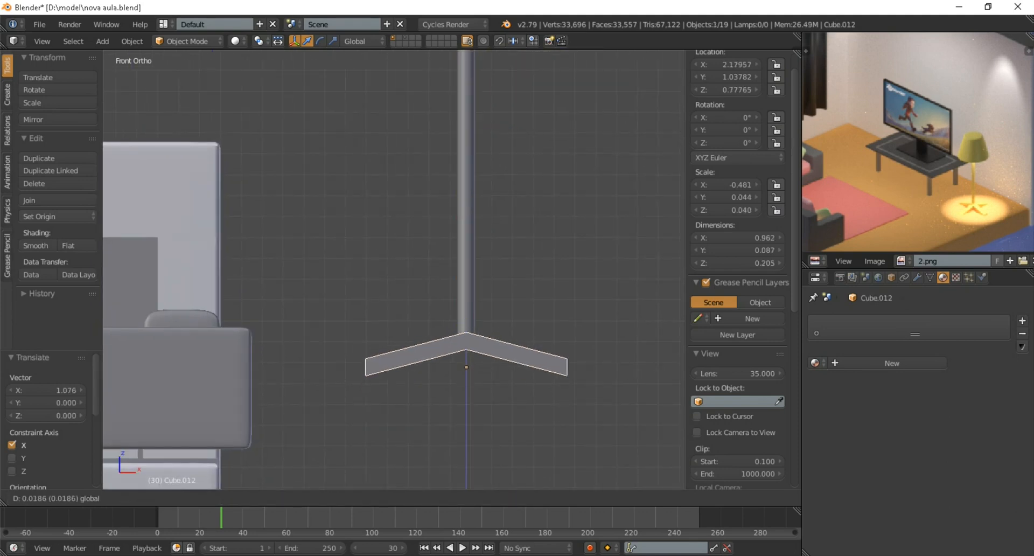
pyautogui.press('Return')
# Duplicate the base bar in place and rotate the copy 90° about Z to make a four-legged base
pyautogui.press('KP_5')
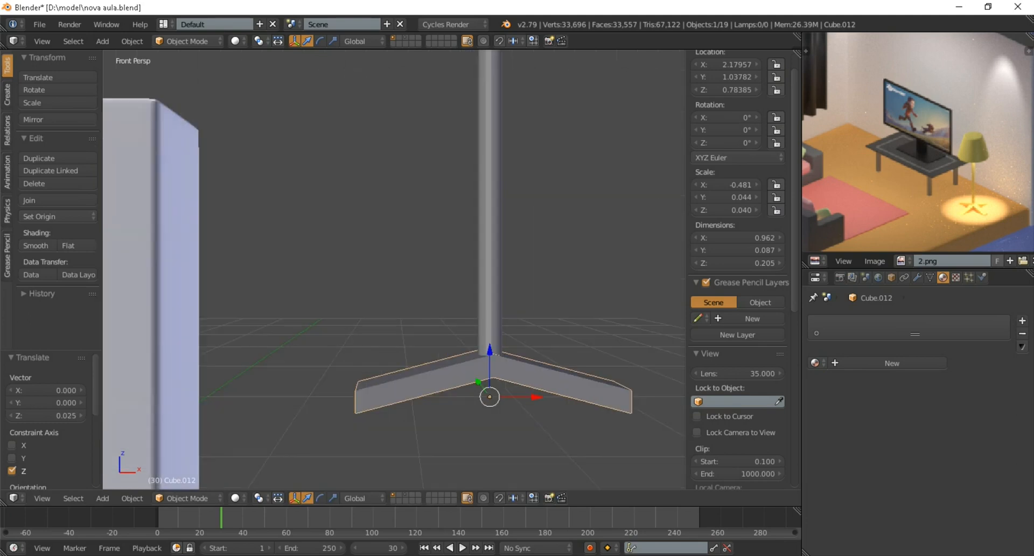
pyautogui.scroll(-2, 467, 347)
pyautogui.moveTo(467, 348); pyautogui.dragTo(351, 367, button='middle')
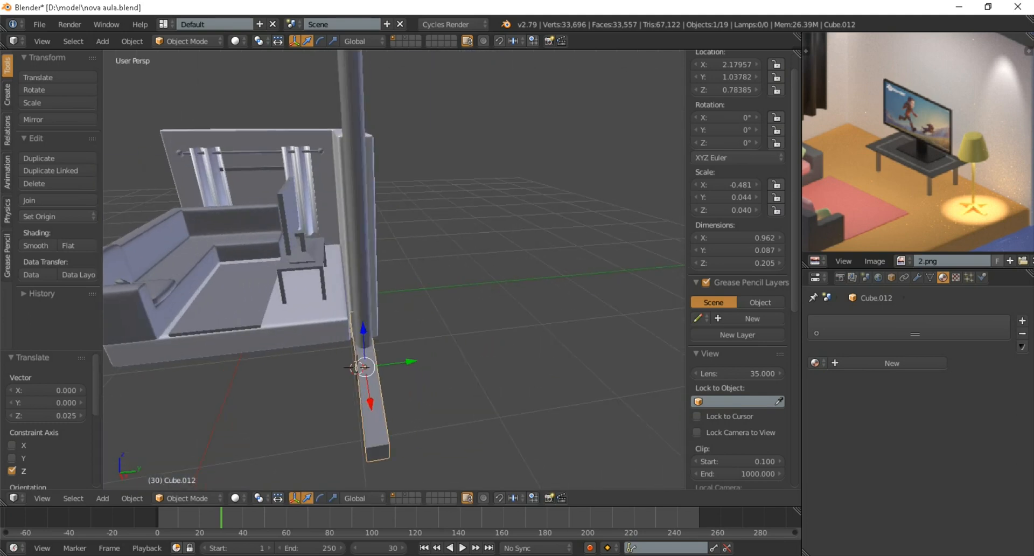
pyautogui.hotkey('shift', 'd')
pyautogui.rightClick(353, 367)
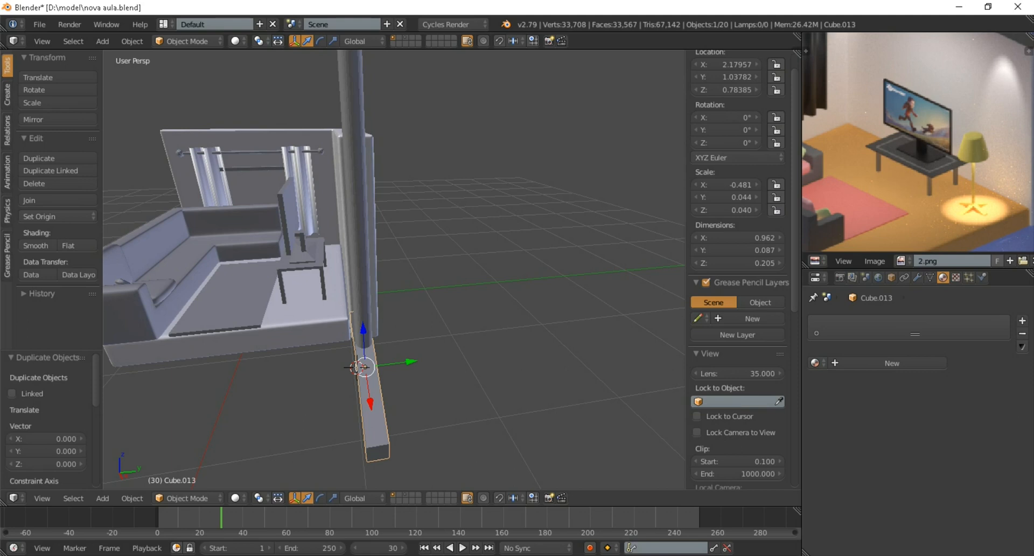
pyautogui.press('r')
pyautogui.press('z')
pyautogui.press('9')
pyautogui.press('0')
pyautogui.press('Return')
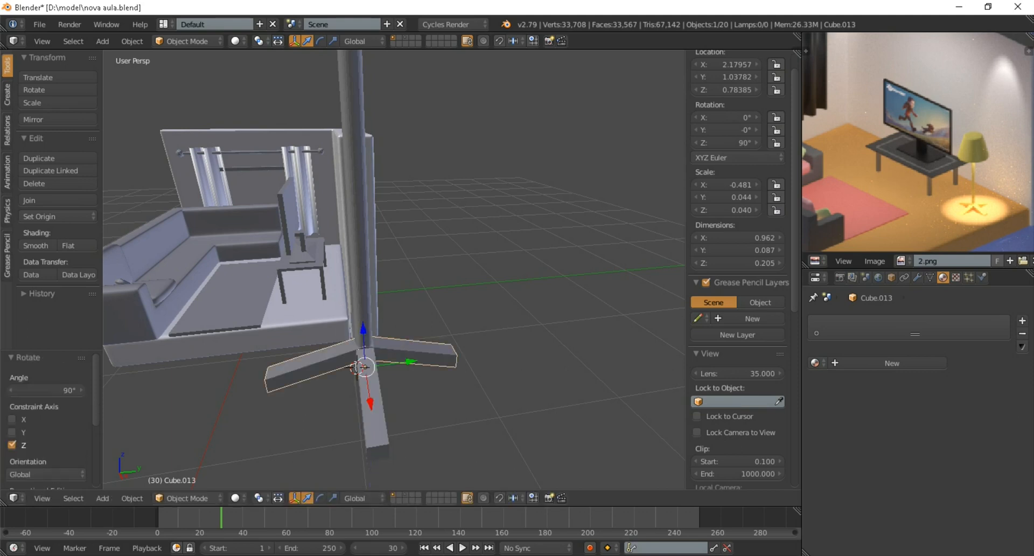
# Join the two crossed base bars into a single object and check its mesh
pyautogui.keyDown('shift'); pyautogui.rightClick(375, 412); pyautogui.keyUp('shift')
pyautogui.moveTo(375, 412); pyautogui.dragTo(486, 407, button='middle')
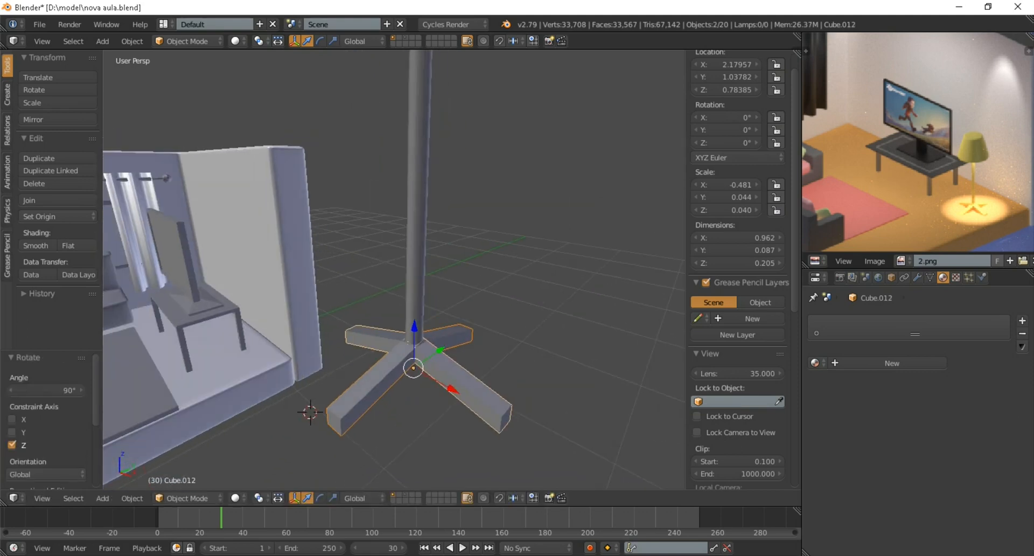
pyautogui.hotkey('ctrl', 'j')
pyautogui.press('Tab')
pyautogui.scroll(-4, 413, 323)
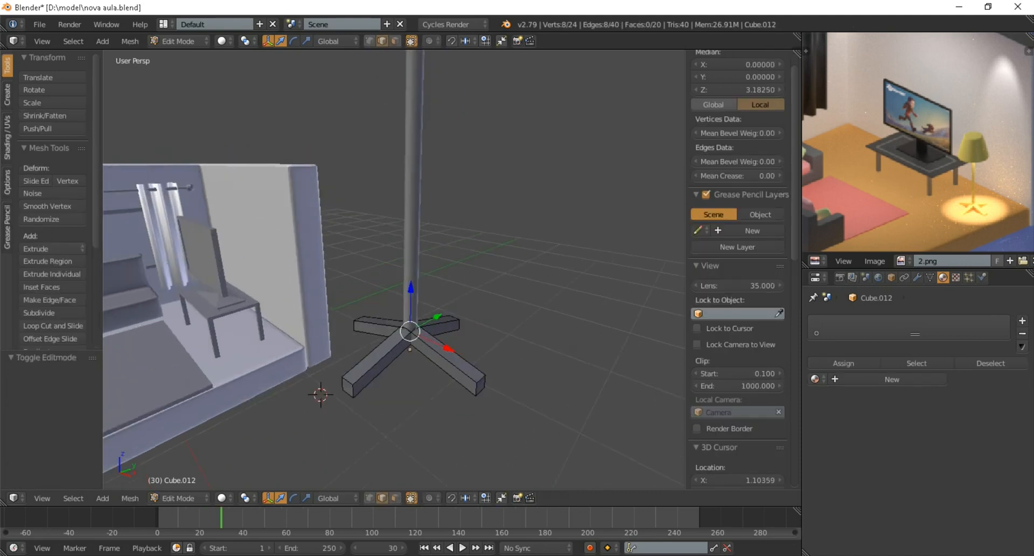
pyautogui.moveTo(420, 334); pyautogui.dragTo(439, 374, button='middle')
pyautogui.press('Tab')
# Select the base, pole and lampshade together and move the lamp about -1.56 units along X toward the room
pyautogui.scroll(-2, 431, 326)
pyautogui.scroll(2, 450, 372)
pyautogui.keyDown('shift'); pyautogui.rightClick(410, 242); pyautogui.keyUp('shift')
pyautogui.keyDown('shift'); pyautogui.rightClick(412, 151); pyautogui.keyUp('shift')
pyautogui.press('g')
pyautogui.press('x')
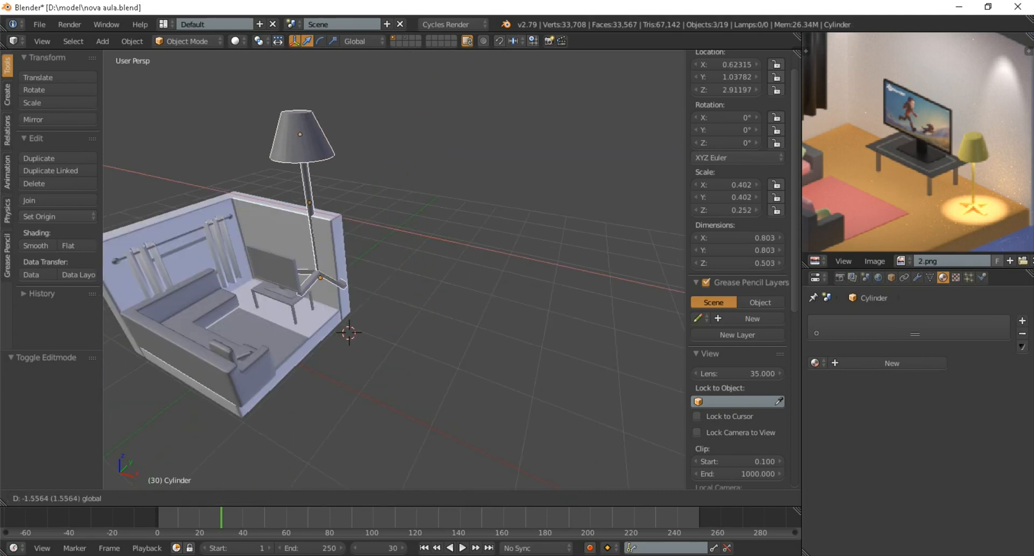
pyautogui.press('Return')
# Lower the whole lamp about 0.69 units along Z and scale it down to fit the room
pyautogui.press('g')
pyautogui.press('z')
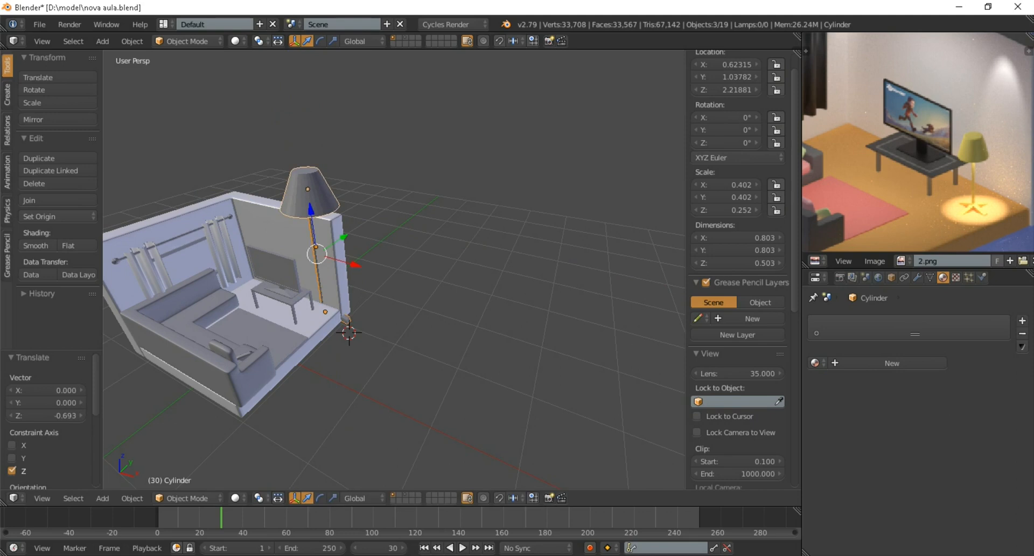
pyautogui.press('s')
pyautogui.click(369, 267)
# Shift the lamp along Y and about 0.34 units along X to stand on the floor beside the TV table
pyautogui.moveTo(343, 233); pyautogui.dragTo(284, 255)
pyautogui.moveTo(322, 301); pyautogui.dragTo(340, 308)
pyautogui.moveTo(345, 307); pyautogui.dragTo(353, 286, button='middle')
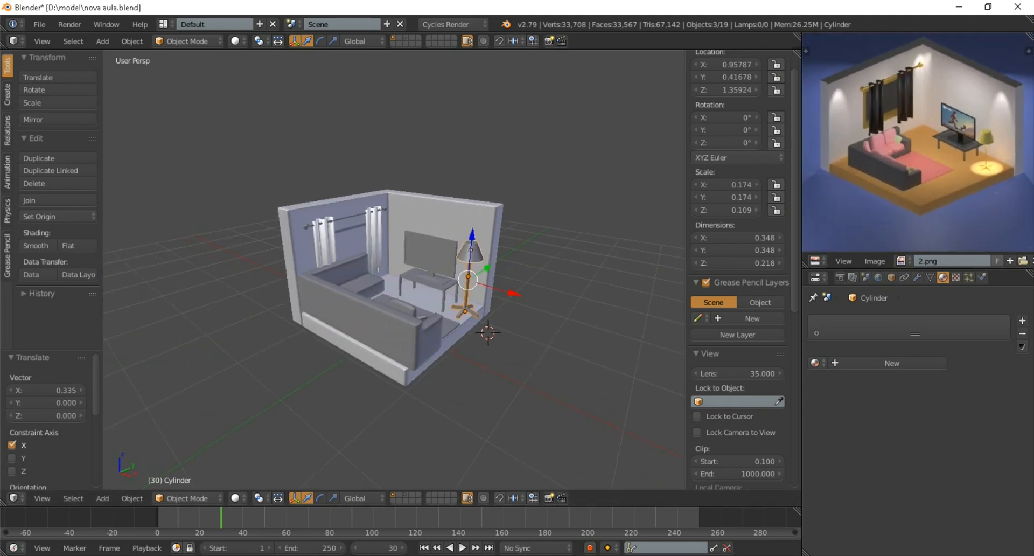
# Extend the curtain wall by moving the vertices of its open end about -0.69 units along Y
pyautogui.moveTo(353, 285); pyautogui.dragTo(210, 313, button='middle')
pyautogui.rightClick(389, 241)
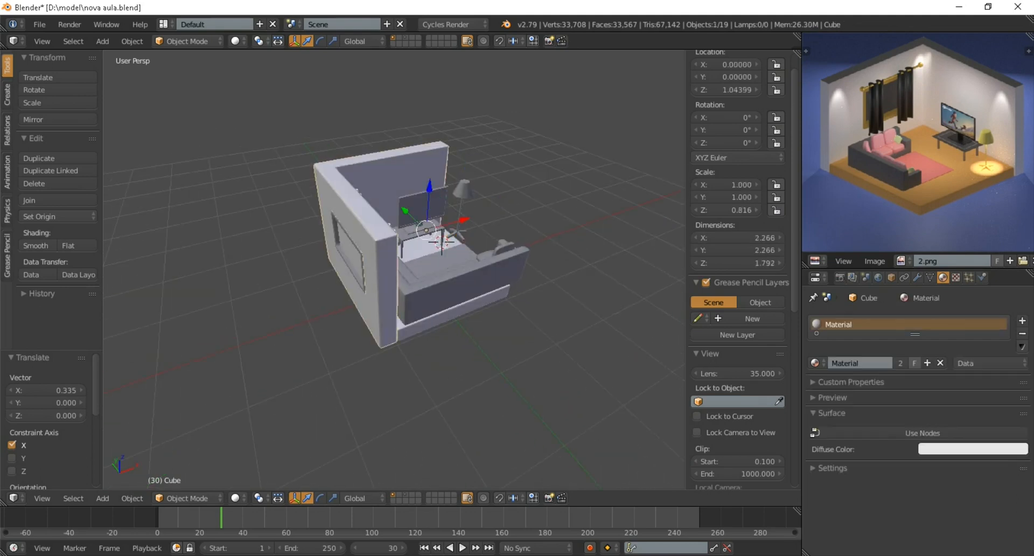
pyautogui.scroll(2, 389, 240)
pyautogui.press('Tab')
pyautogui.moveTo(389, 240); pyautogui.dragTo(318, 221, button='middle')
pyautogui.rightClick(316, 198)
pyautogui.keyDown('shift'); pyautogui.rightClick(330, 323); pyautogui.keyUp('shift')
pyautogui.moveTo(331, 323)
pyautogui.mouseDown(button='middle')
pyautogui.moveTo(307, 371)
pyautogui.moveTo(318, 323)
pyautogui.mouseUp(button='middle')
pyautogui.keyDown('shift'); pyautogui.moveTo(318, 323); pyautogui.dragTo(423, 317, button='middle'); pyautogui.keyUp('shift')
pyautogui.press('g')
pyautogui.press('y')
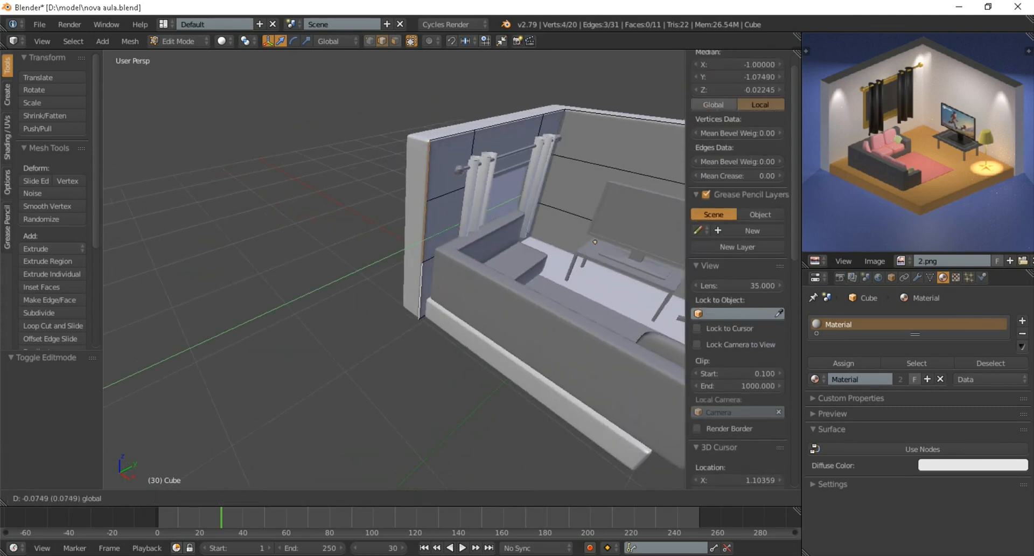
pyautogui.moveTo(415, 227); pyautogui.dragTo(403, 232)
# Extend the TV wall by moving its open end outward about 0.59 units along X and finish editing the mesh
pyautogui.scroll(-5, 403, 232)
pyautogui.moveTo(403, 232); pyautogui.dragTo(401, 254, button='middle')
pyautogui.keyDown('shift'); pyautogui.moveTo(402, 254); pyautogui.dragTo(298, 256, button='middle'); pyautogui.keyUp('shift')
pyautogui.scroll(2, 394, 269)
pyautogui.rightClick(477, 291)
pyautogui.rightClick(486, 246)
pyautogui.press('g')
pyautogui.press('x')
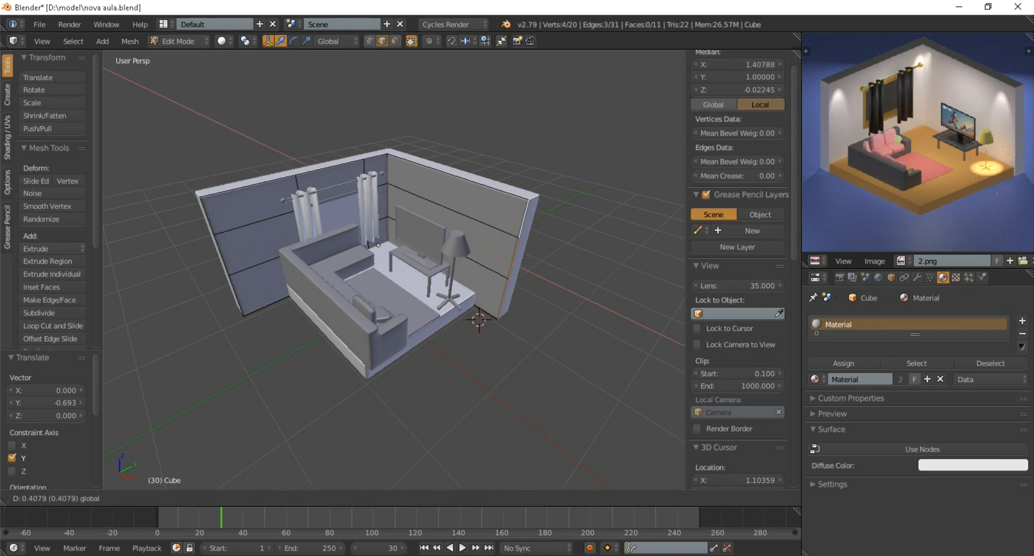
pyautogui.click(533, 269)
pyautogui.press('Tab')
# Switch to the camera view with the whole room framed and select the floor slab
pyautogui.scroll(-4, 395, 270)
pyautogui.scroll(2, 394, 269)
pyautogui.scroll(-2, 394, 269)
pyautogui.press('KP_0')
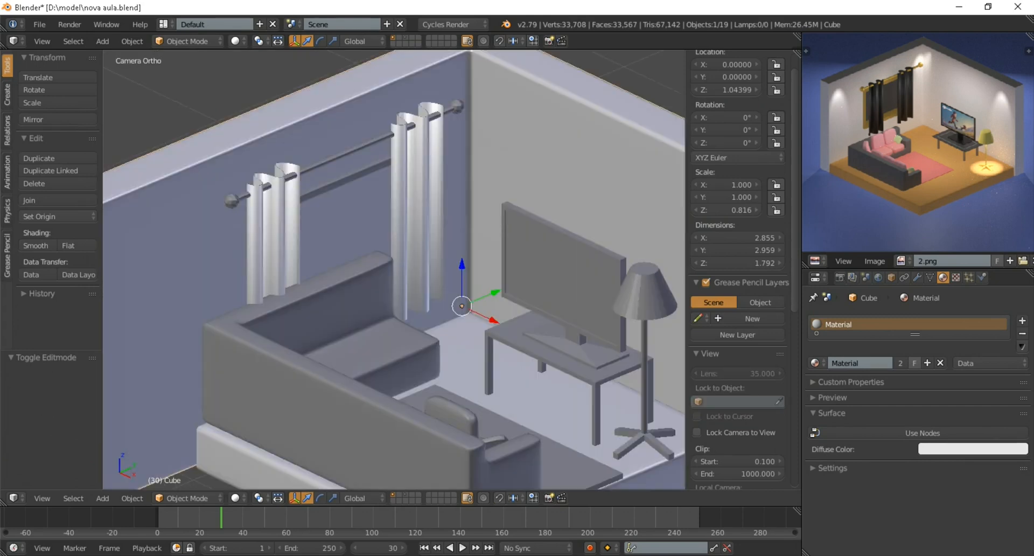
pyautogui.scroll(-8, 394, 270)
pyautogui.scroll(3, 394, 270)
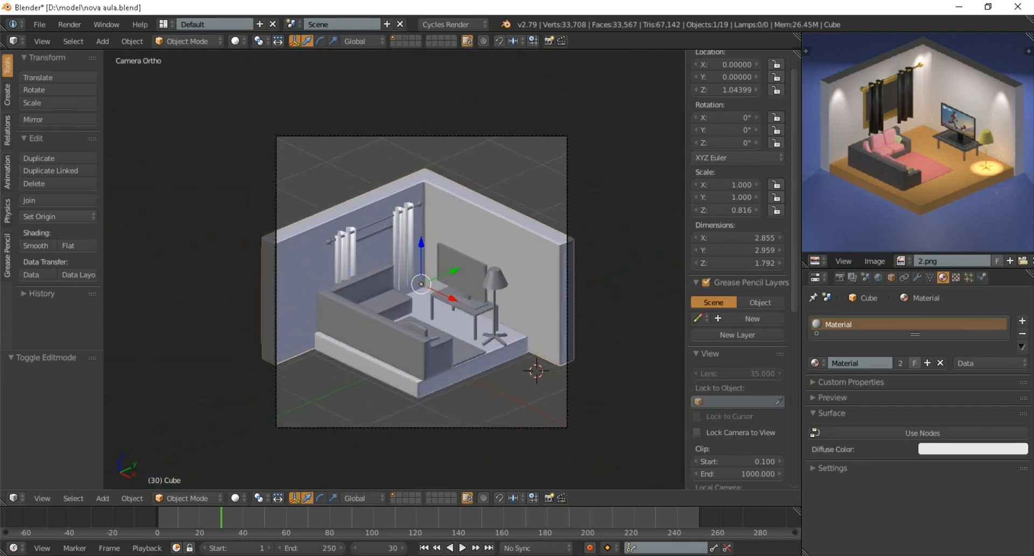
pyautogui.scroll(2, 394, 270)
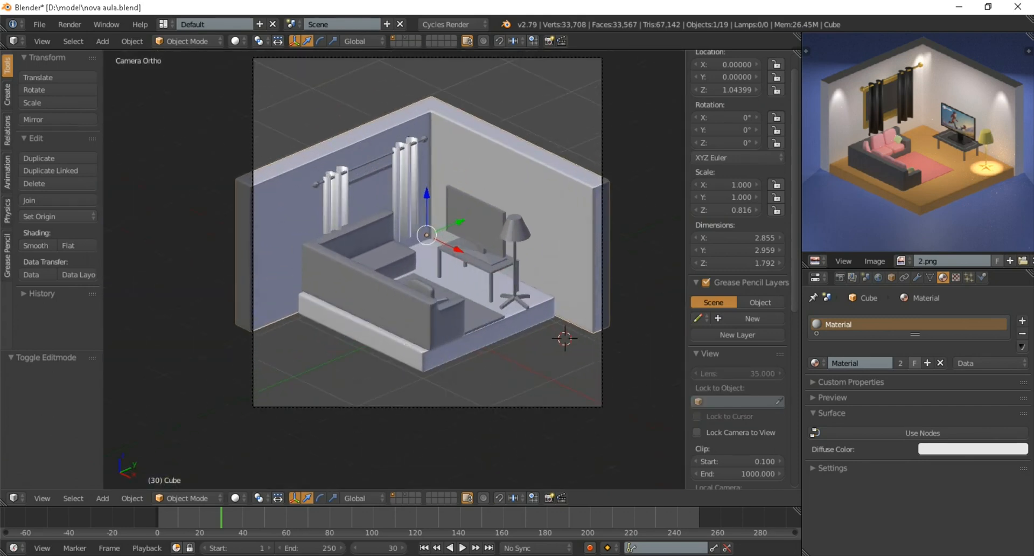
pyautogui.rightClick(483, 342)
# Move the floor slab about 0.33 units along X and stretch it by about 1.234 along X
pyautogui.press('s')
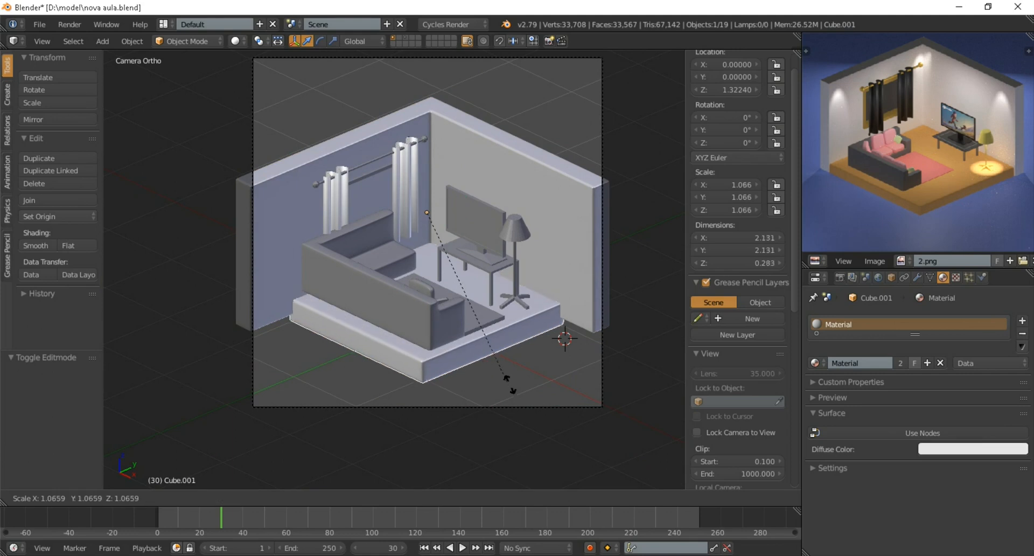
pyautogui.rightClick(526, 392)
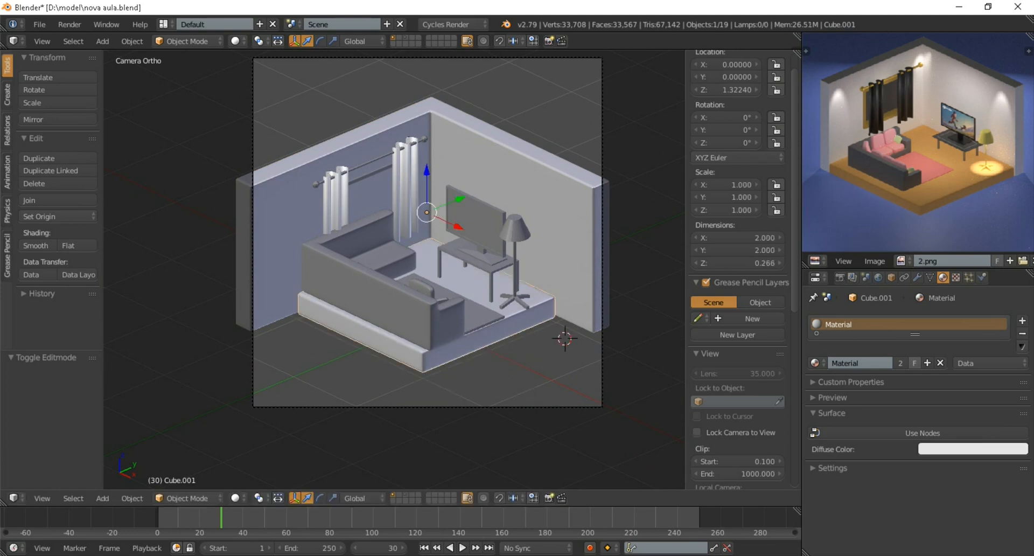
pyautogui.press('g')
pyautogui.press('x')
pyautogui.click(517, 305)
pyautogui.press('s')
pyautogui.press('x')
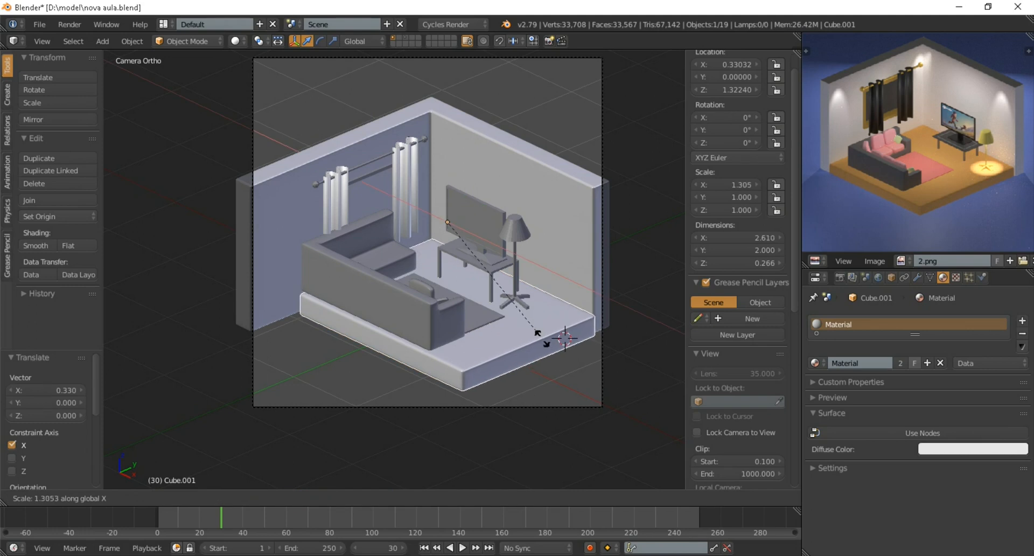
pyautogui.click(532, 332)
# Move the floor slab about -0.358 units along Y and stretch it by about 1.417 along Y
pyautogui.press('g')
pyautogui.press('y')
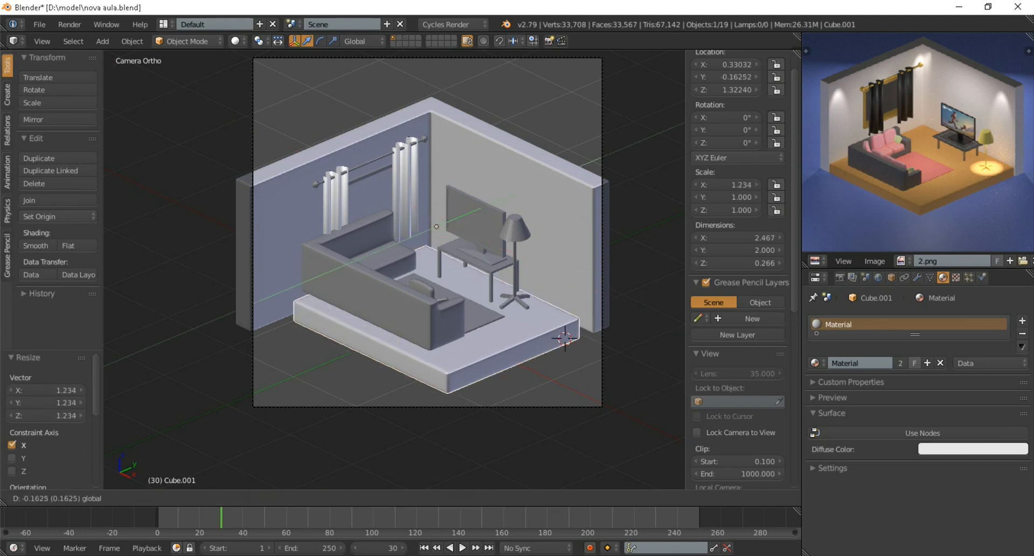
pyautogui.click(485, 219)
pyautogui.press('s')
pyautogui.press('y')
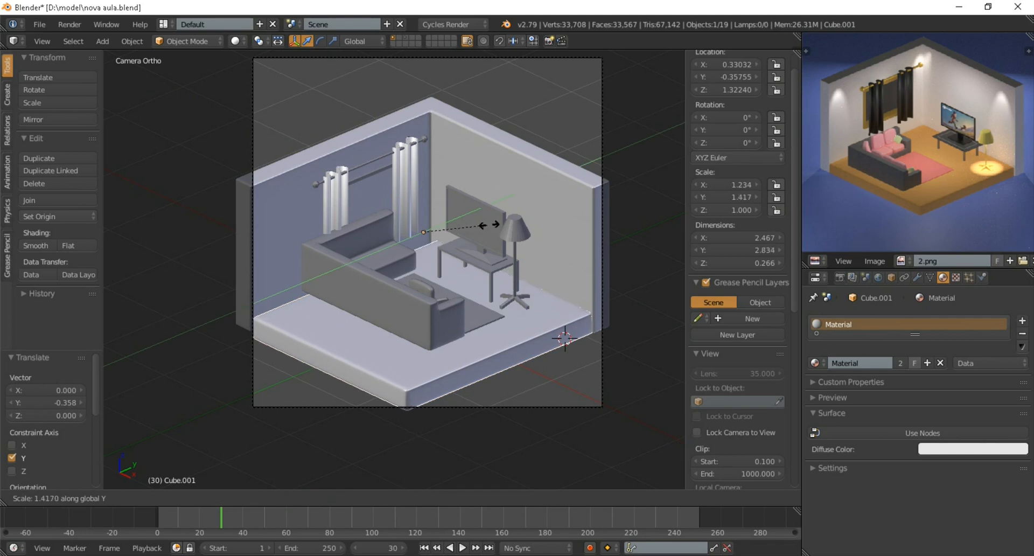
pyautogui.click(489, 226)
# Nudge the floor slab slightly further along Y and back along X to about 0.288
pyautogui.press('g')
pyautogui.press('y')
pyautogui.click(482, 228)
pyautogui.press('g')
pyautogui.press('x')
pyautogui.click(478, 227)
# Scale the floor slab by about 0.913 along Y and shift it to about -0.34 along Y
pyautogui.press('s')
pyautogui.press('y')
pyautogui.press('Return')
pyautogui.press('g')
pyautogui.press('y')
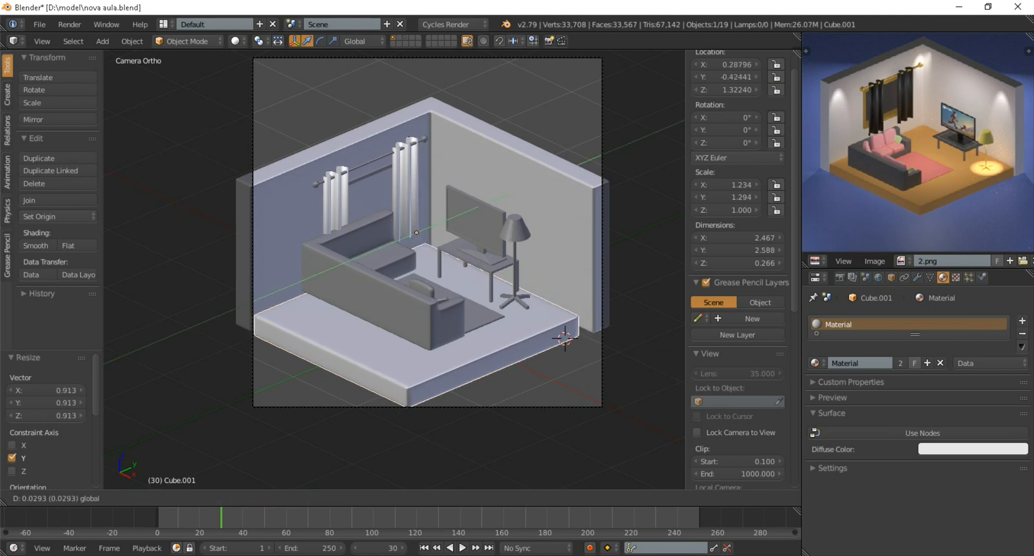
pyautogui.press('Return')
# Shift the floor slab to about 0.305 along X and stretch it by about 1.017 along X
pyautogui.moveTo(485, 226); pyautogui.dragTo(528, 302, button='middle')
pyautogui.scroll(5, 485, 258)
pyautogui.press('g')
pyautogui.press('x')
pyautogui.press('Return')
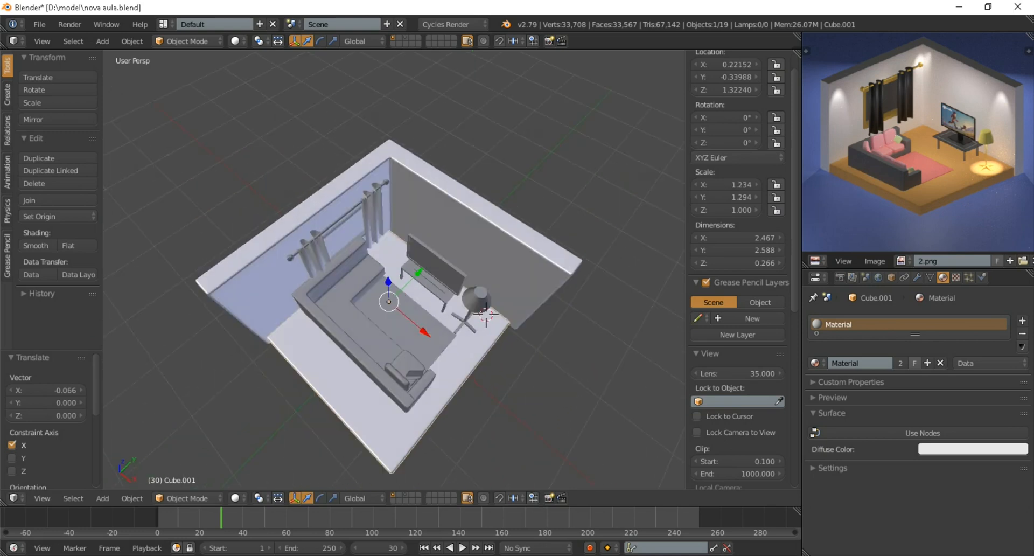
pyautogui.press('g')
pyautogui.press('x')
pyautogui.press('Return')
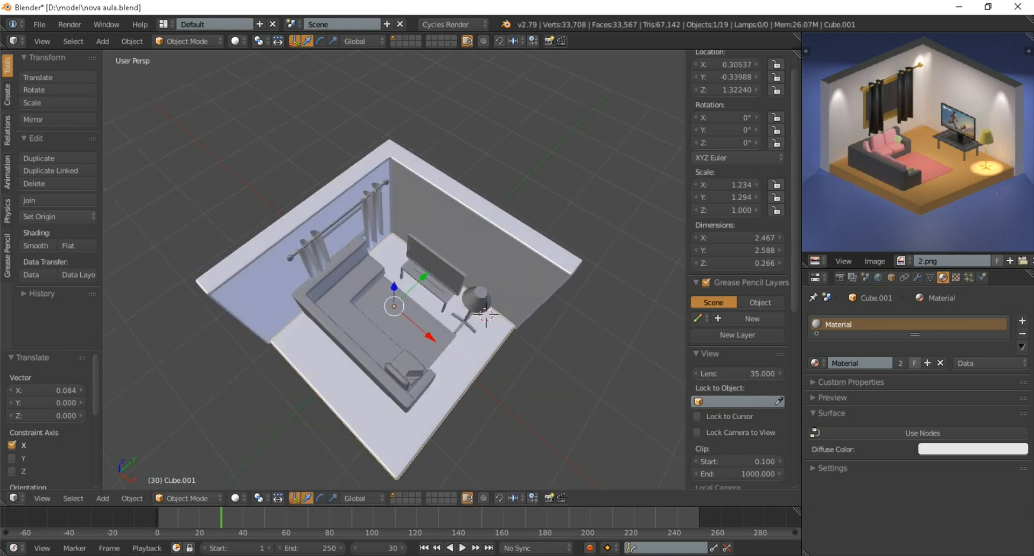
pyautogui.press('s')
pyautogui.press('x')
pyautogui.press('Return')
# Select the walls together with the two window pieces and move them about 0.05 units along X and -0.044 along Y
pyautogui.moveTo(528, 302); pyautogui.dragTo(569, 259, button='middle')
pyautogui.rightClick(304, 323)
pyautogui.moveTo(304, 323); pyautogui.dragTo(370, 245, button='middle')
pyautogui.scroll(1, 344, 188)
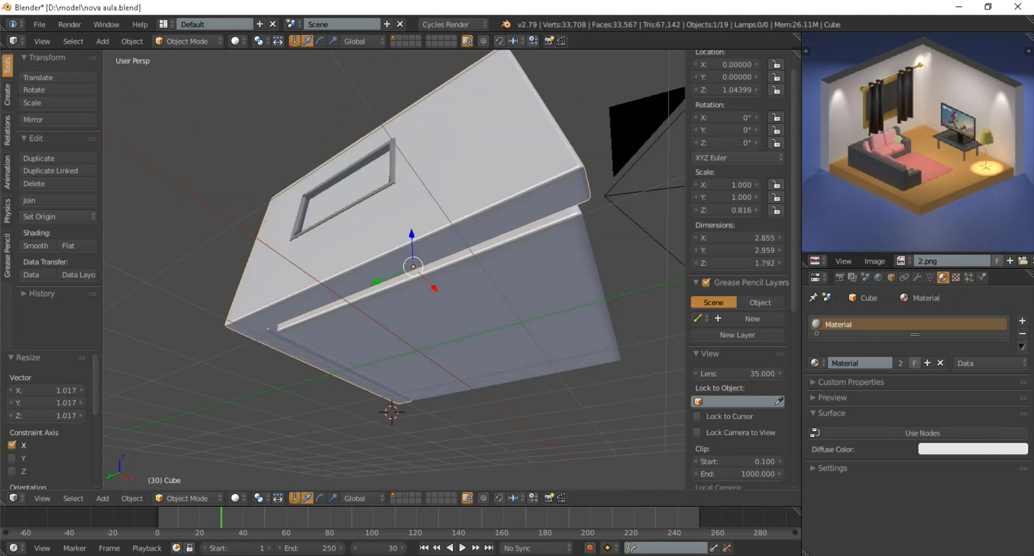
pyautogui.keyDown('shift'); pyautogui.rightClick(348, 211); pyautogui.keyUp('shift')
pyautogui.moveTo(347, 211); pyautogui.dragTo(372, 205, button='middle')
pyautogui.keyDown('shift'); pyautogui.rightClick(386, 245); pyautogui.keyUp('shift')
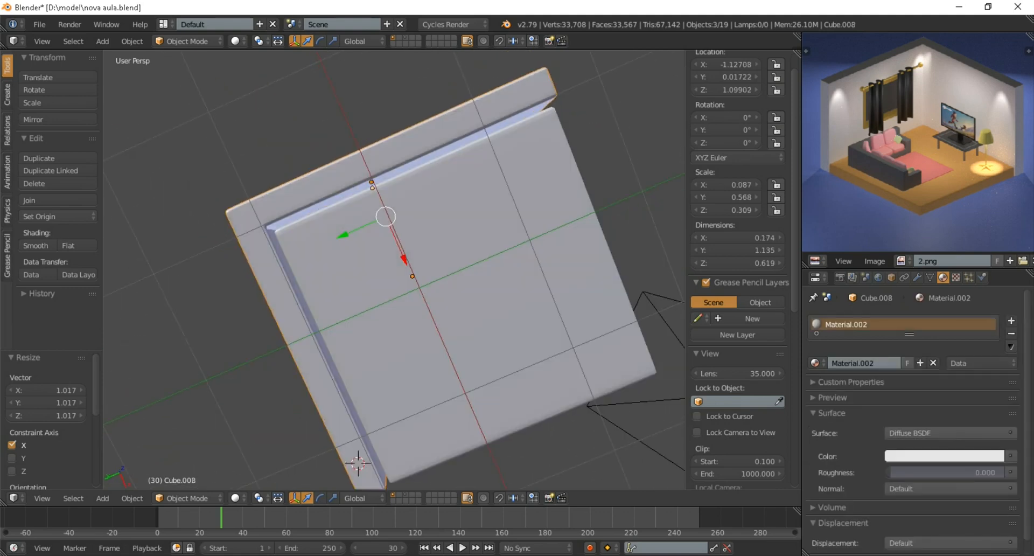
pyautogui.press('g')
pyautogui.press('x')
pyautogui.moveTo(407, 265); pyautogui.dragTo(406, 262)
pyautogui.moveTo(345, 238); pyautogui.dragTo(349, 237)
# Scale the sofa and its cushions down to a sofa length of about 1.52 units and move them about -0.553 along Y
pyautogui.moveTo(348, 237); pyautogui.dragTo(156, 404, button='middle')
pyautogui.scroll(3, 202, 389)
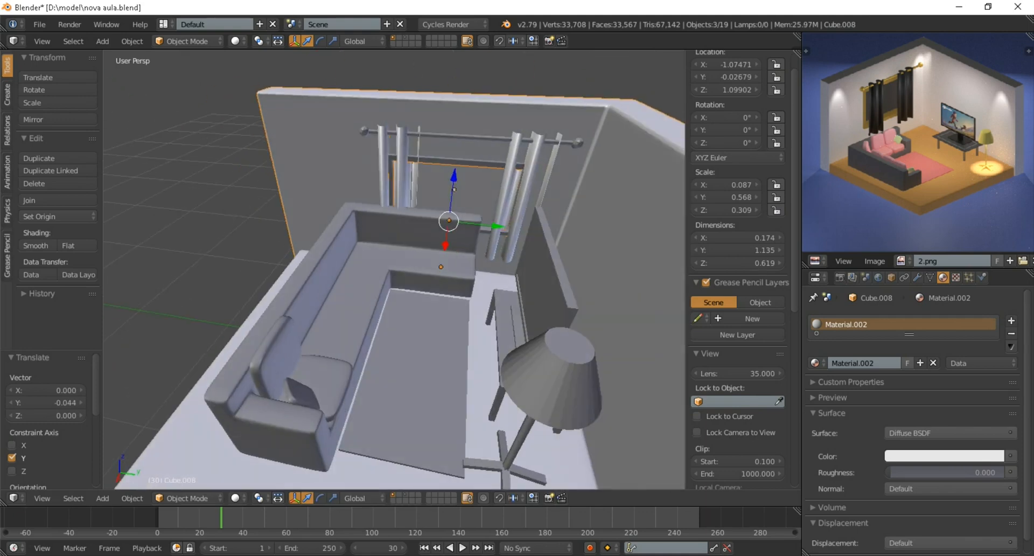
pyautogui.rightClick(331, 376)
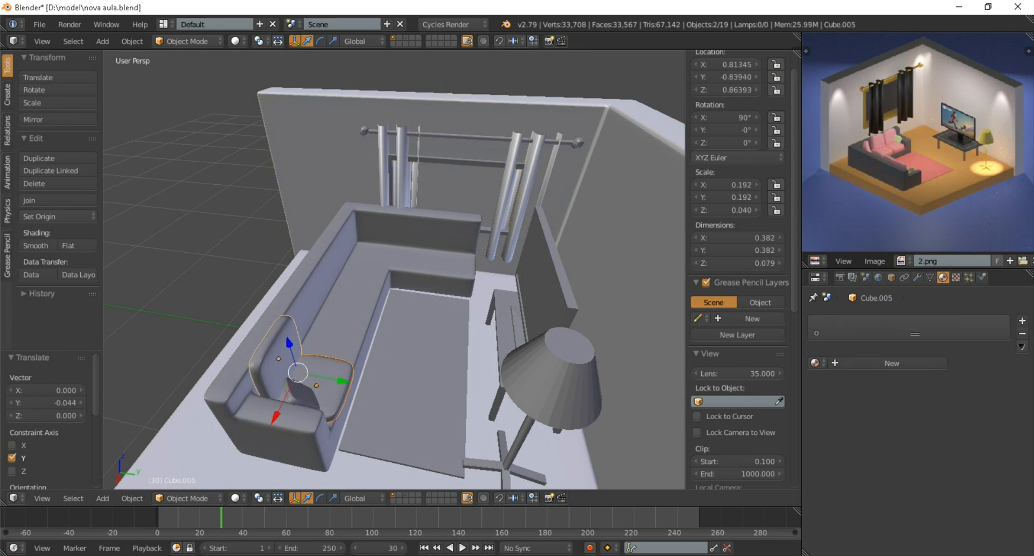
pyautogui.keyDown('shift'); pyautogui.rightClick(286, 418); pyautogui.keyUp('shift')
pyautogui.scroll(-4, 291, 409)
pyautogui.moveTo(291, 410); pyautogui.dragTo(342, 406, button='middle')
pyautogui.press('s')
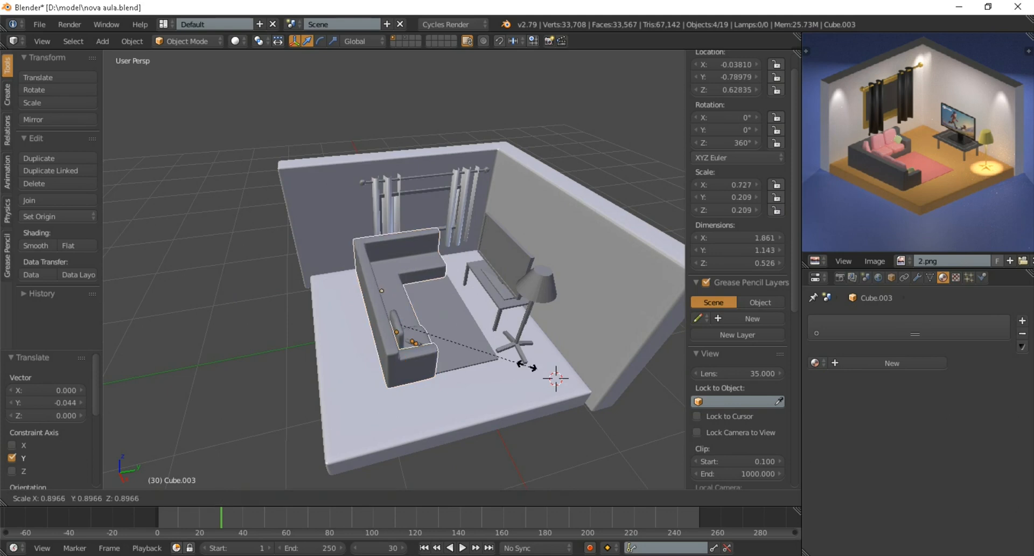
pyautogui.click(506, 365)
pyautogui.moveTo(441, 318); pyautogui.dragTo(389, 328)
# Lower the sofa and cushions about 0.11 units onto the floor and shift them about -0.157 units along X
pyautogui.moveTo(389, 328); pyautogui.dragTo(448, 294, button='middle')
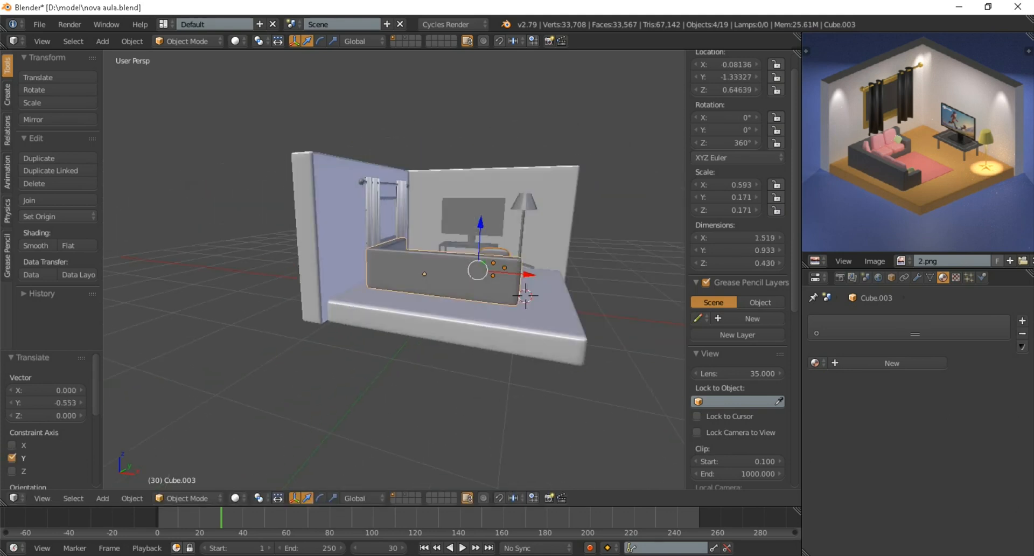
pyautogui.press('g')
pyautogui.press('z')
pyautogui.moveTo(481, 238); pyautogui.dragTo(481, 235)
pyautogui.moveTo(481, 237); pyautogui.dragTo(515, 339, button='middle')
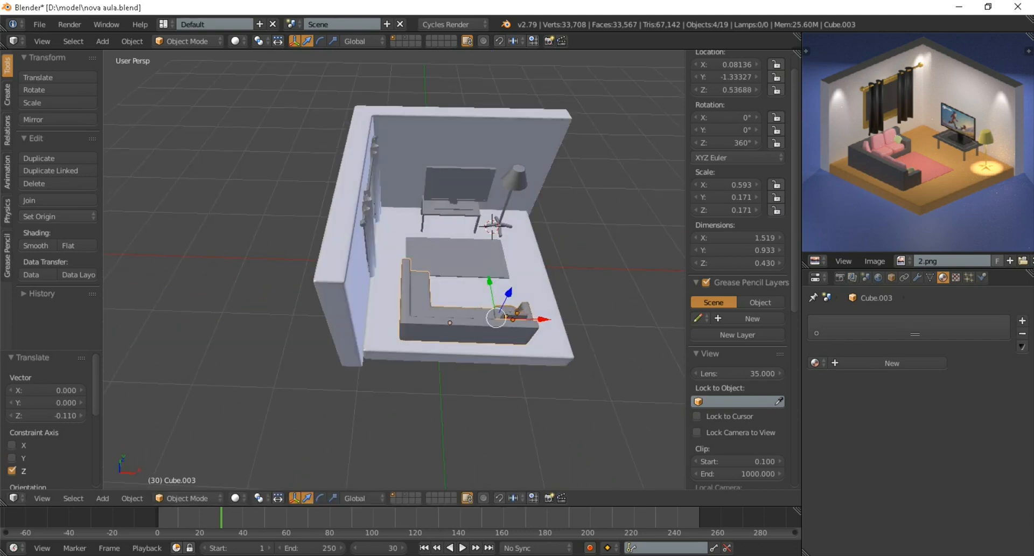
pyautogui.moveTo(536, 319); pyautogui.dragTo(521, 319)
# Shrink the rug to about 1.0 unit along X and move it about -0.503 units along Y toward the sofa
pyautogui.moveTo(522, 319); pyautogui.dragTo(432, 306, button='middle')
pyautogui.scroll(1, 438, 304)
pyautogui.rightClick(443, 311)
pyautogui.press('s')
pyautogui.press('x')
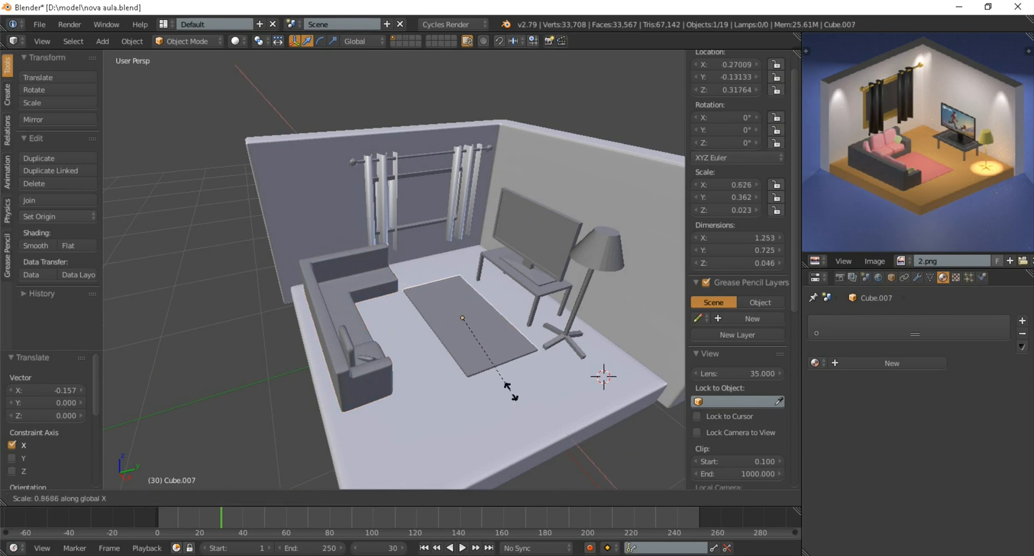
pyautogui.click(492, 352)
pyautogui.press('g')
pyautogui.press('y')
pyautogui.moveTo(470, 317); pyautogui.dragTo(449, 323)
# Widen the rug to about 0.84 units along Y and nudge it slightly along Y and about -0.024 units along X
pyautogui.moveTo(449, 323); pyautogui.dragTo(382, 334, button='middle')
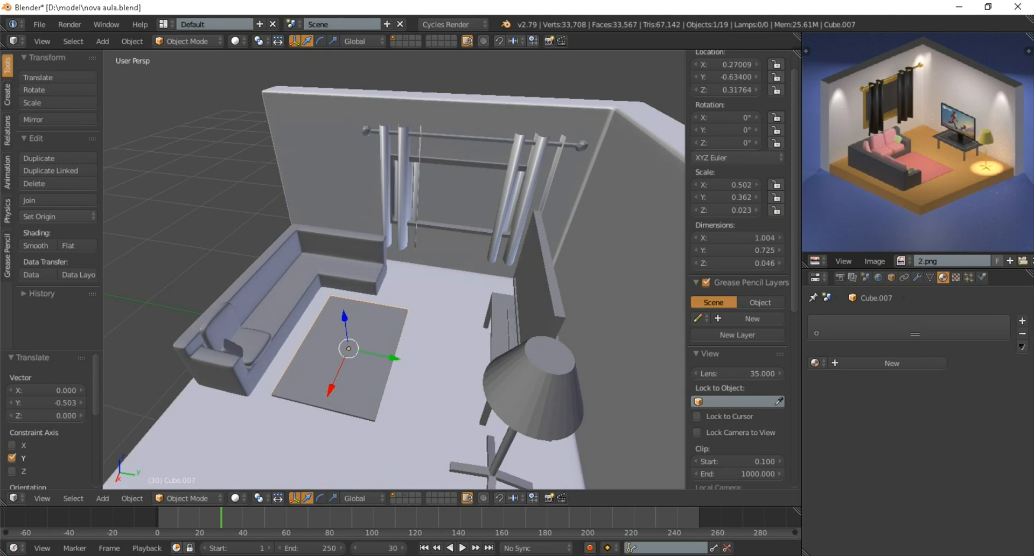
pyautogui.press('s')
pyautogui.press('y')
pyautogui.click(447, 355)
pyautogui.moveTo(447, 356); pyautogui.dragTo(677, 463, button='middle')
pyautogui.moveTo(437, 335); pyautogui.dragTo(432, 336)
pyautogui.moveTo(394, 371); pyautogui.dragTo(393, 369)
# Lengthen the rug by a factor of about 1.1 along X
pyautogui.moveTo(393, 369); pyautogui.dragTo(397, 406, button='middle')
pyautogui.press('s')
pyautogui.press('x')
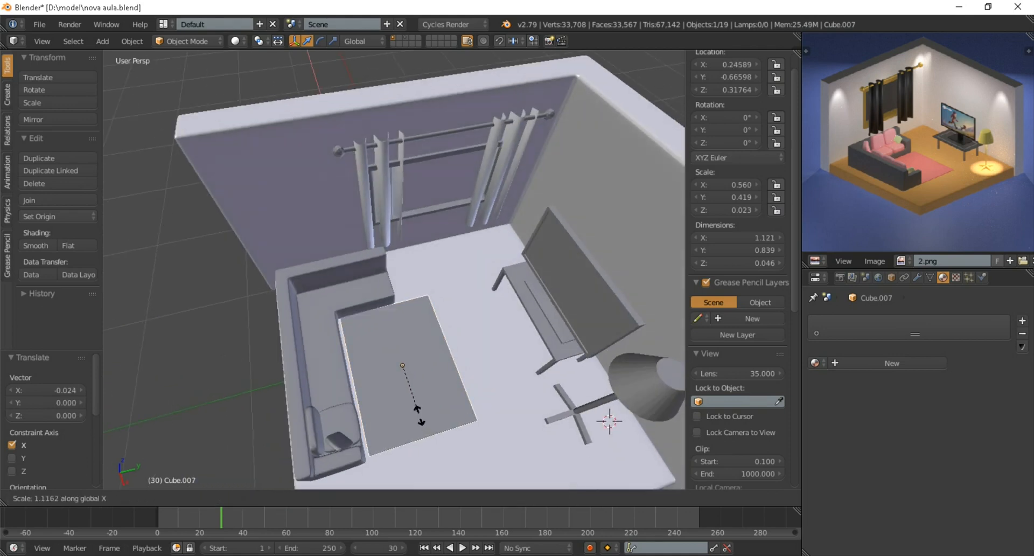
pyautogui.click(420, 412)
# Adjust the TV's position and size by its table and raise it about 0.009 units along Z
pyautogui.moveTo(420, 411); pyautogui.dragTo(476, 372, button='middle')
pyautogui.scroll(2, 446, 389)
pyautogui.moveTo(489, 309); pyautogui.dragTo(496, 309)
pyautogui.press('s')
pyautogui.click(530, 320)
pyautogui.moveTo(530, 320); pyautogui.dragTo(491, 305, button='middle')
pyautogui.moveTo(438, 267)
pyautogui.mouseDown()
pyautogui.moveTo(438, 256)
pyautogui.moveTo(438, 266)
pyautogui.mouseUp()
pyautogui.moveTo(438, 267); pyautogui.dragTo(411, 295, button='middle')
pyautogui.moveTo(417, 270); pyautogui.dragTo(418, 268)
pyautogui.moveTo(417, 268); pyautogui.dragTo(450, 271, button='middle')
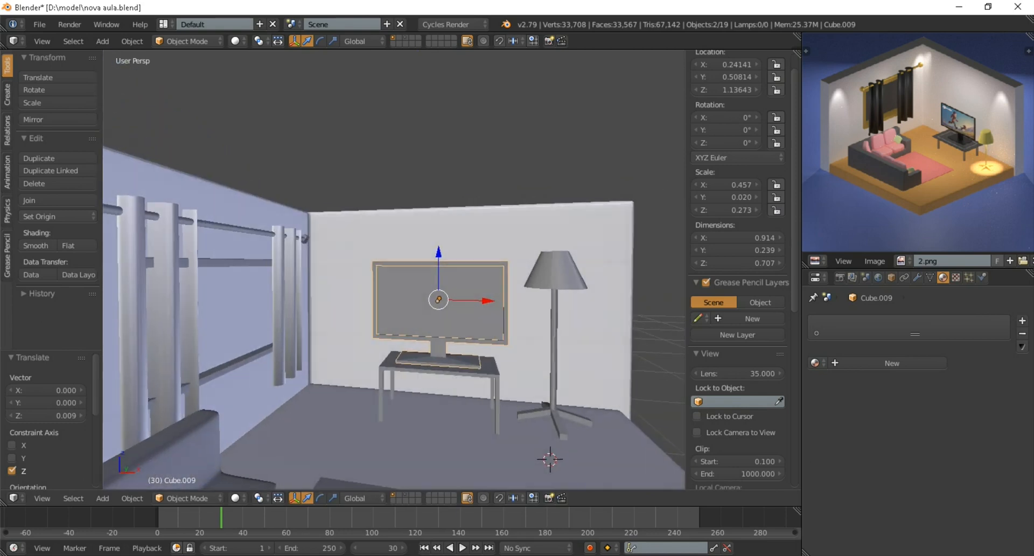
# Widen the TV by a factor of about 1.138 along X
pyautogui.press('s')
pyautogui.press('x')
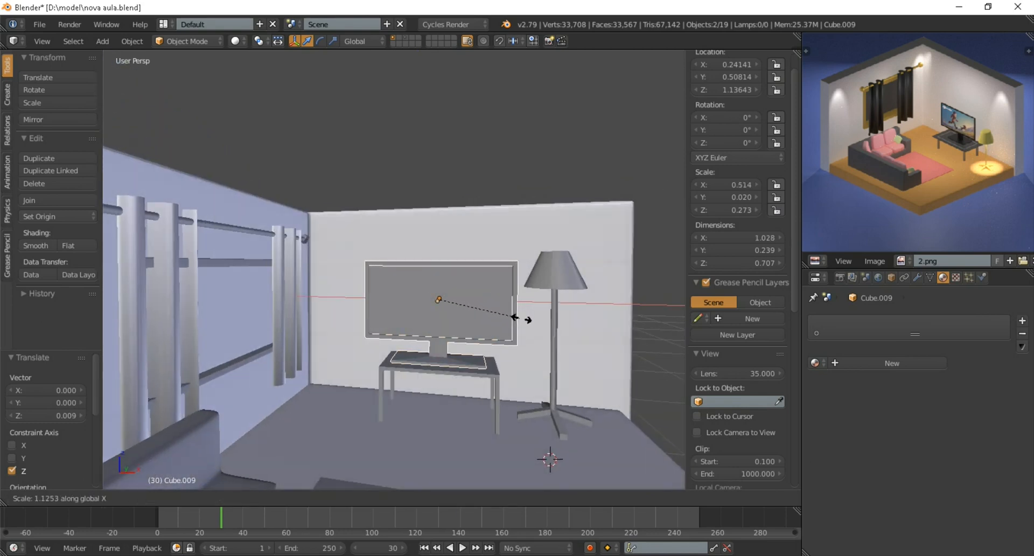
pyautogui.click(522, 320)
# Scale the TV down uniformly by about 0.8 and lower it about 0.107 units onto the table
pyautogui.moveTo(522, 320); pyautogui.dragTo(483, 350, button='middle')
pyautogui.scroll(-3, 493, 321)
pyautogui.scroll(2, 483, 351)
pyautogui.press('s')
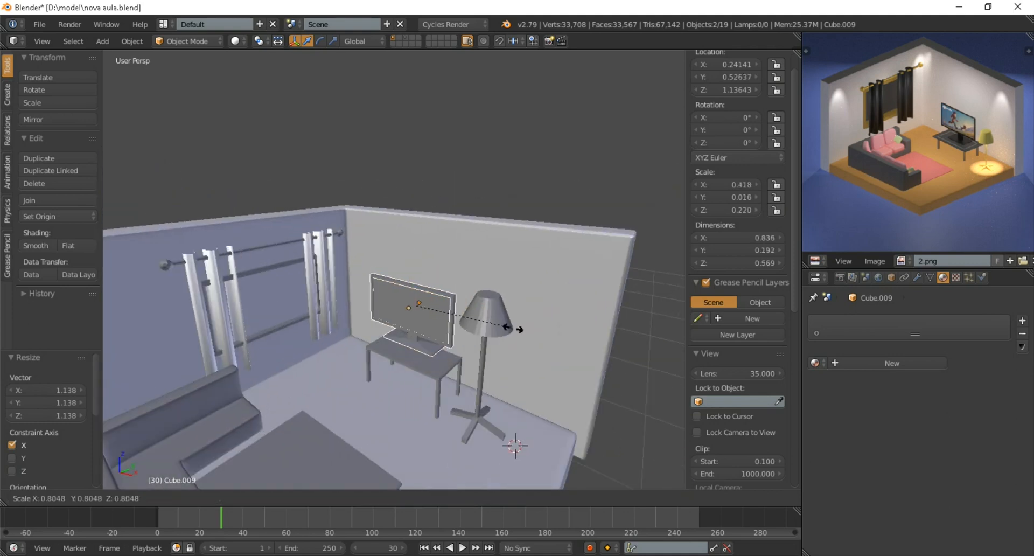
pyautogui.click(505, 324)
pyautogui.moveTo(504, 323); pyautogui.dragTo(478, 297, button='middle')
pyautogui.moveTo(405, 249); pyautogui.dragTo(406, 261)
# Select the floor lamp's pole, base and shade together and scale them uniformly by about 0.843
pyautogui.moveTo(405, 263); pyautogui.dragTo(440, 265, button='middle')
pyautogui.scroll(3, 485, 345)
pyautogui.rightClick(528, 394)
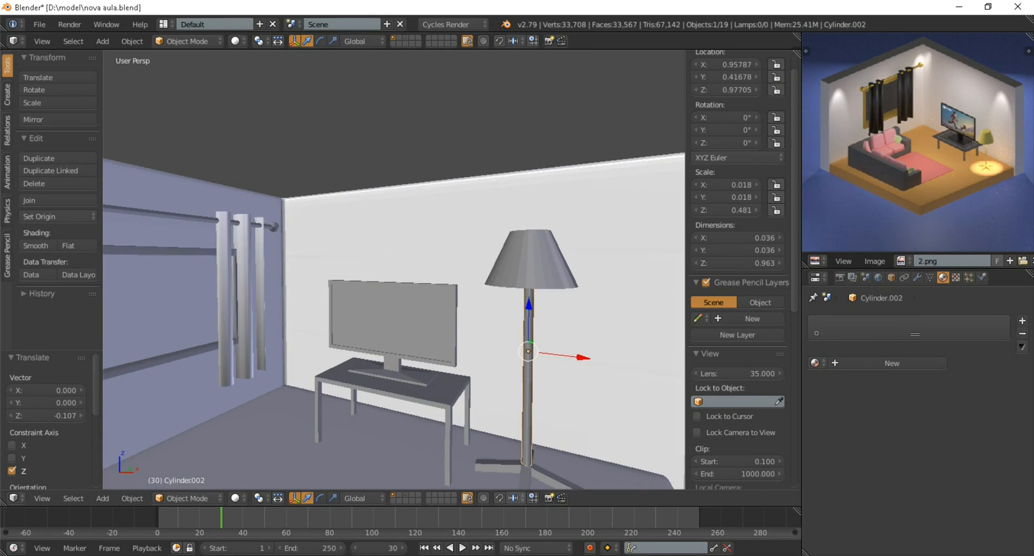
pyautogui.keyDown('shift'); pyautogui.rightClick(529, 474); pyautogui.keyUp('shift')
pyautogui.keyDown('shift'); pyautogui.rightClick(530, 267); pyautogui.keyUp('shift')
pyautogui.scroll(-4, 522, 280)
pyautogui.moveTo(520, 283); pyautogui.dragTo(506, 267, button='middle')
pyautogui.press('s')
pyautogui.click(526, 334)
# Lower the floor lamp about 0.1 units along Z to the floor and shift it about 0.199 units along X
pyautogui.moveTo(434, 217); pyautogui.dragTo(434, 225)
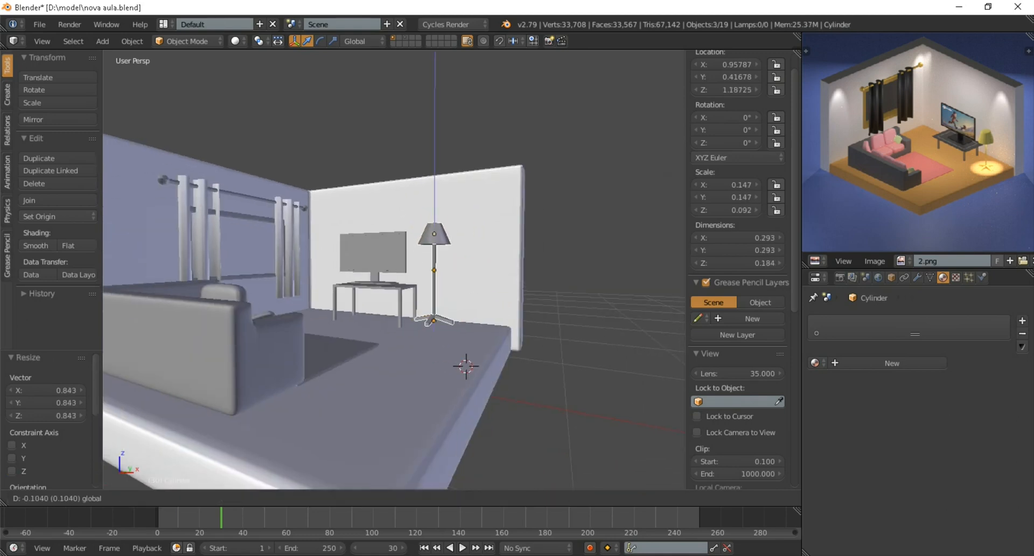
pyautogui.moveTo(437, 243); pyautogui.dragTo(385, 281, button='middle')
pyautogui.moveTo(424, 305); pyautogui.dragTo(456, 337)
# Select the walls together with the window opening and frame objects and scale them uniformly by about 0.971
pyautogui.scroll(-1, 455, 335)
pyautogui.moveTo(455, 333); pyautogui.dragTo(556, 290, button='middle')
pyautogui.scroll(-2, 531, 294)
pyautogui.scroll(1, 574, 323)
pyautogui.rightClick(558, 307)
pyautogui.scroll(3, 558, 307)
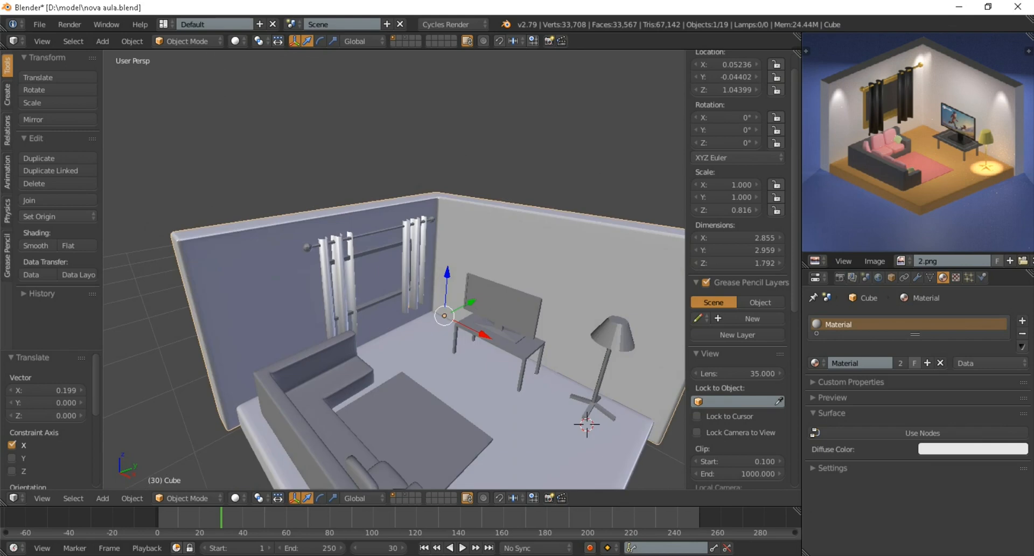
pyautogui.keyDown('shift'); pyautogui.rightClick(383, 301); pyautogui.keyUp('shift')
pyautogui.scroll(3, 384, 300)
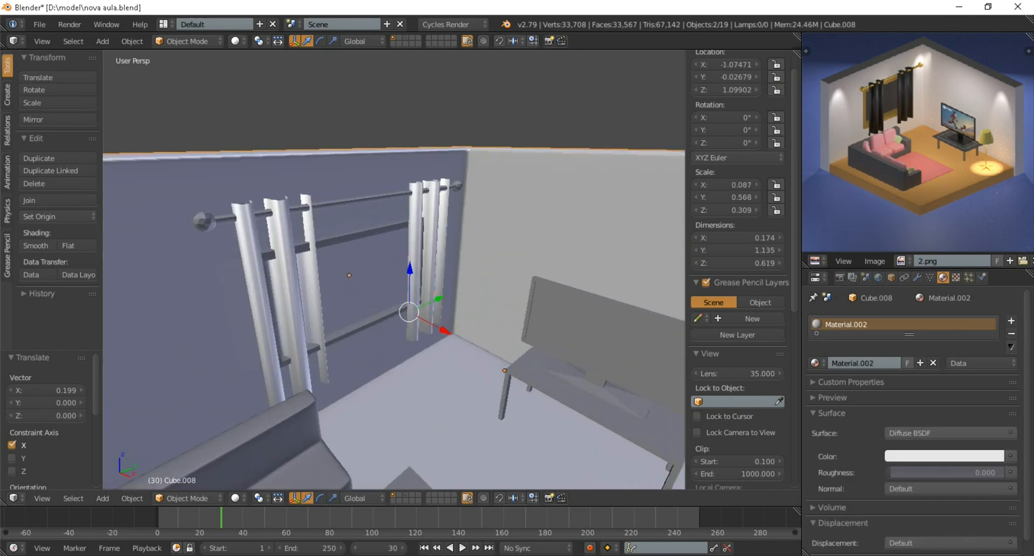
pyautogui.keyDown('shift'); pyautogui.rightClick(369, 323); pyautogui.keyUp('shift')
pyautogui.scroll(-6, 369, 324)
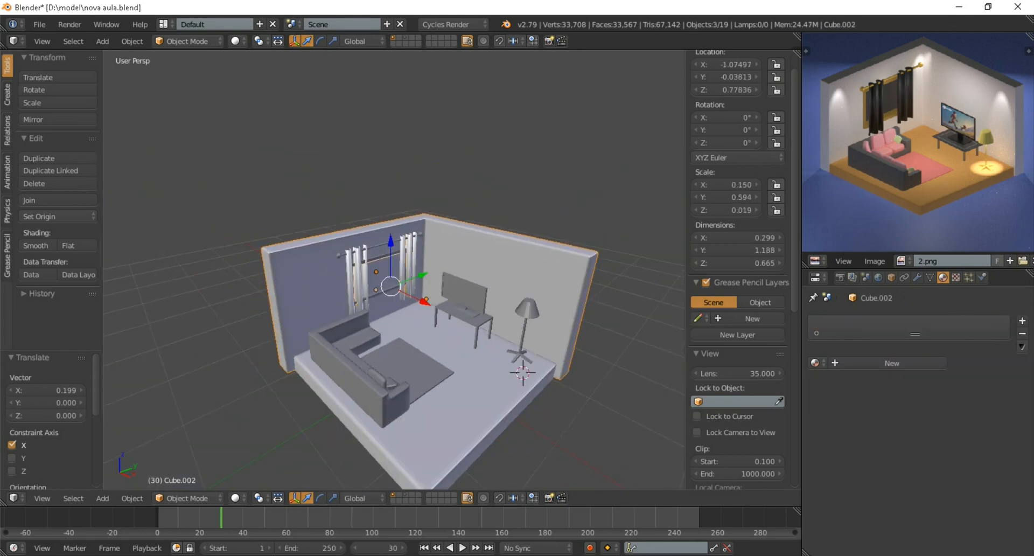
pyautogui.press('s')
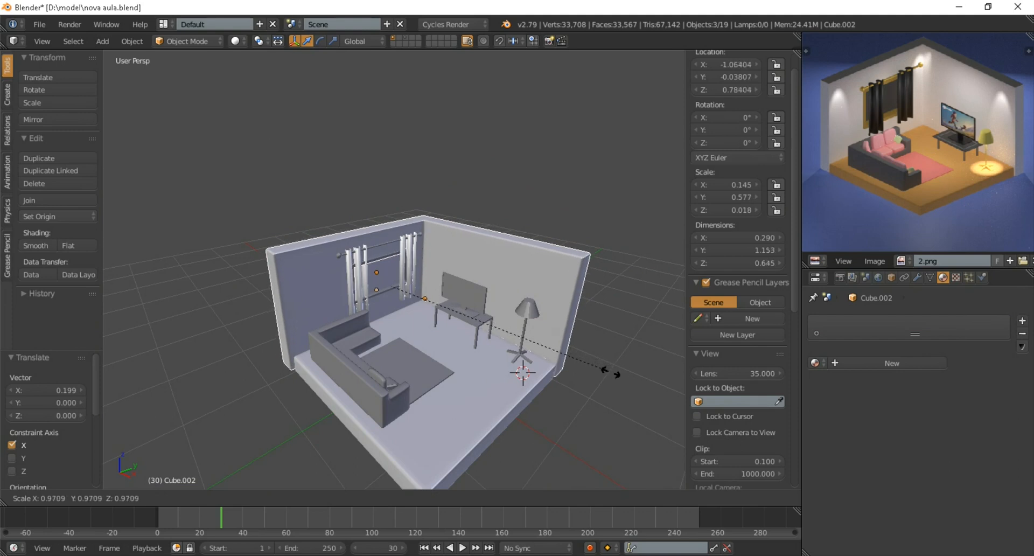
pyautogui.click(611, 371)
# Stretch the walls and window by about 1.111 along Z, raise them about 0.113 units, and check the camera view
pyautogui.moveTo(611, 372); pyautogui.dragTo(692, 360, button='middle')
pyautogui.press('s')
pyautogui.press('z')
pyautogui.press('Return')
pyautogui.press('g')
pyautogui.press('z')
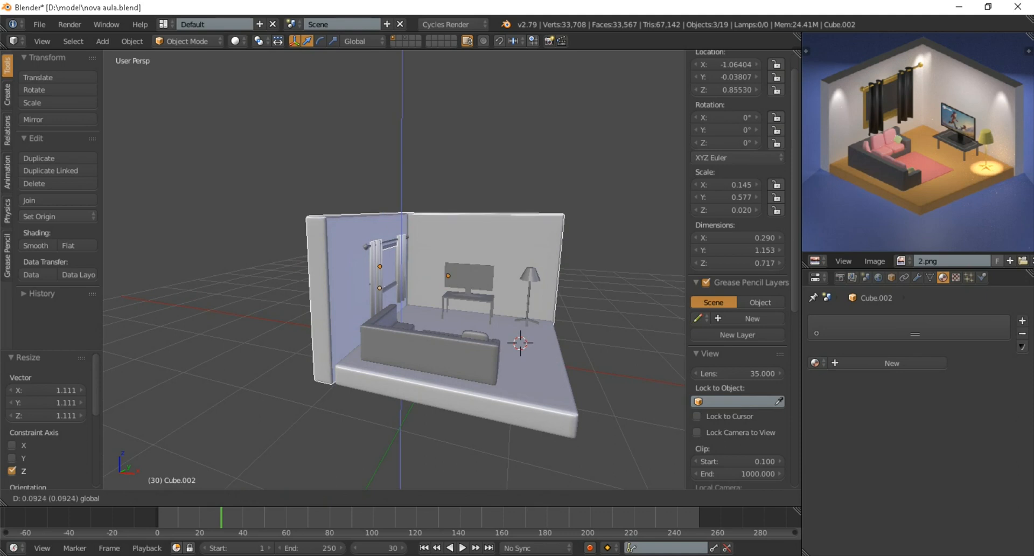
pyautogui.press('Return')
pyautogui.press('KP_0')
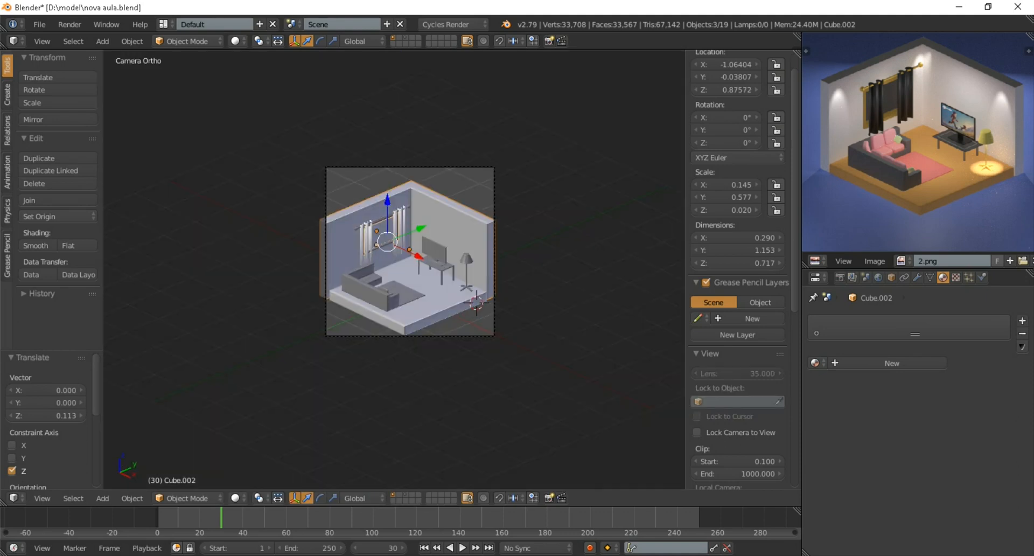
pyautogui.scroll(3, 409, 254)
pyautogui.scroll(1, 422, 239)
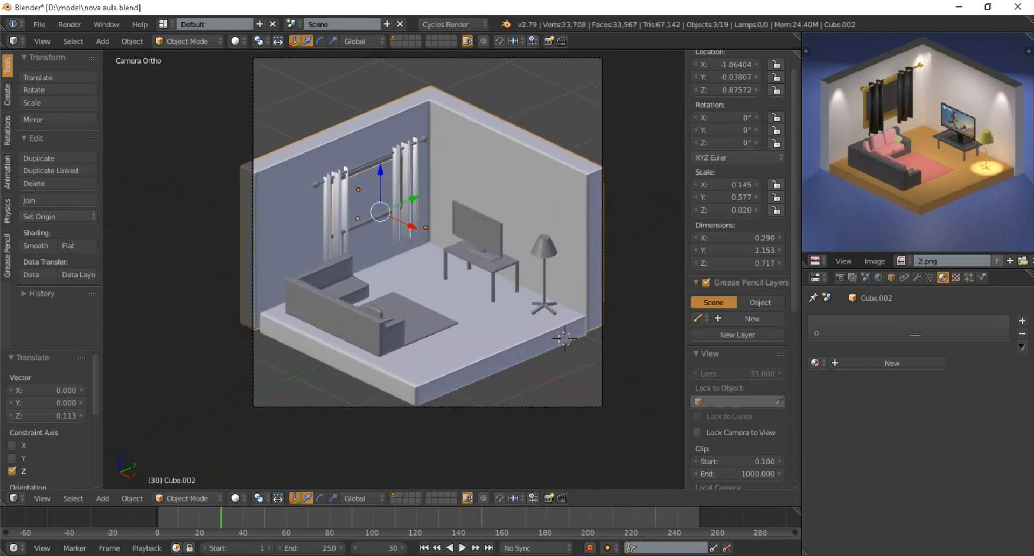
pyautogui.scroll(-1, 391, 265)
pyautogui.scroll(-1, 391, 265)
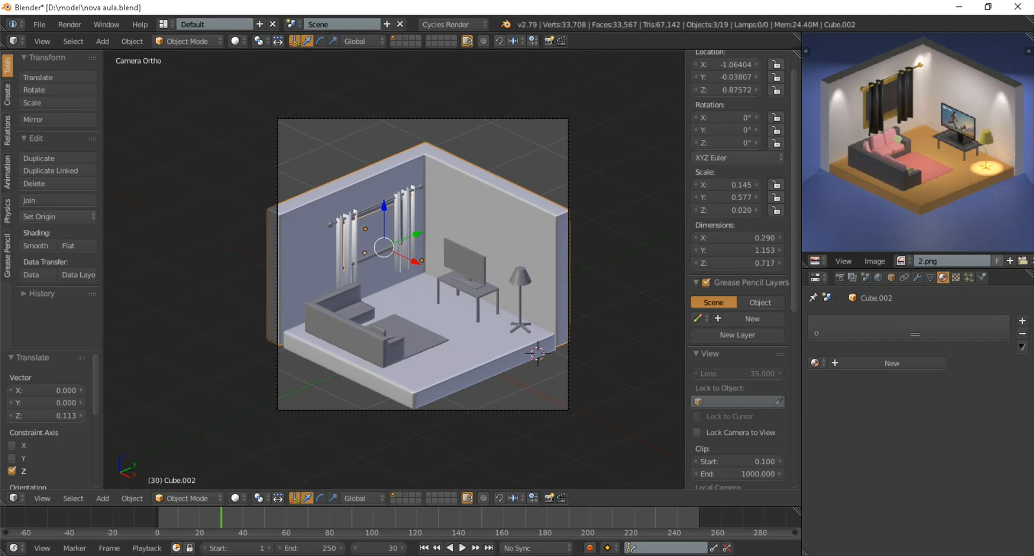
# Select both curtains and the curtain rod and move them about 0.084 units along X away from the window wall
pyautogui.scroll(4, 392, 265)
pyautogui.scroll(8, 410, 280)
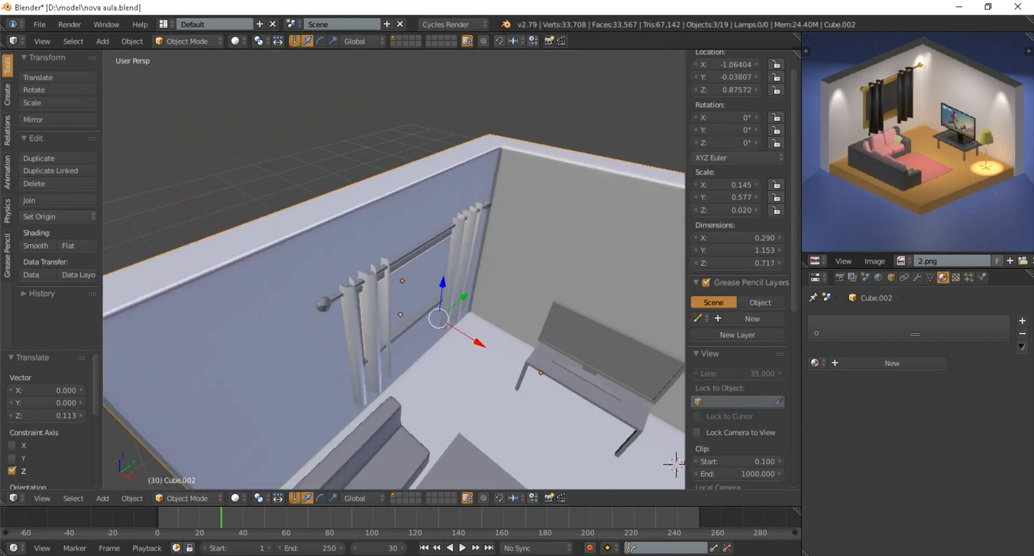
pyautogui.moveTo(410, 280); pyautogui.dragTo(379, 279, button='middle')
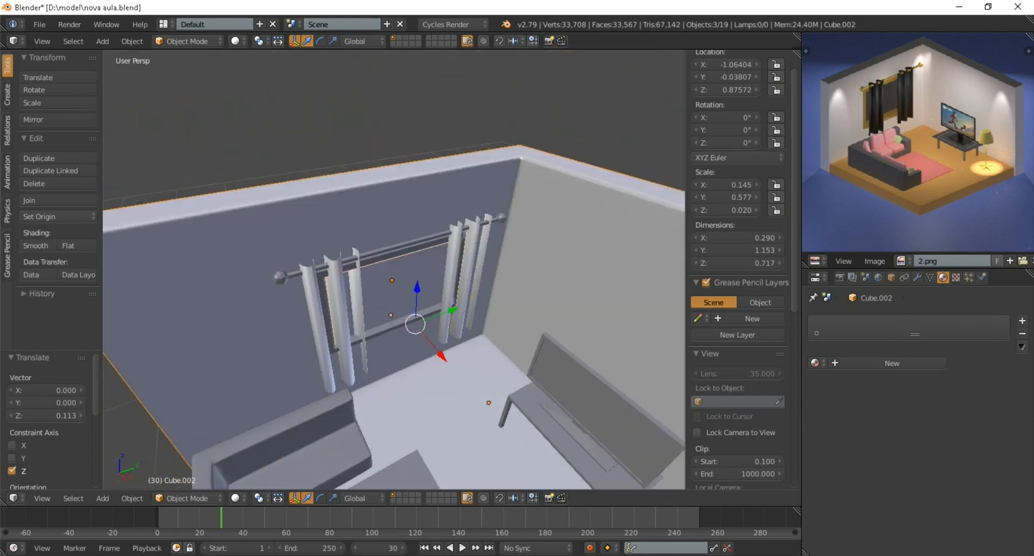
pyautogui.scroll(3, 318, 324)
pyautogui.rightClick(317, 323)
pyautogui.keyDown('shift'); pyautogui.rightClick(487, 280); pyautogui.keyUp('shift')
pyautogui.keyDown('shift'); pyautogui.rightClick(415, 230); pyautogui.keyUp('shift')
pyautogui.moveTo(359, 352); pyautogui.dragTo(369, 366)
pyautogui.moveTo(369, 366); pyautogui.dragTo(376, 304, button='middle')
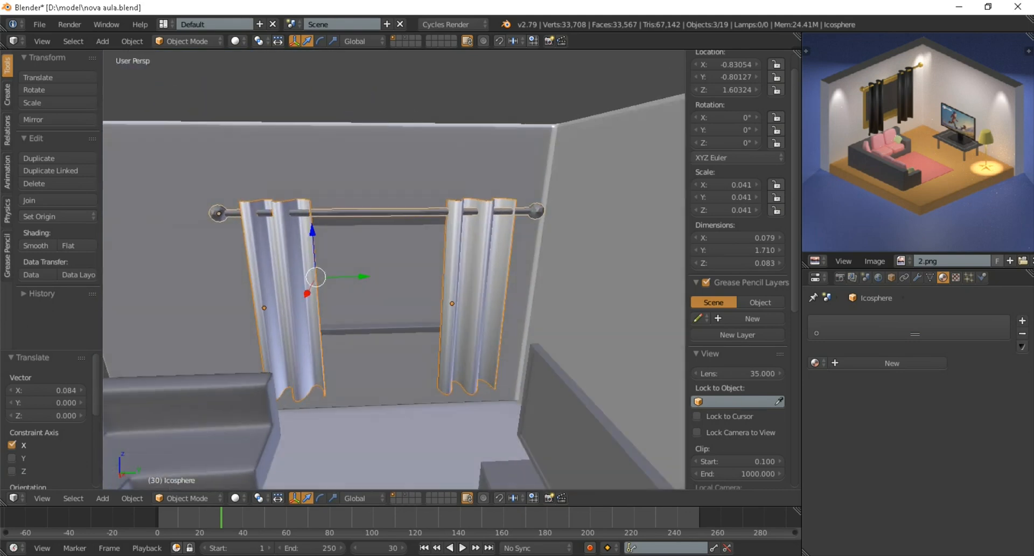
# Slide the two curtains closer together along Y, moving the one nearer the room corner about -0.293 units
pyautogui.rightClick(295, 294)
pyautogui.moveTo(311, 307); pyautogui.dragTo(347, 306)
pyautogui.rightClick(467, 296)
pyautogui.scroll(-5, 467, 293)
pyautogui.scroll(1, 468, 291)
pyautogui.moveTo(467, 286); pyautogui.dragTo(441, 287)
pyautogui.scroll(-4, 442, 286)
pyautogui.moveTo(441, 286); pyautogui.dragTo(367, 274, button='middle')
pyautogui.scroll(-3, 420, 307)
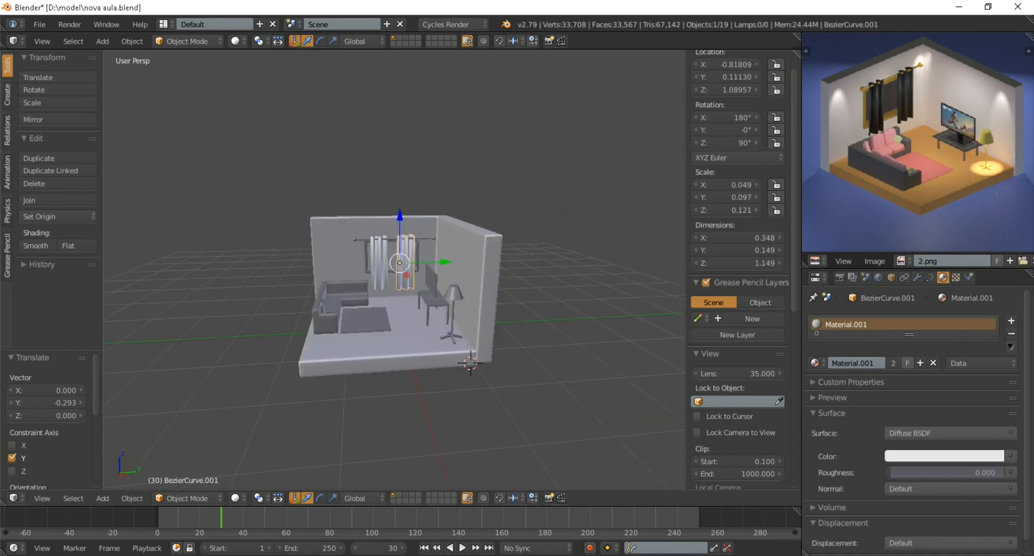
# Select the camera in camera view and set its orthographic scale to 4.214
pyautogui.press('KP_0')
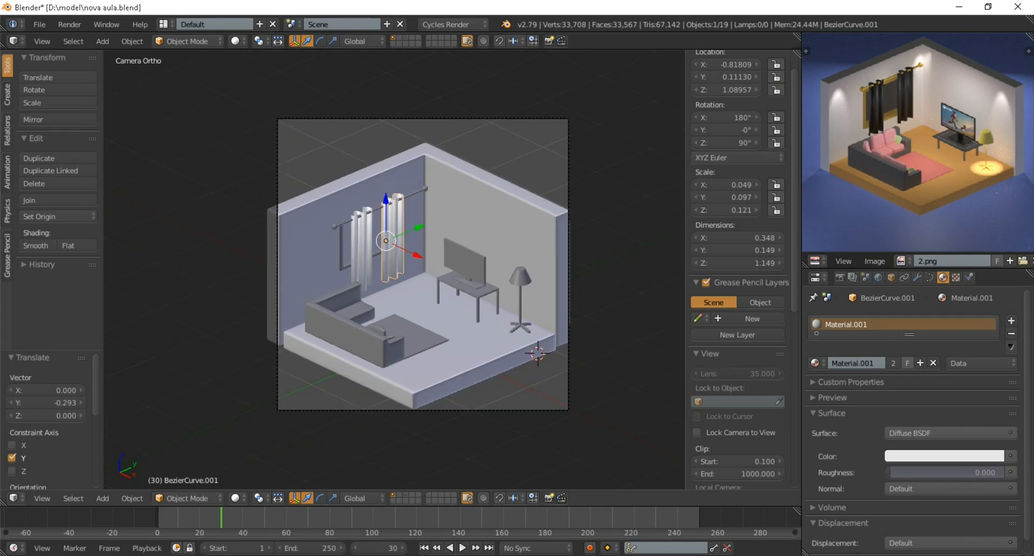
pyautogui.rightClick(568, 183)
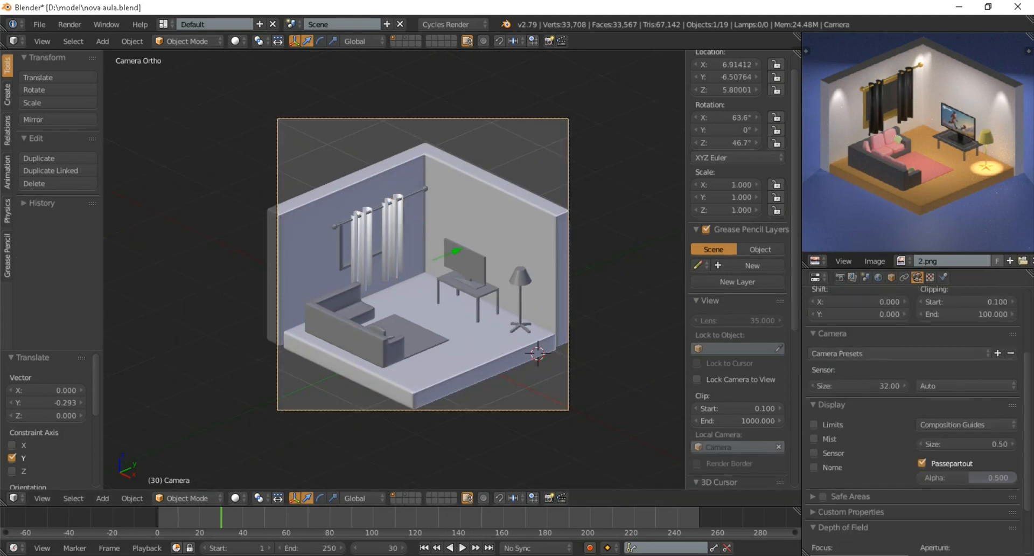
pyautogui.scroll(4, 913, 377)
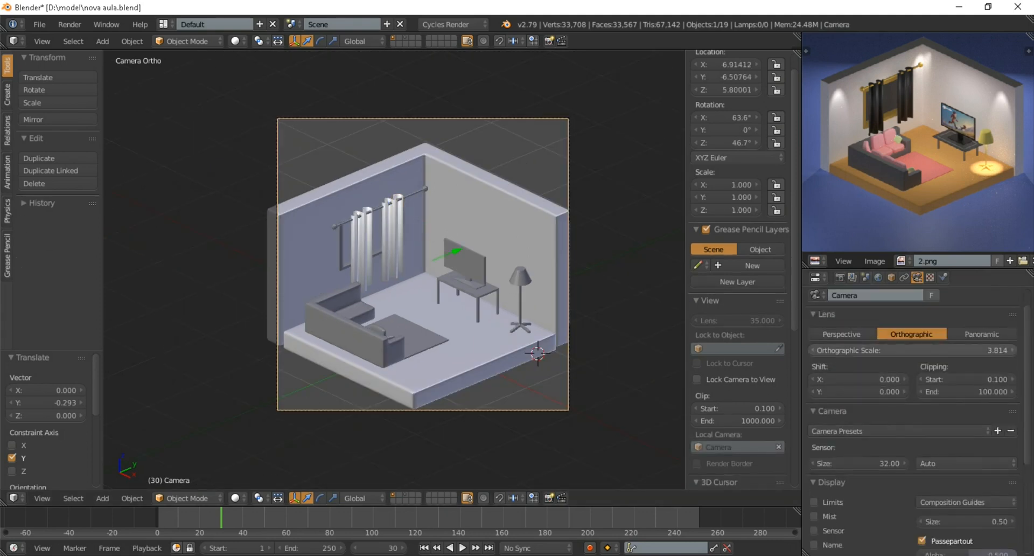
pyautogui.moveTo(913, 350)
pyautogui.mouseDown()
pyautogui.moveTo(923, 350)
pyautogui.moveTo(914, 350)
pyautogui.mouseUp()
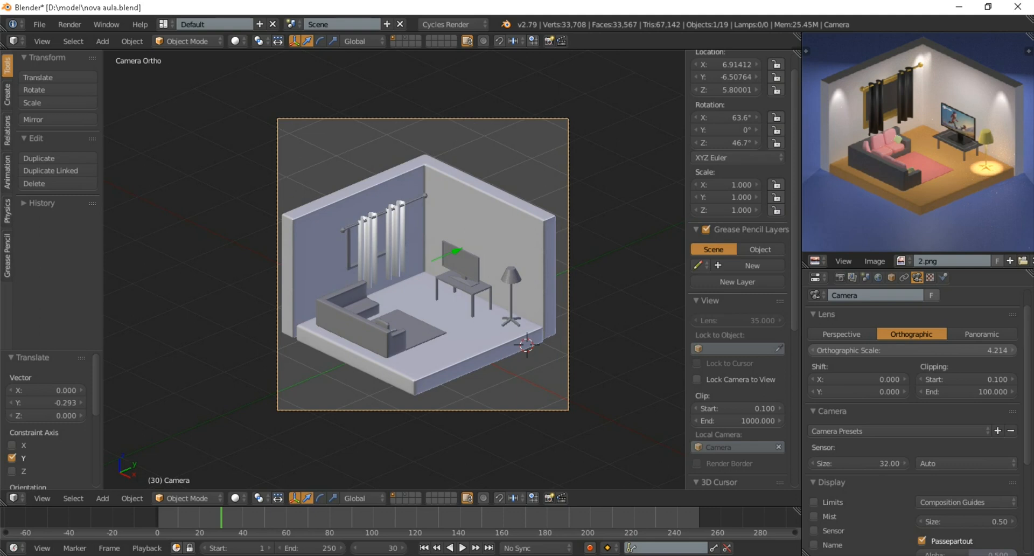
# Shift the camera about -0.066 units along X to center the room in the frame
pyautogui.press('g')
pyautogui.press('x')
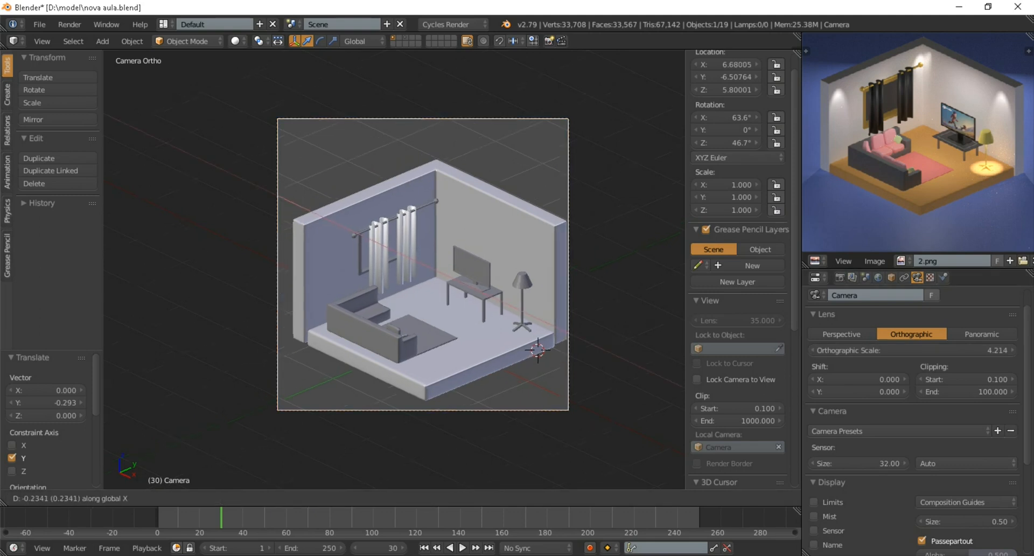
pyautogui.click(530, 346)
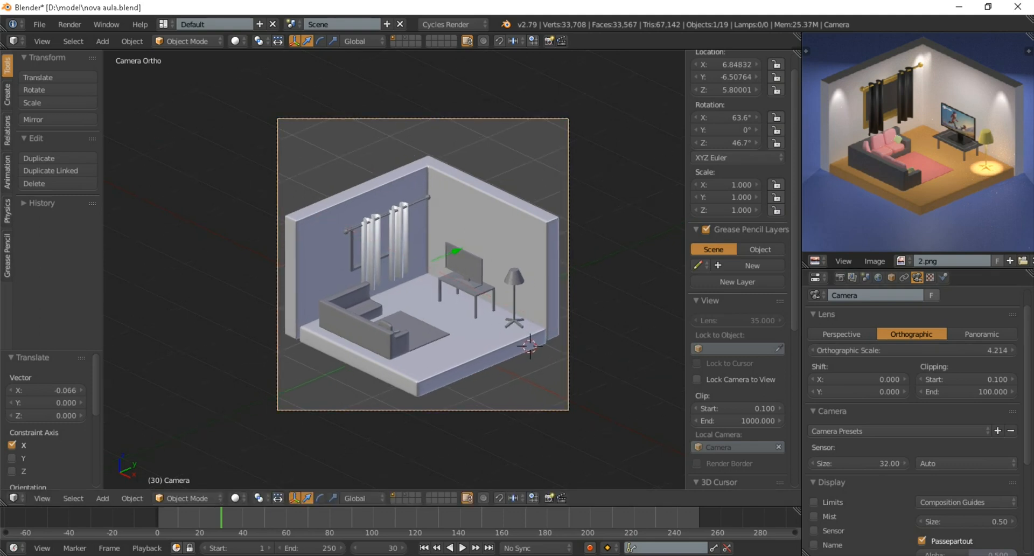
pyautogui.scroll(2, 396, 269)
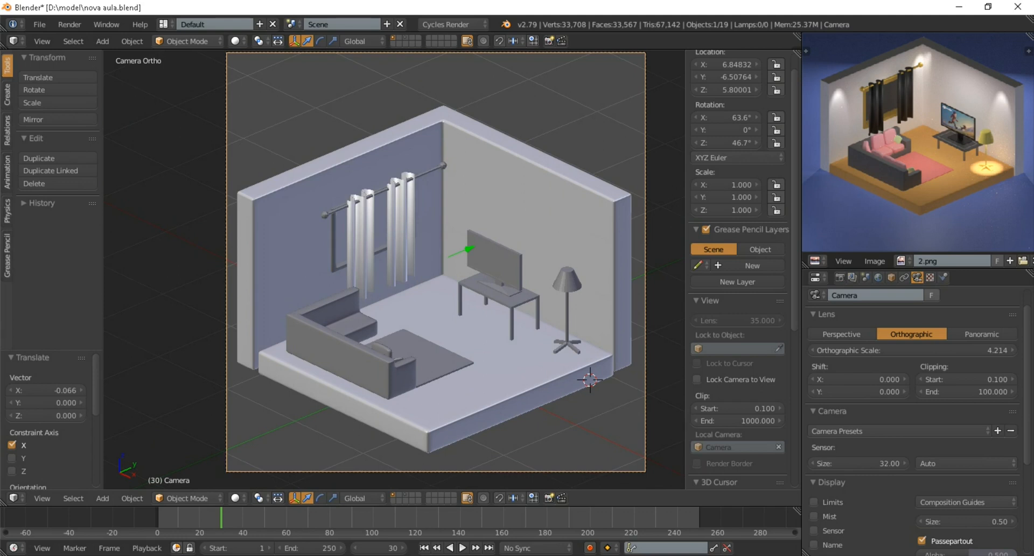
pyautogui.scroll(3, 393, 269)
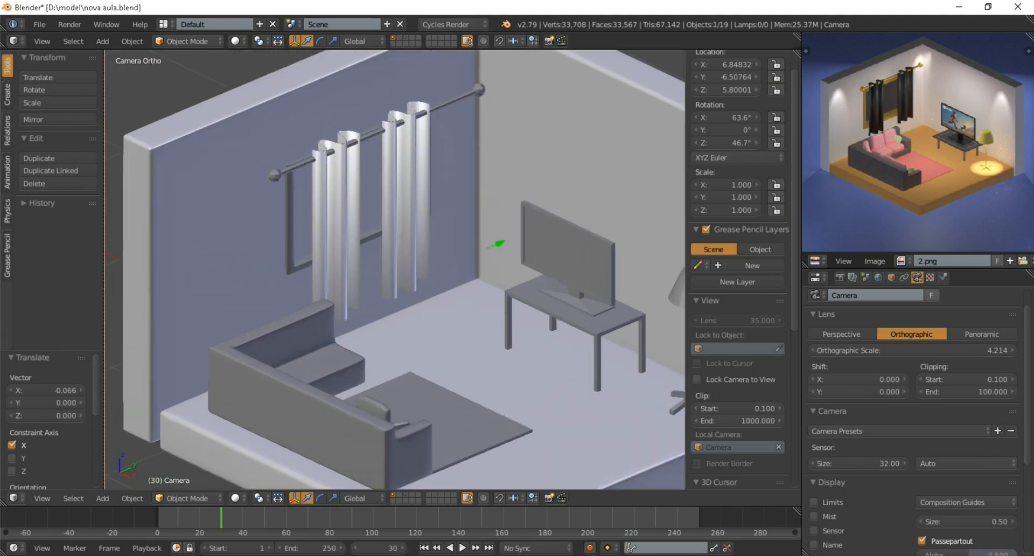
# Scale the curtain rod down uniformly to about 1.55 units long and shift it about 0.021 units along Y
pyautogui.scroll(-2, 395, 269)
pyautogui.moveTo(409, 248); pyautogui.dragTo(372, 281, button='middle')
pyautogui.scroll(9, 394, 269)
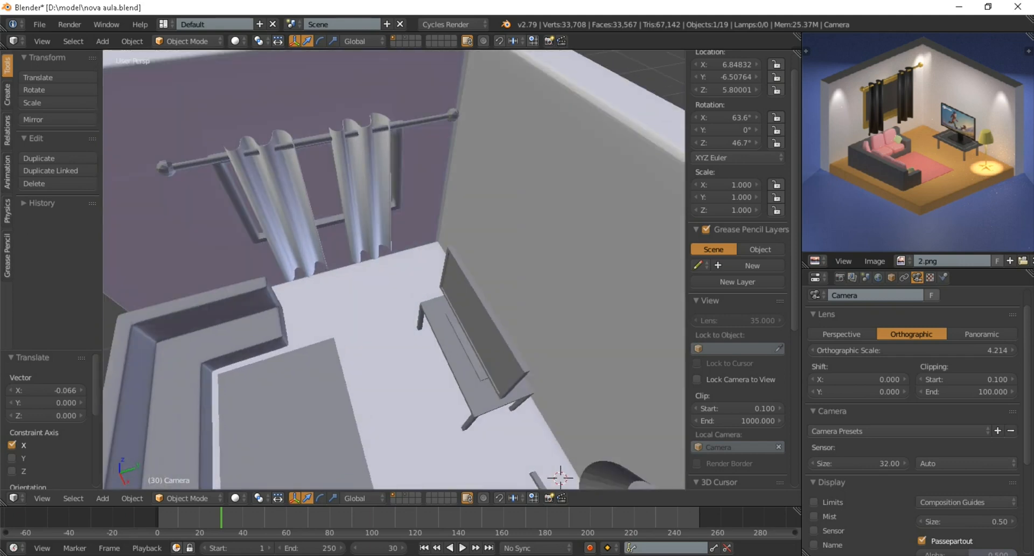
pyautogui.rightClick(313, 142)
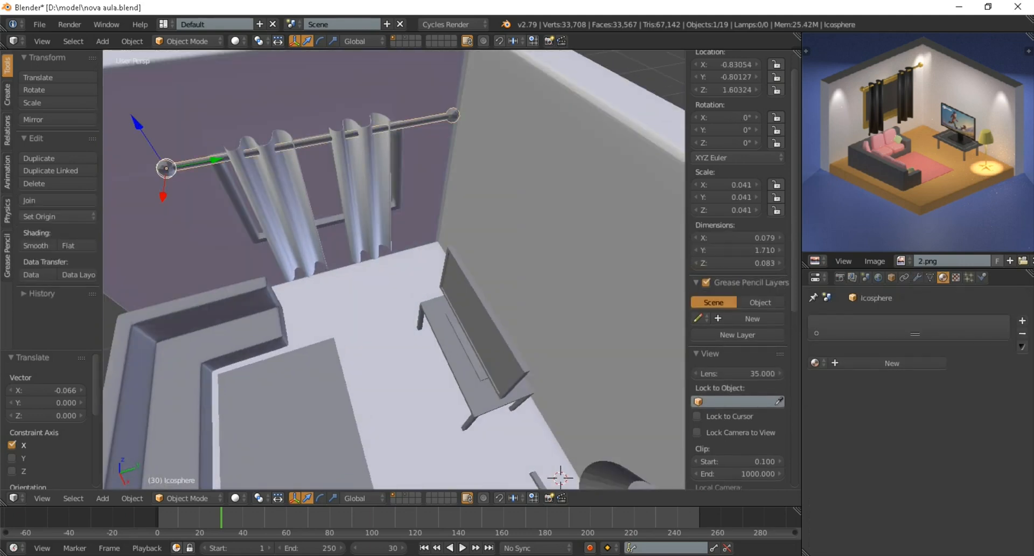
pyautogui.press('s')
pyautogui.click(471, 132)
pyautogui.moveTo(215, 160); pyautogui.dragTo(219, 160)
pyautogui.scroll(-2, 220, 160)
pyautogui.moveTo(219, 160); pyautogui.dragTo(306, 107, button='middle')
pyautogui.scroll(-2, 305, 106)
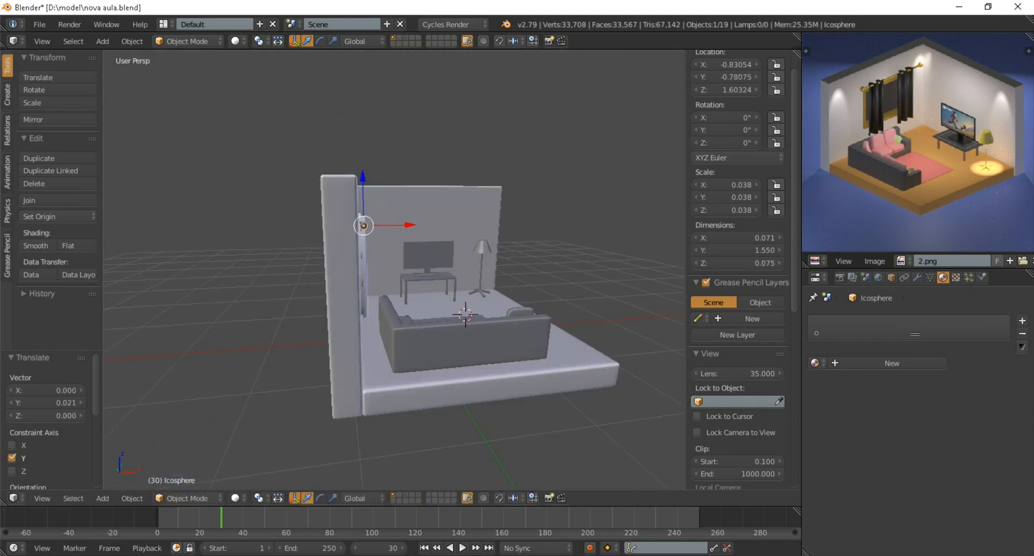
# Return to the camera view and save the file
pyautogui.press('KP_0')
pyautogui.scroll(-1, 420, 269)
pyautogui.hotkey('ctrl', 's')
pyautogui.scroll(-2, 420, 269)
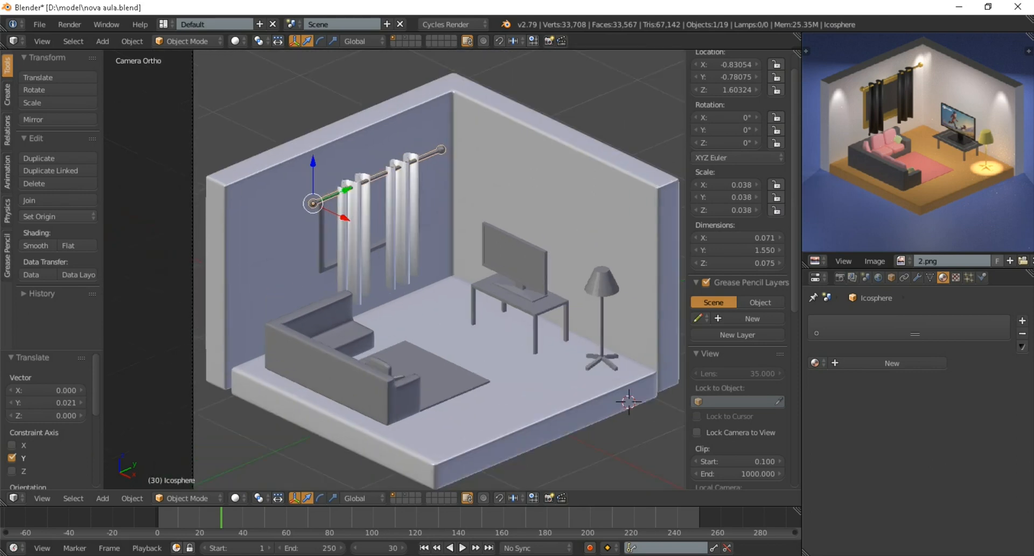
pyautogui.keyDown('shift'); pyautogui.moveTo(423, 264); pyautogui.dragTo(400, 268, button='middle'); pyautogui.keyUp('shift')
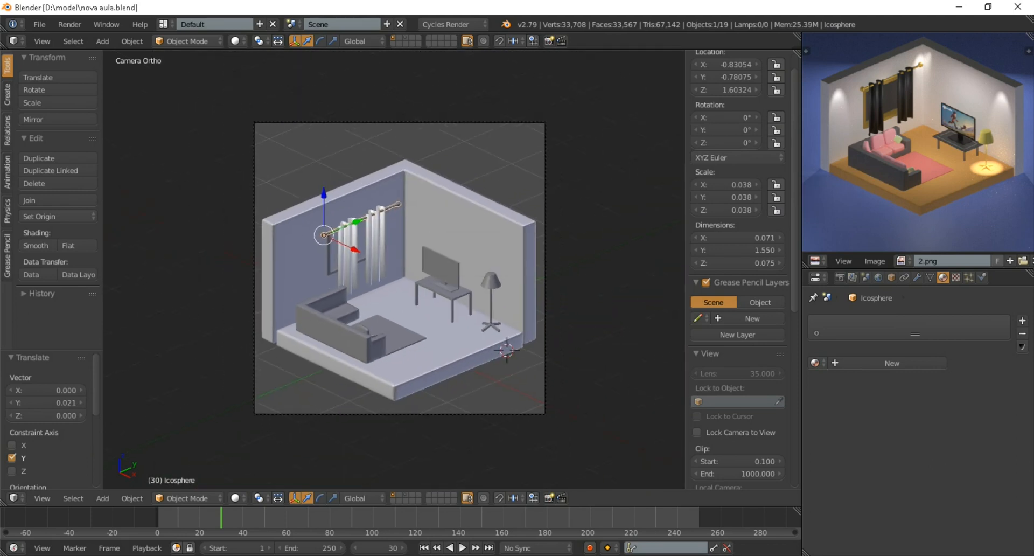
pyautogui.scroll(-3, 399, 268)
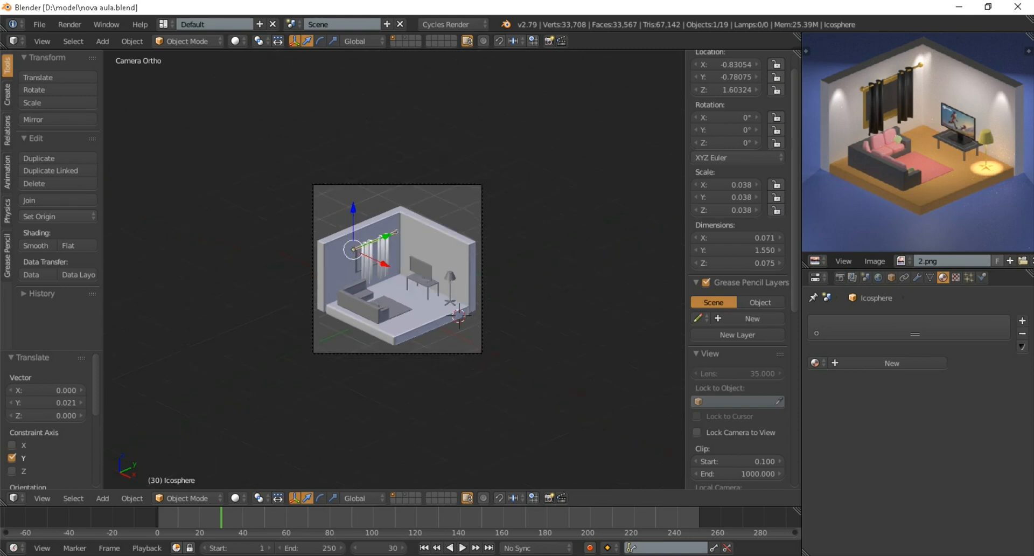
pyautogui.scroll(3, 399, 268)
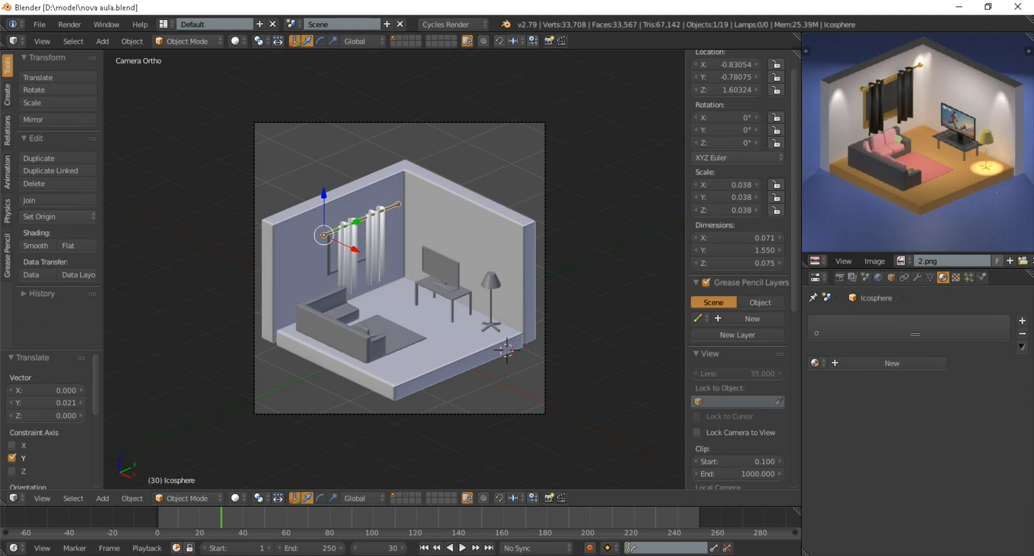
pyautogui.scroll(1, 400, 268)
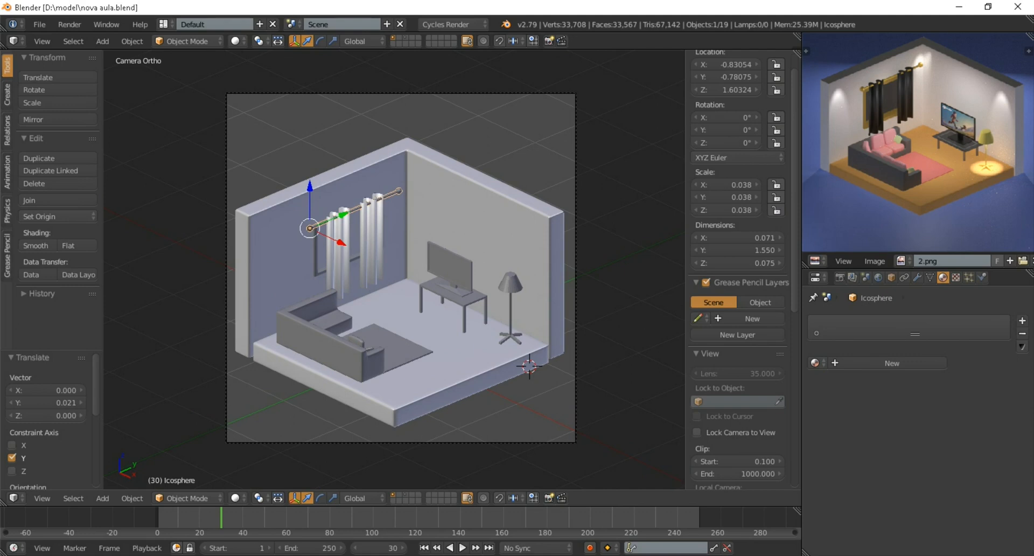
pyautogui.scroll(1, 402, 268)
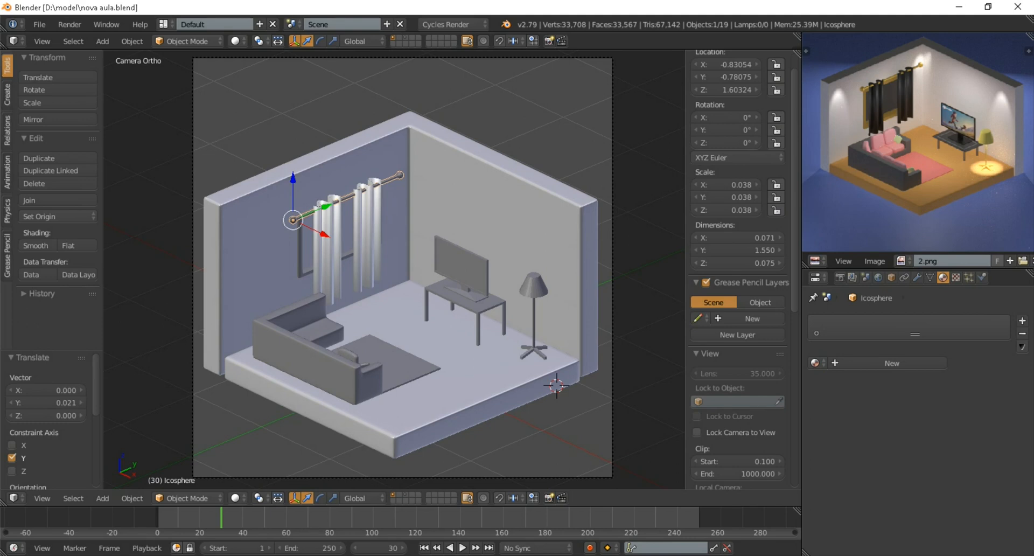